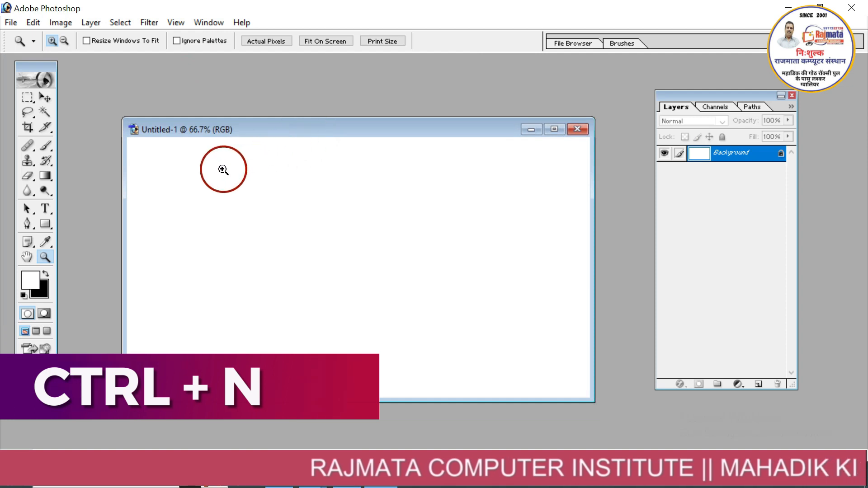
# Step: Draw a small white rectangle with the Rectangle Tool near the upper-left area of the canvas
pyautogui.press('v')
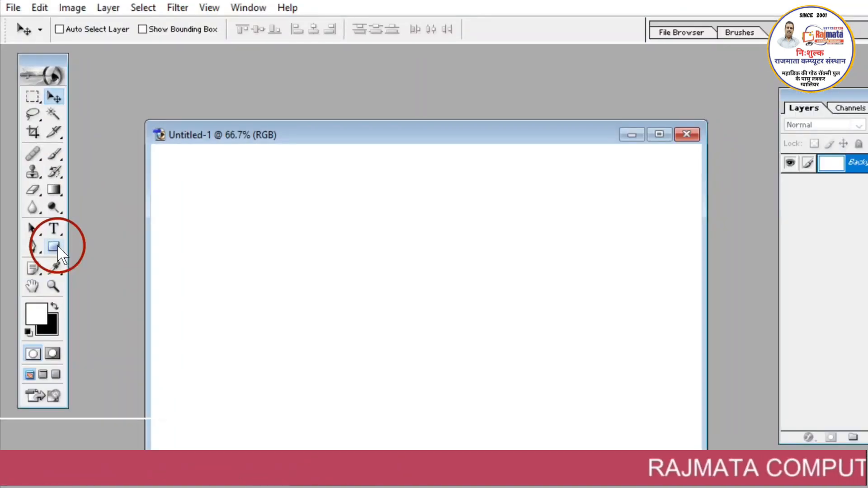
pyautogui.click(50, 223)
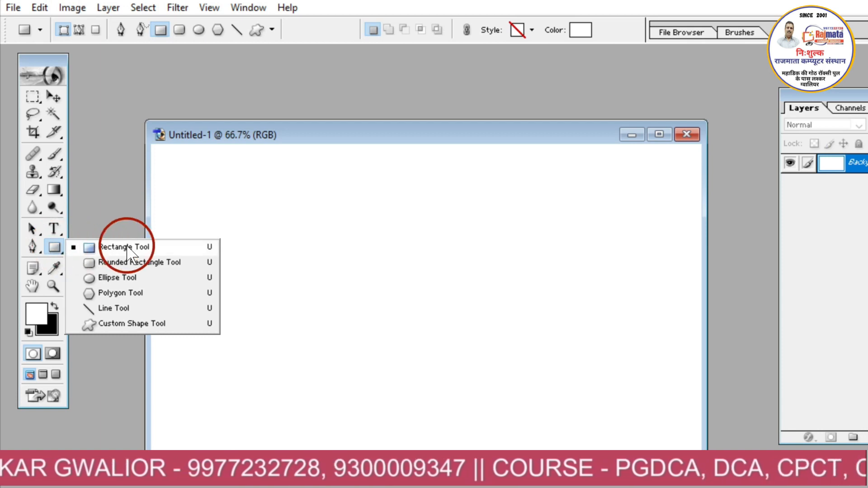
pyautogui.click(137, 248)
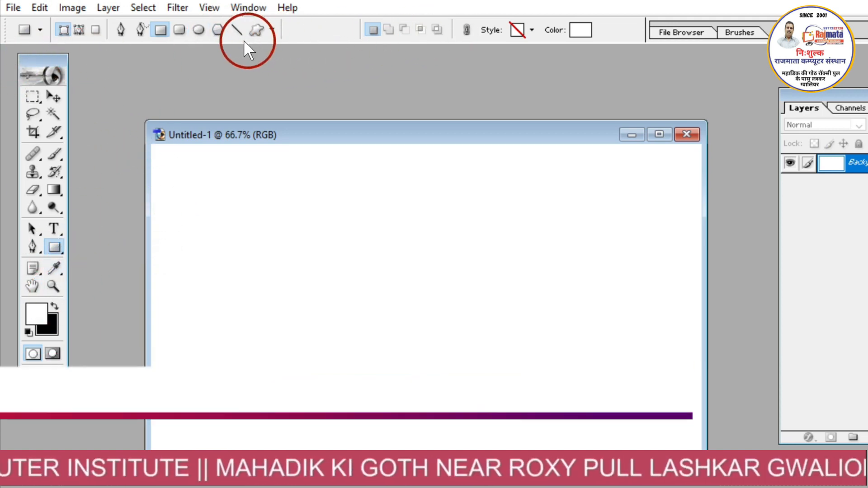
pyautogui.click(56, 251)
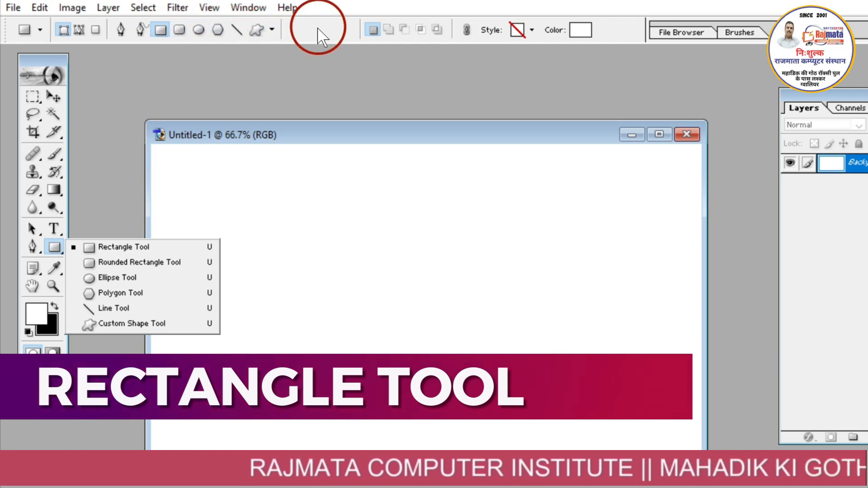
pyautogui.click(304, 18)
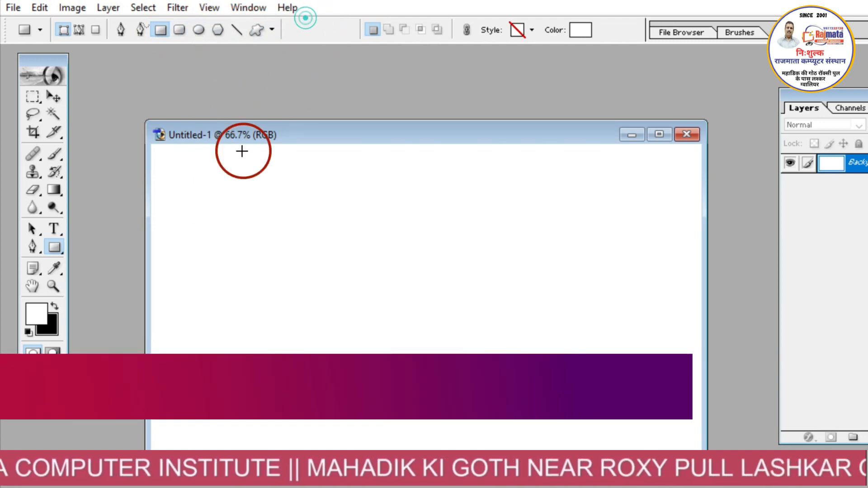
pyautogui.moveTo(198, 181); pyautogui.dragTo(243, 232)
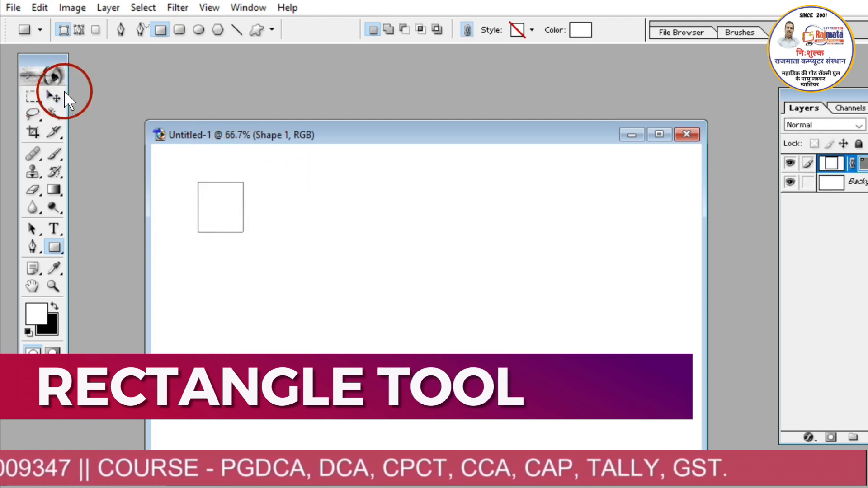
# Step: Turn on Show Bounding Box and Auto Select Layer for the Move tool
pyautogui.click(59, 97)
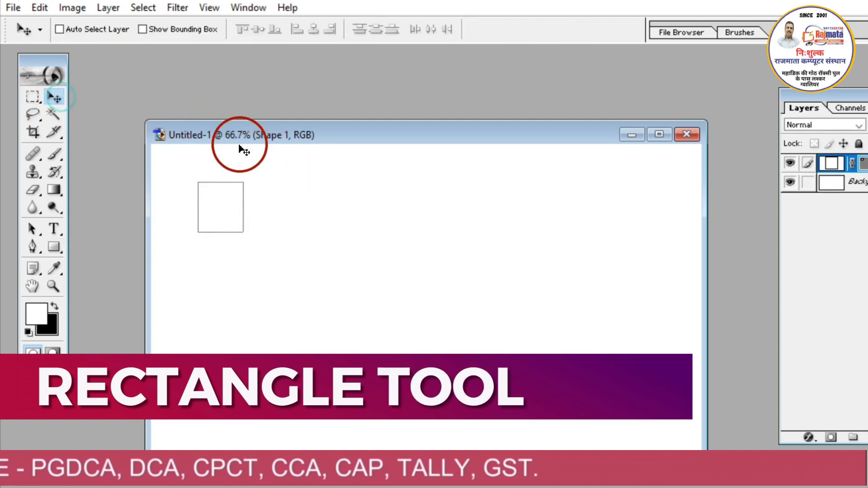
pyautogui.click(211, 195)
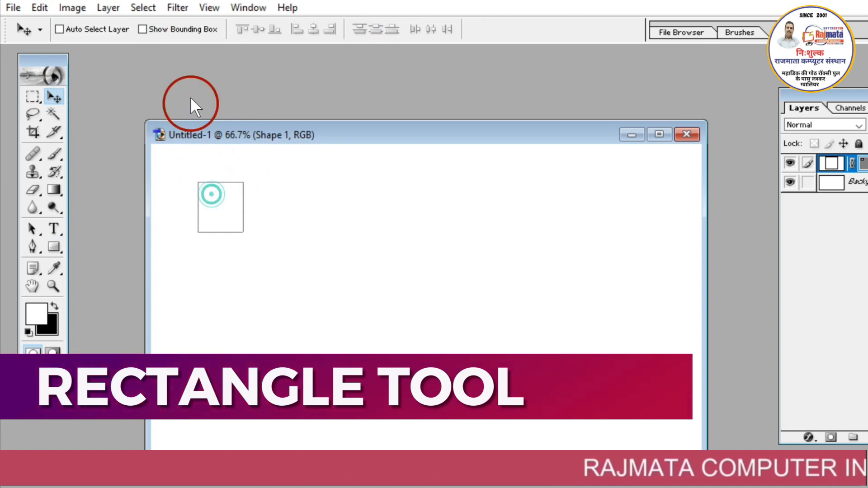
pyautogui.click(157, 30)
pyautogui.click(92, 30)
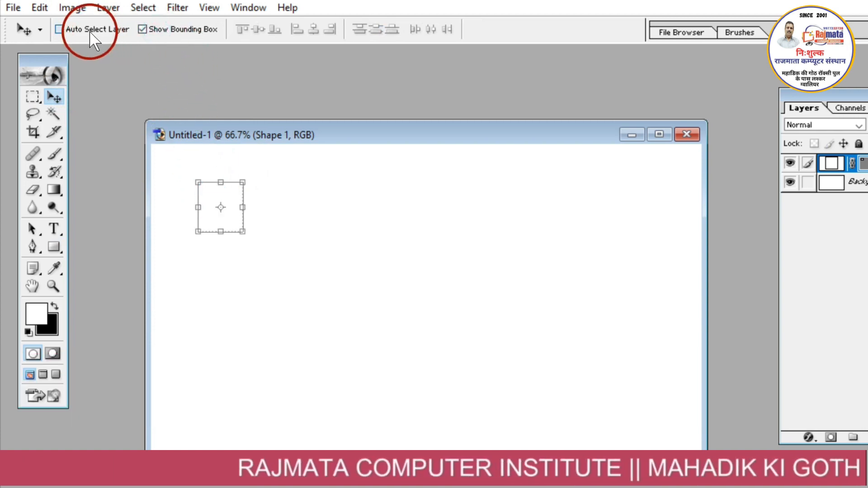
# Step: Scale the white rectangle to about 145% width and 131% height, undoing its trial rotation, and make the Background layer active
pyautogui.moveTo(242, 182); pyautogui.dragTo(281, 198)
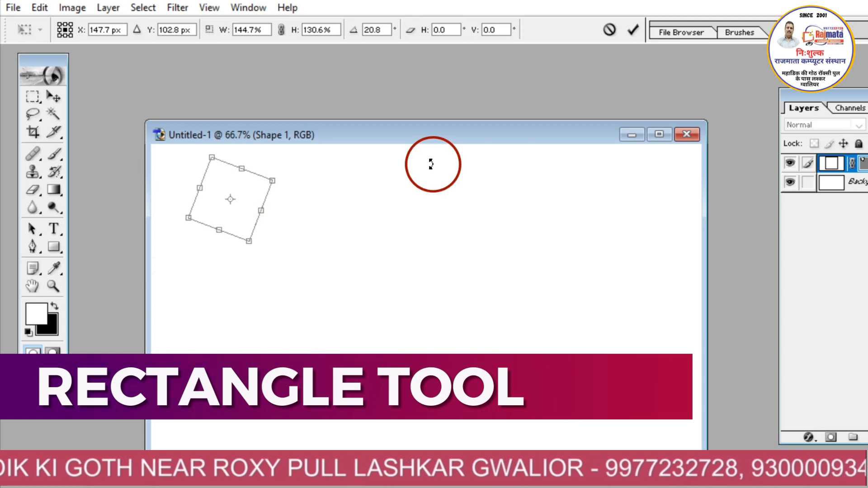
pyautogui.hotkey('ctrl', 'z')
pyautogui.click(627, 28)
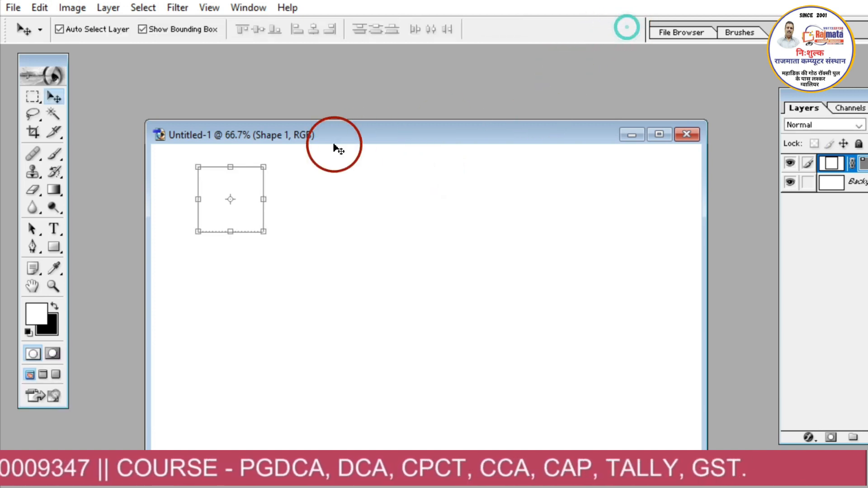
pyautogui.moveTo(233, 188); pyautogui.dragTo(232, 207)
pyautogui.click(253, 295)
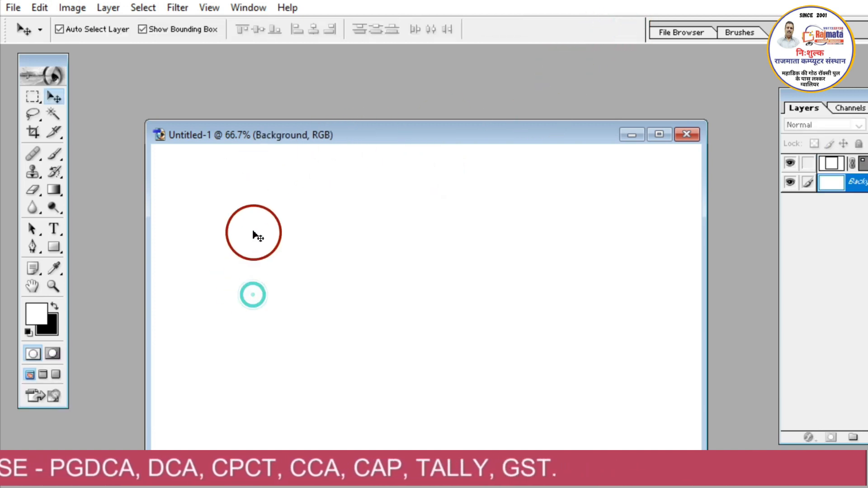
# Step: Set the Rectangle Tool's colour to red FF0303 and draw a small square near the canvas's upper-left area
pyautogui.click(54, 246)
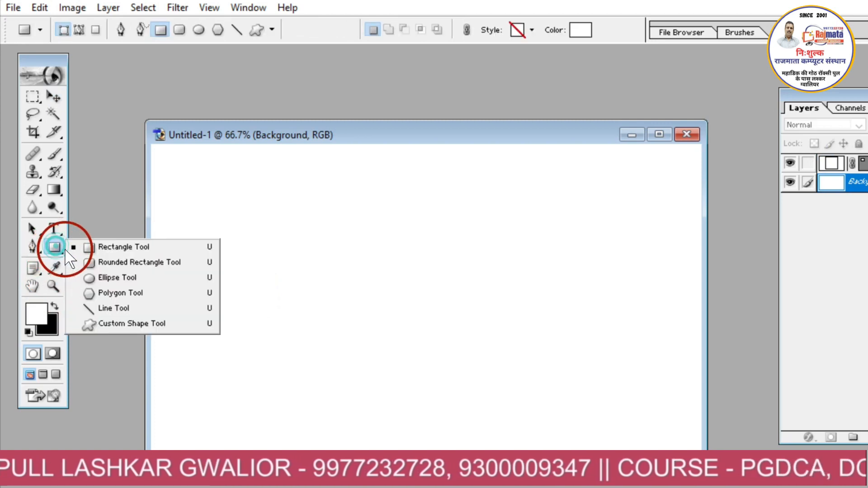
pyautogui.click(77, 248)
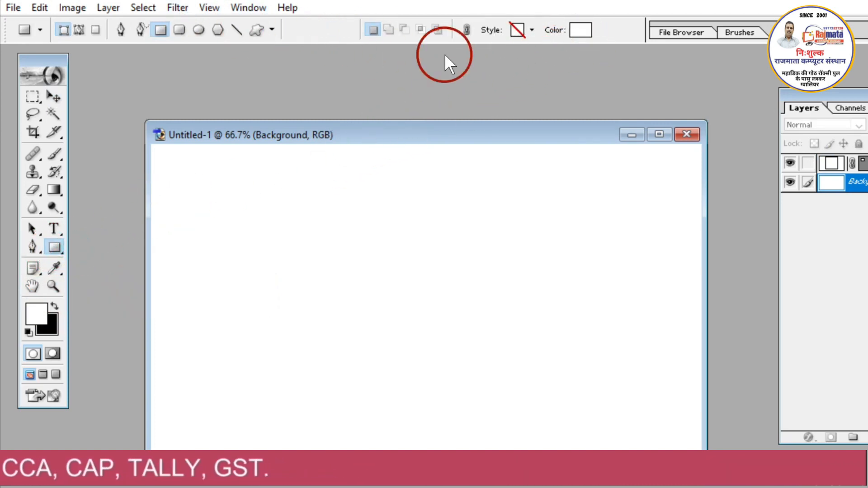
pyautogui.click(571, 30)
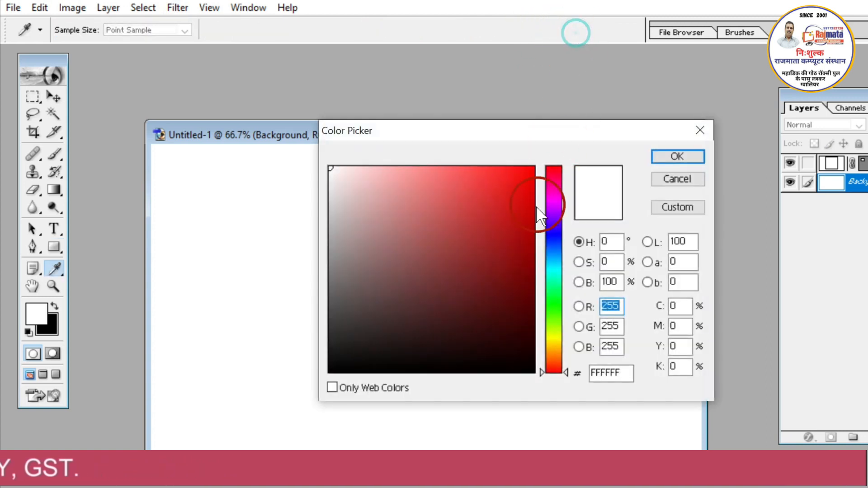
pyautogui.click(503, 207)
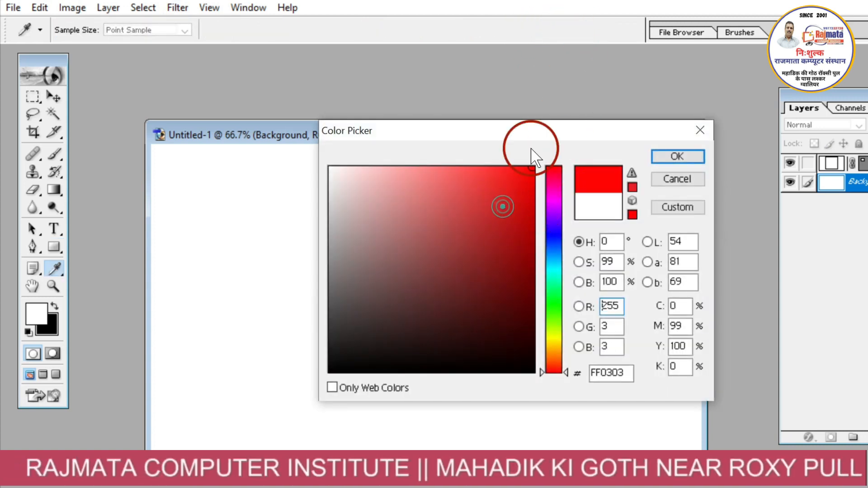
pyautogui.click(678, 156)
pyautogui.moveTo(183, 169); pyautogui.dragTo(244, 227)
pyautogui.hotkey('ctrl', 'z')
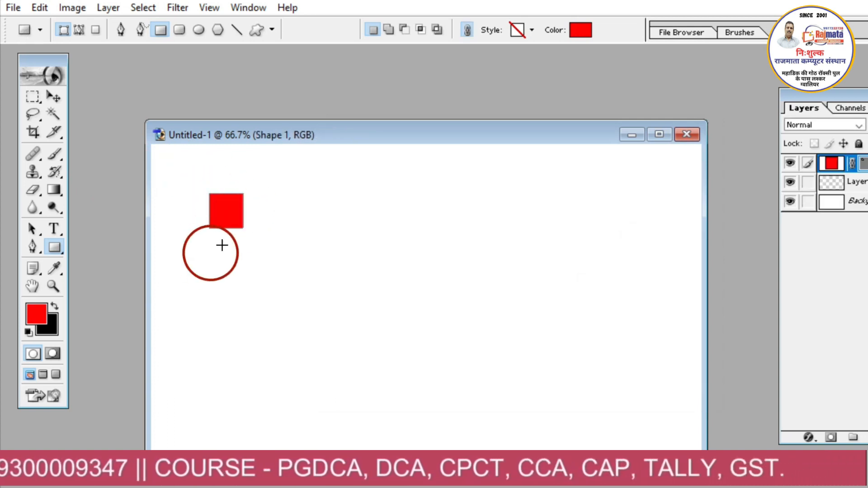
# Step: Try three different preset layer styles on the red square and reset its style to none
pyautogui.click(532, 30)
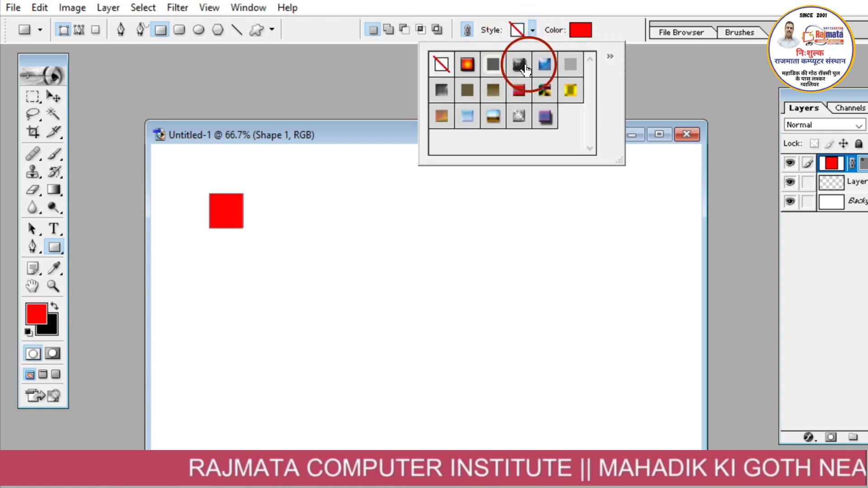
pyautogui.click(524, 67)
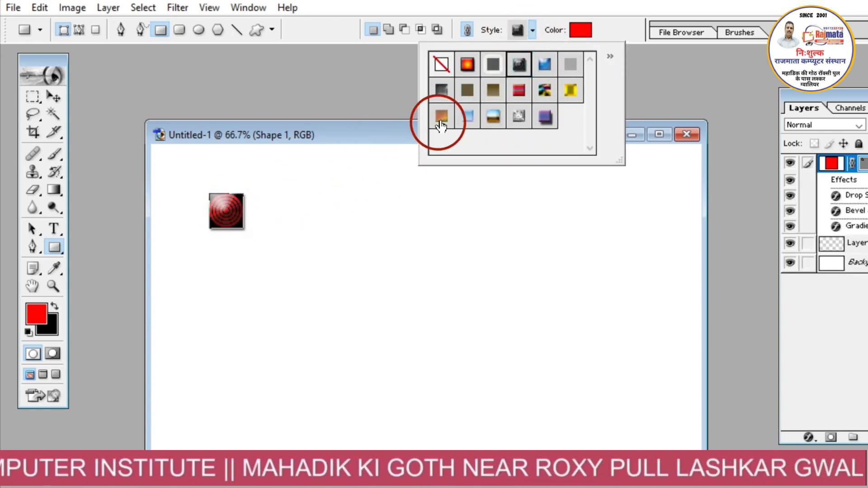
pyautogui.click(539, 98)
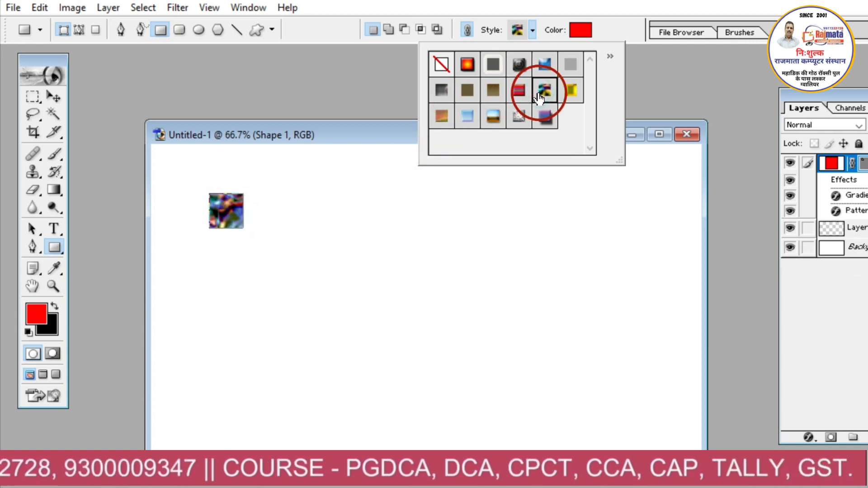
pyautogui.click(572, 74)
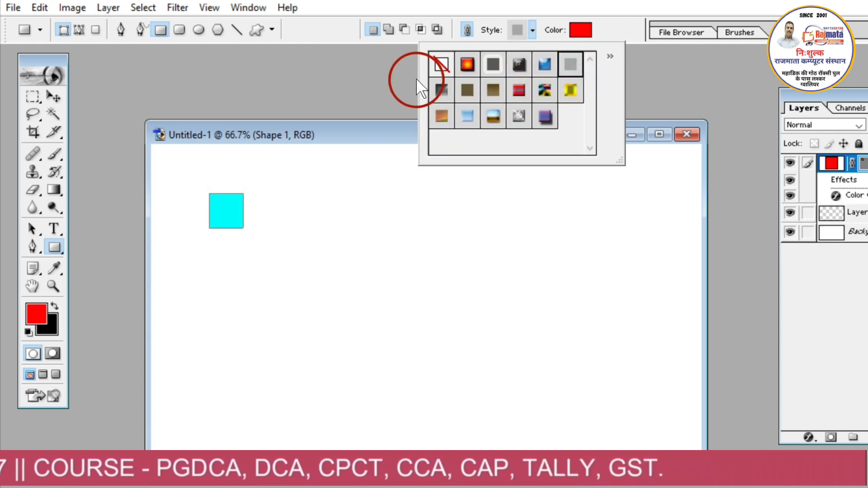
pyautogui.click(439, 68)
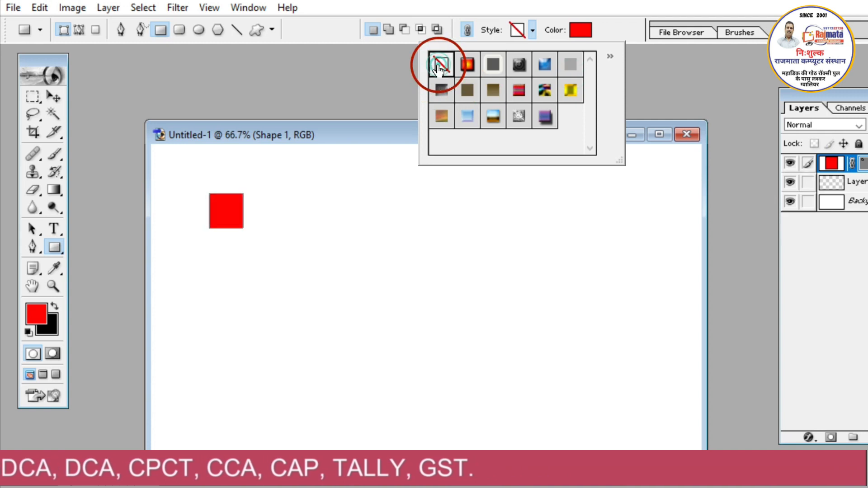
# Step: Change the red square's fill colour to black 000000
pyautogui.click(585, 28)
pyautogui.click(585, 28)
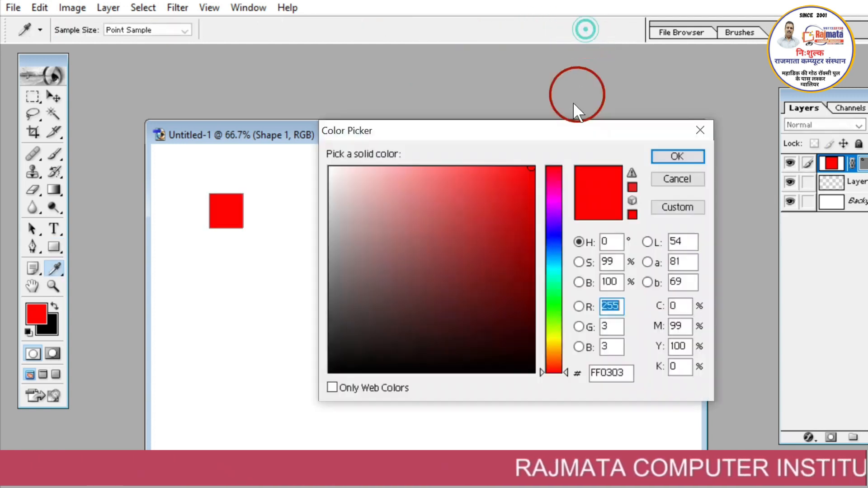
pyautogui.moveTo(517, 271); pyautogui.dragTo(520, 372)
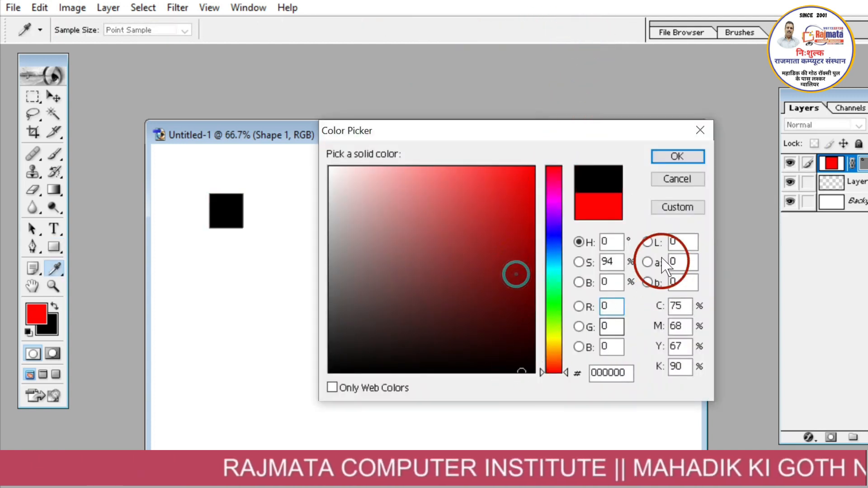
pyautogui.click(677, 156)
# Step: Scale the black square to about 305% width and 261% height and place it at about X 250 px, Y 298 px
pyautogui.click(64, 97)
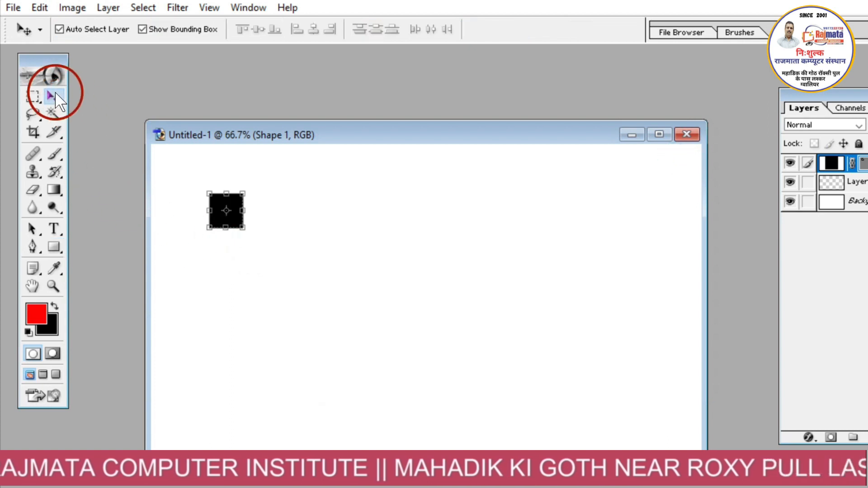
pyautogui.moveTo(217, 206); pyautogui.dragTo(166, 167)
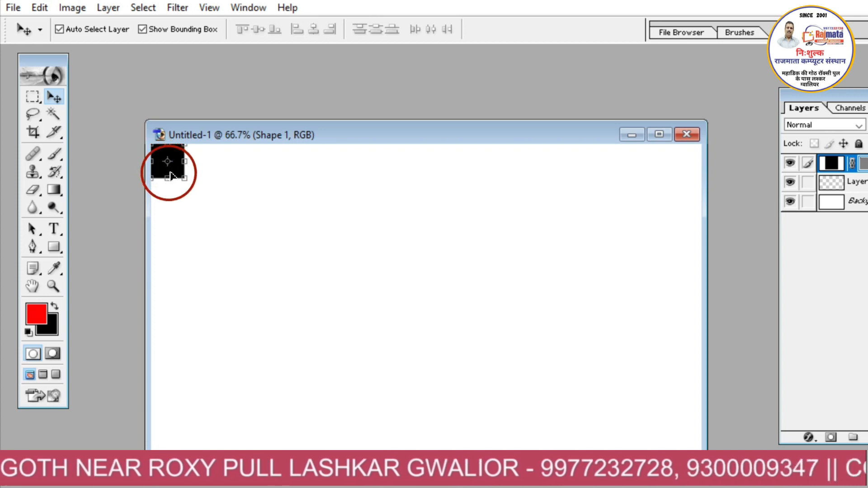
pyautogui.moveTo(184, 179)
pyautogui.mouseDown()
pyautogui.moveTo(196, 201)
pyautogui.moveTo(199, 186)
pyautogui.mouseUp()
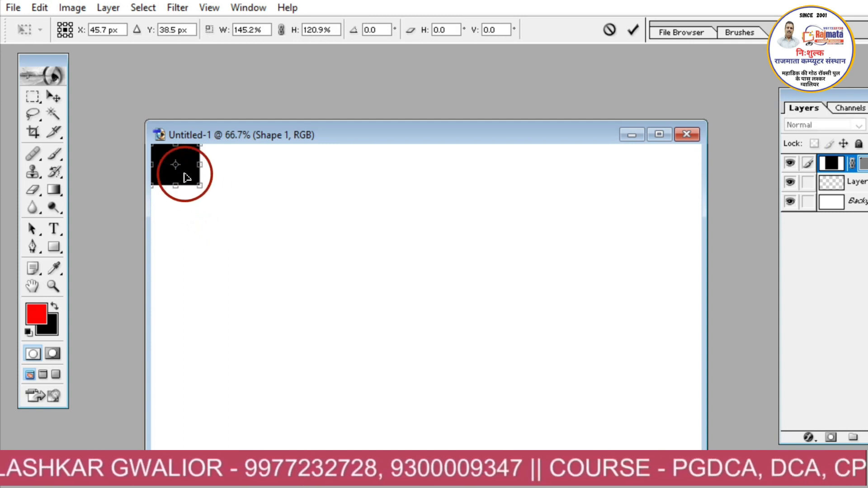
pyautogui.moveTo(184, 176); pyautogui.dragTo(337, 350)
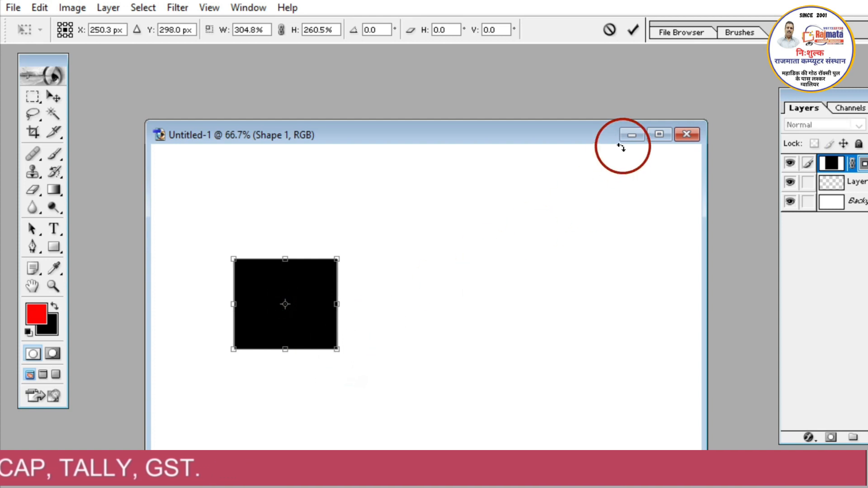
pyautogui.click(633, 31)
# Step: Shift the black rectangle to about X 289 px, Y 243 px, narrowed to about 97% width and rotated -53°
pyautogui.moveTo(294, 330); pyautogui.dragTo(317, 298)
pyautogui.moveTo(360, 273); pyautogui.dragTo(358, 273)
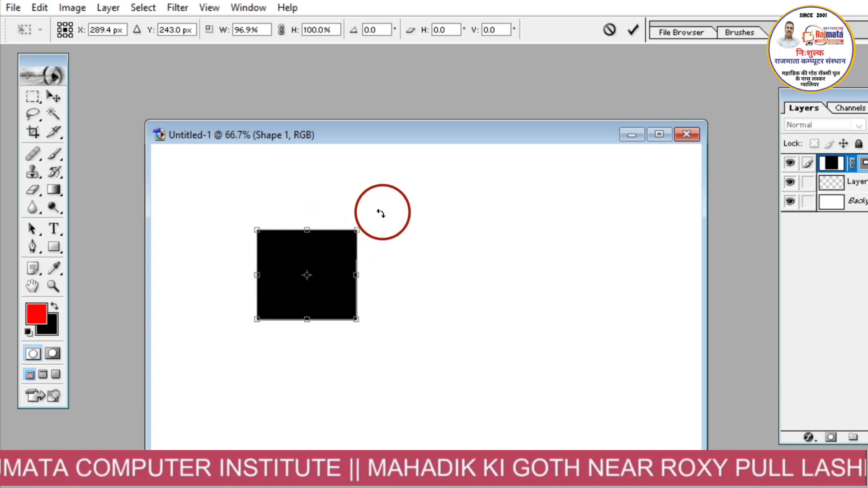
pyautogui.moveTo(381, 213); pyautogui.dragTo(312, 192)
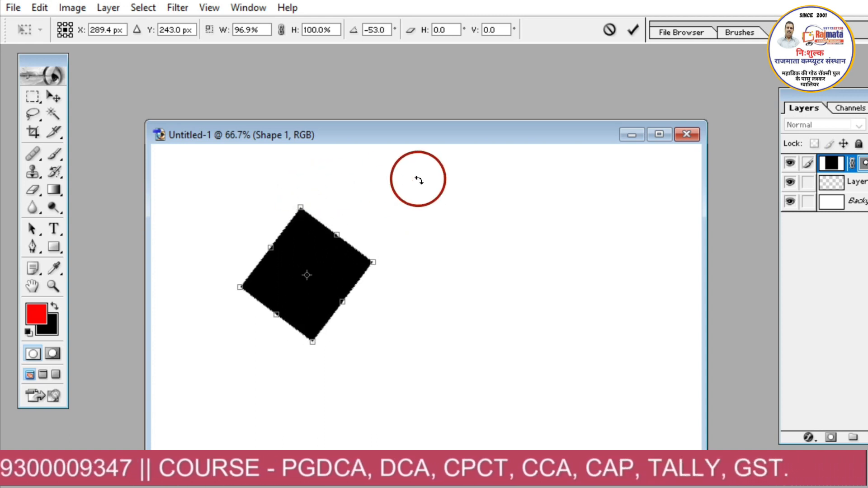
pyautogui.click(633, 31)
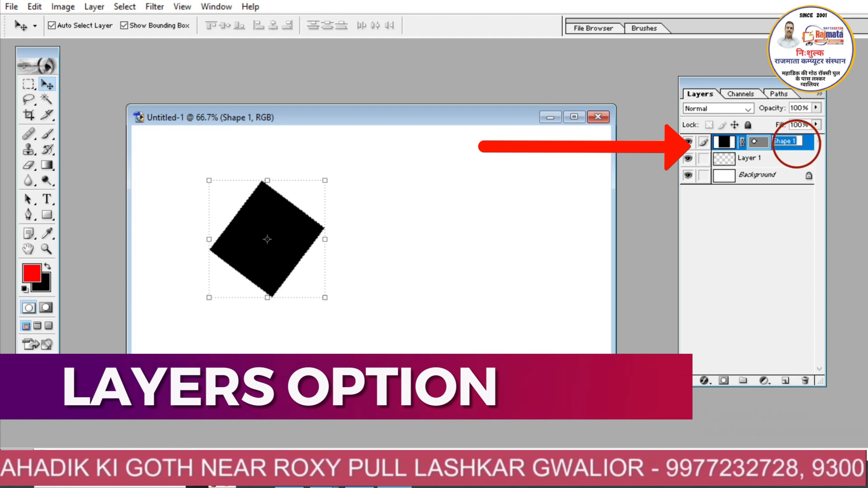
# Step: Open the Shape 1 layer's style settings and add a Stroke effect to the black rotated square
pyautogui.click(807, 145)
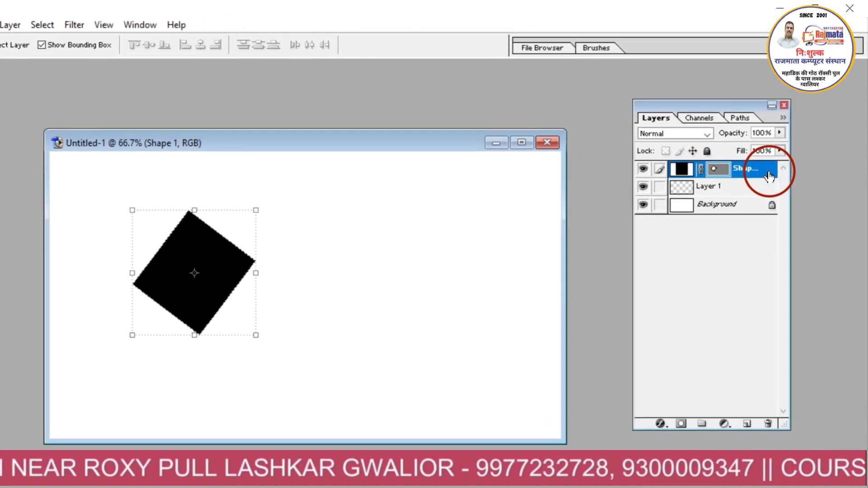
pyautogui.doubleClick(768, 176)
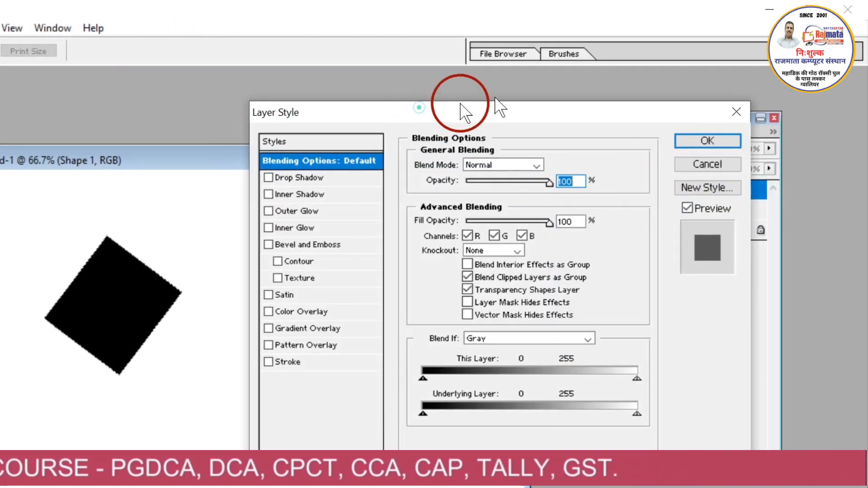
pyautogui.moveTo(460, 104); pyautogui.dragTo(561, 84)
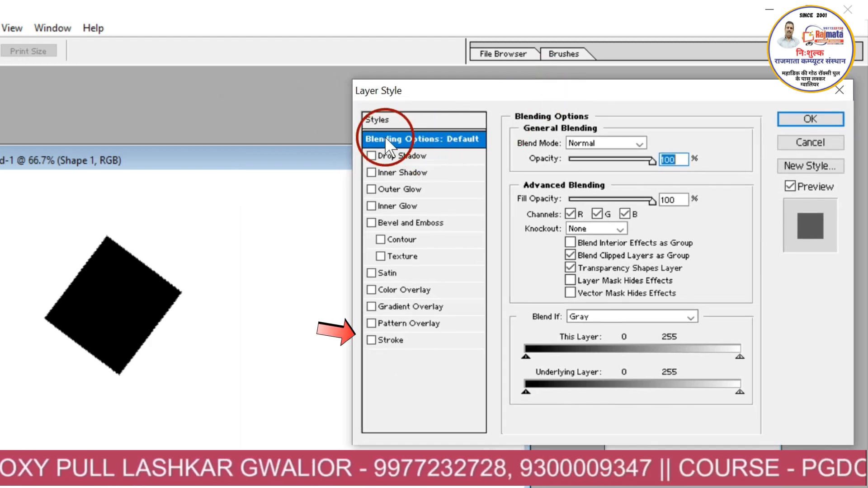
pyautogui.click(406, 123)
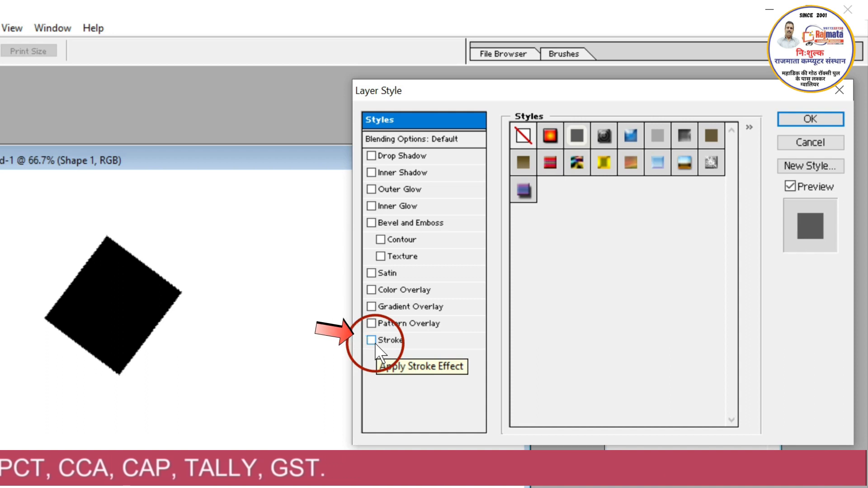
pyautogui.click(393, 341)
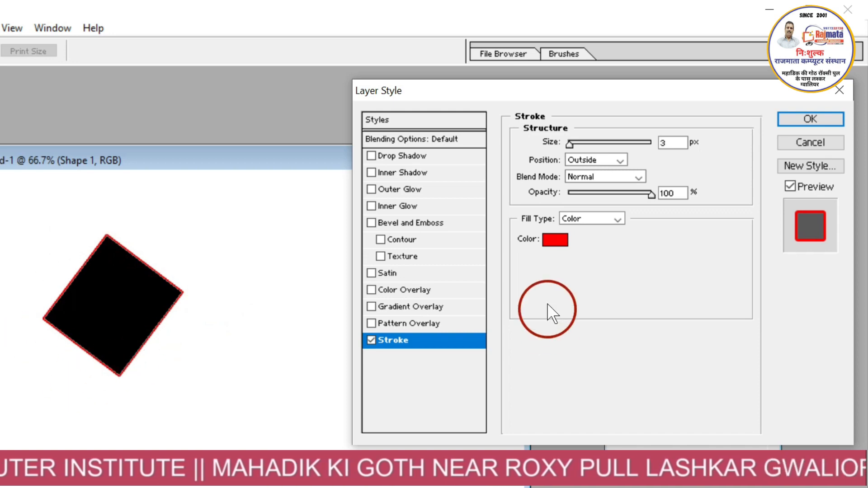
# Step: Set the stroke colour to orange-yellow FFC000 and the stroke opacity to 76%
pyautogui.click(555, 241)
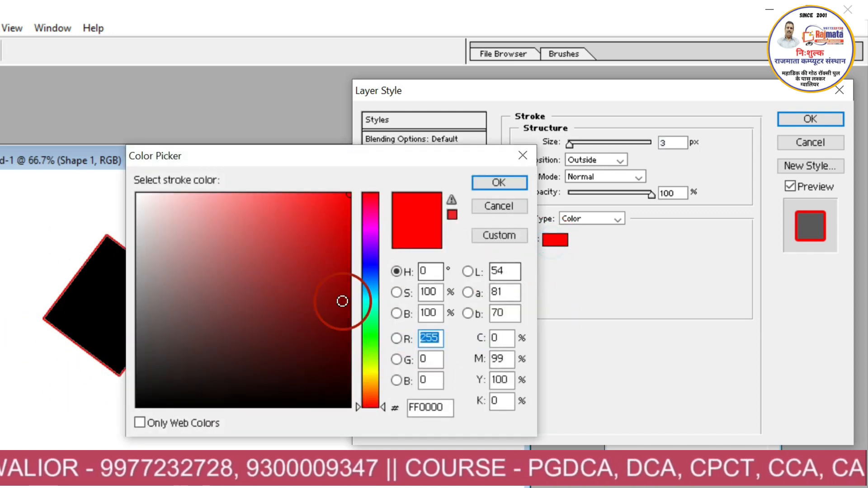
pyautogui.click(366, 380)
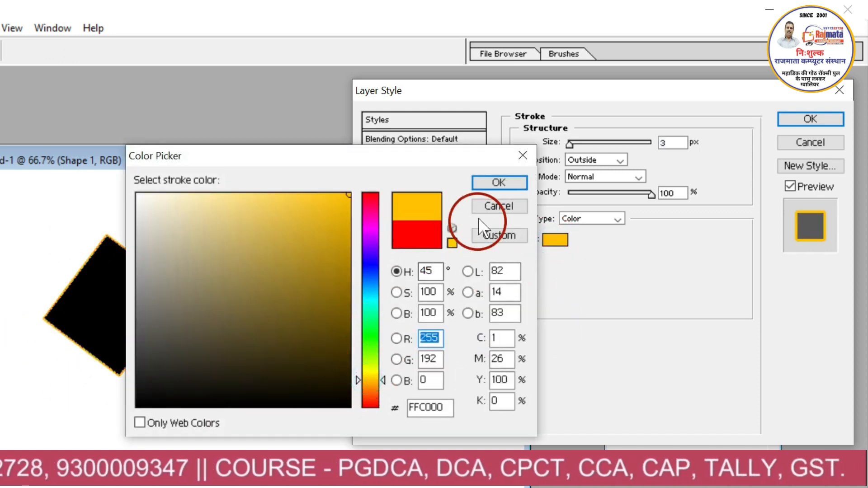
pyautogui.click(500, 182)
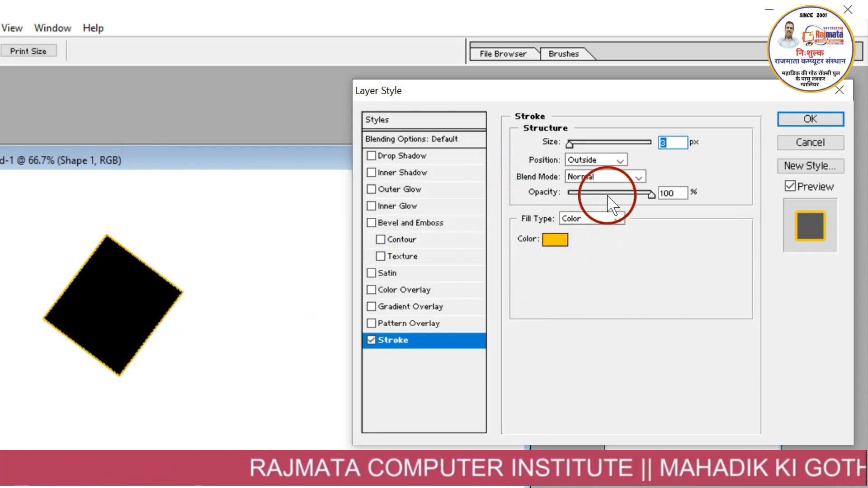
pyautogui.moveTo(608, 195)
pyautogui.mouseDown()
pyautogui.moveTo(584, 197)
pyautogui.moveTo(632, 200)
pyautogui.mouseUp()
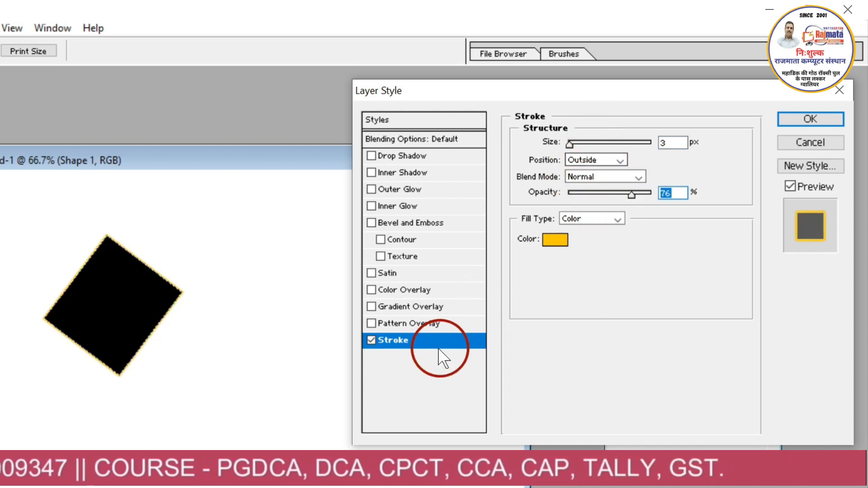
# Step: Try Pattern Overlay, Gradient Overlay and Color Overlay on the square, switching each off again
pyautogui.click(398, 327)
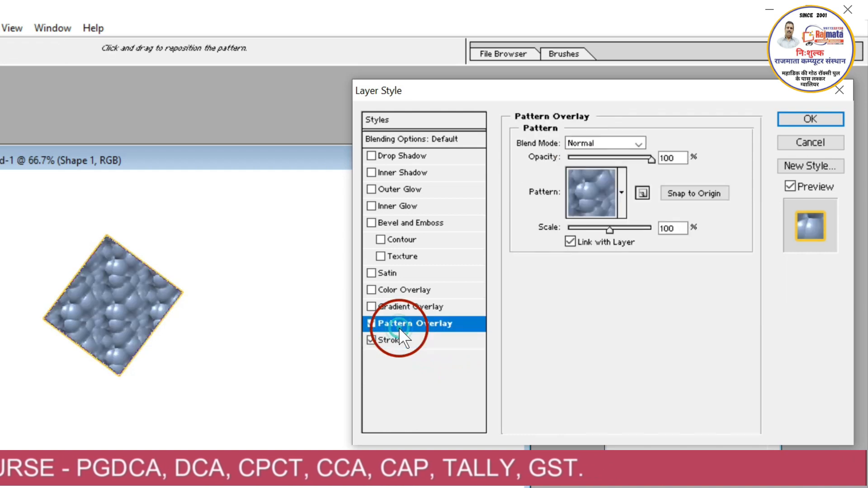
pyautogui.click(370, 326)
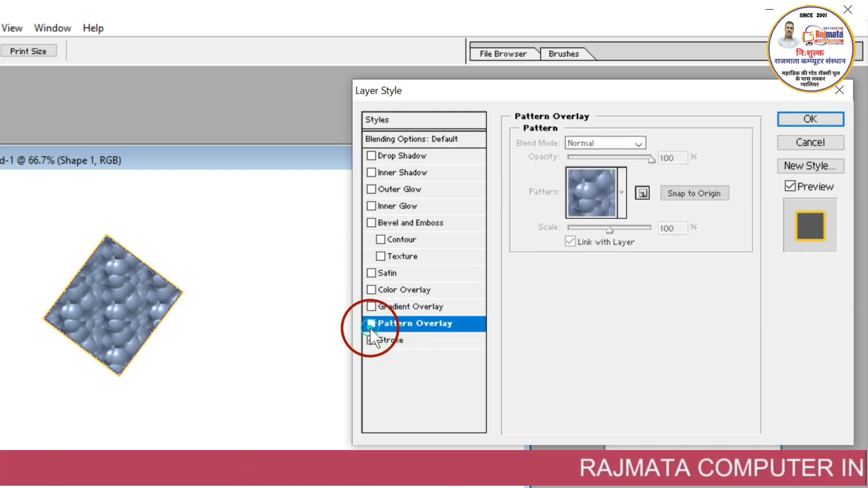
pyautogui.click(398, 306)
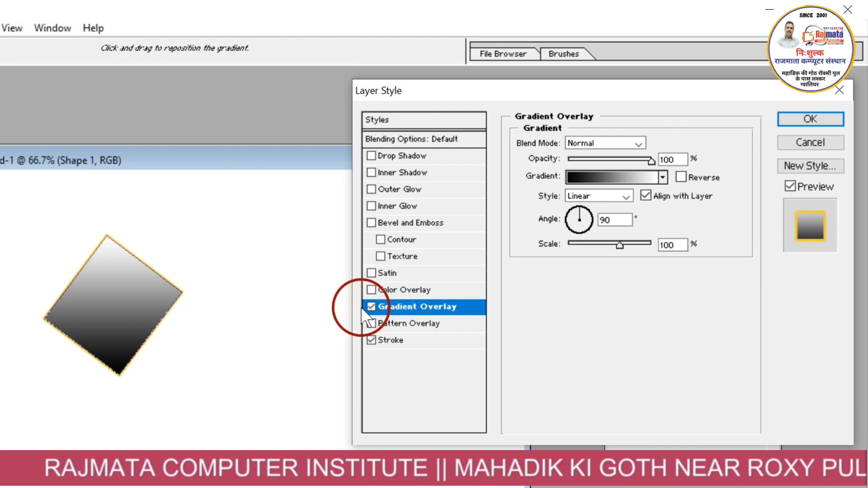
pyautogui.click(372, 306)
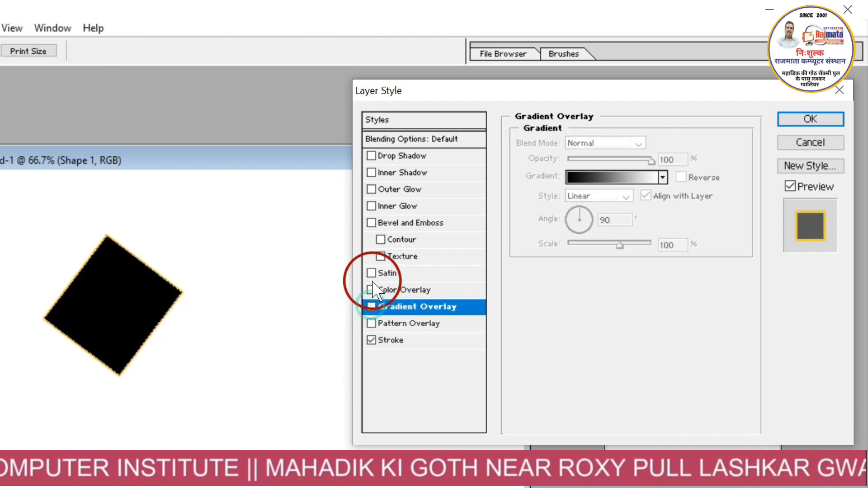
pyautogui.click(371, 290)
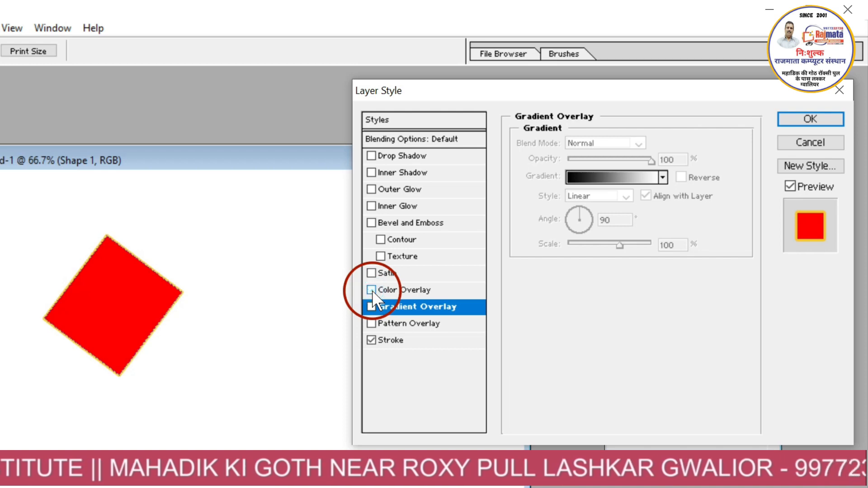
pyautogui.click(372, 290)
# Step: Add Satin and a Drop Shadow with 83% opacity and 24% spread to the square and apply the layer style
pyautogui.click(387, 273)
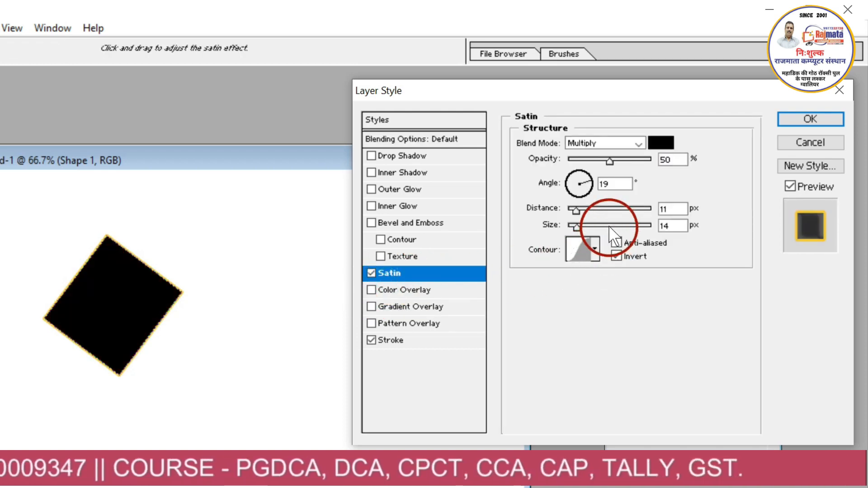
pyautogui.moveTo(576, 209); pyautogui.dragTo(560, 220)
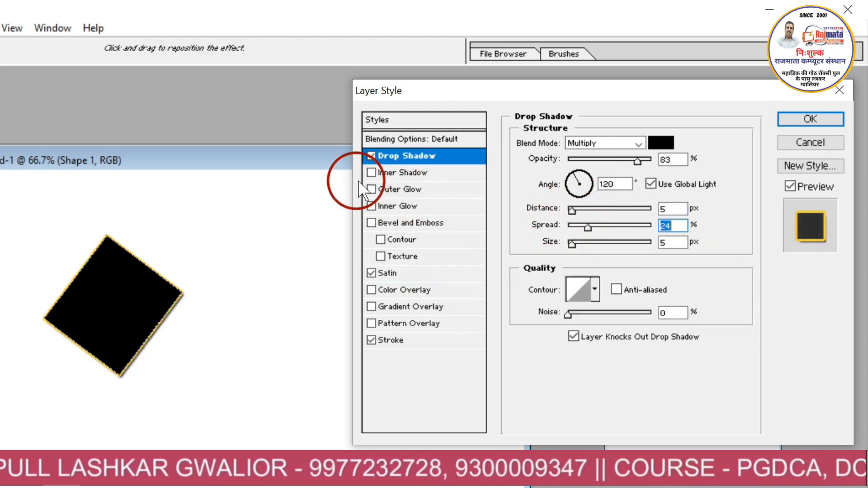
pyautogui.click(832, 121)
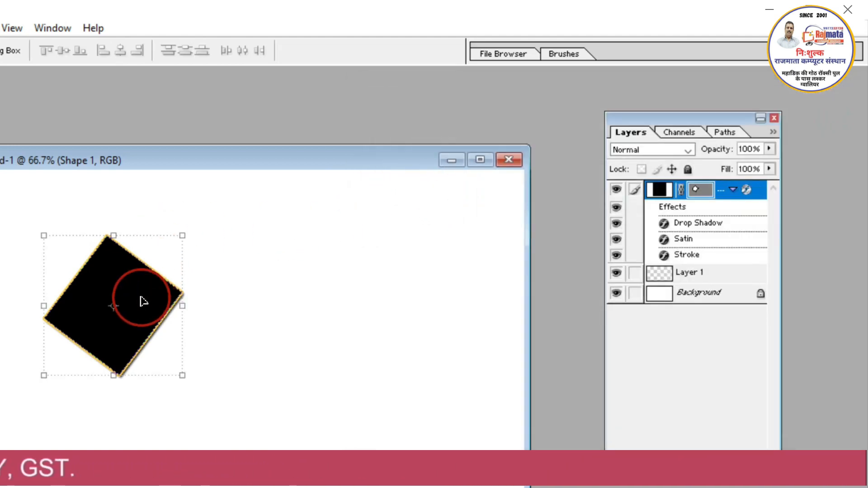
# Step: Duplicate the styled black square diagonally down to the right of the original, keeping its size at 100%
pyautogui.moveTo(144, 302); pyautogui.dragTo(232, 367)
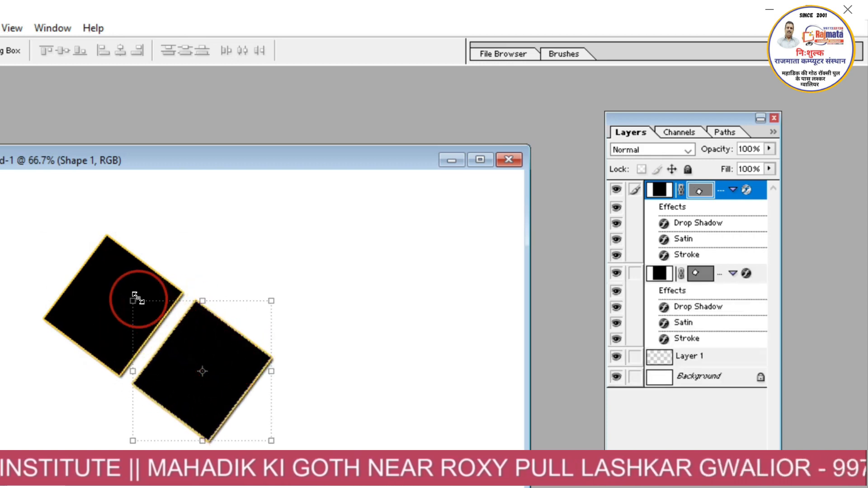
pyautogui.hotkey('ctrl', 't')
pyautogui.click(126, 272)
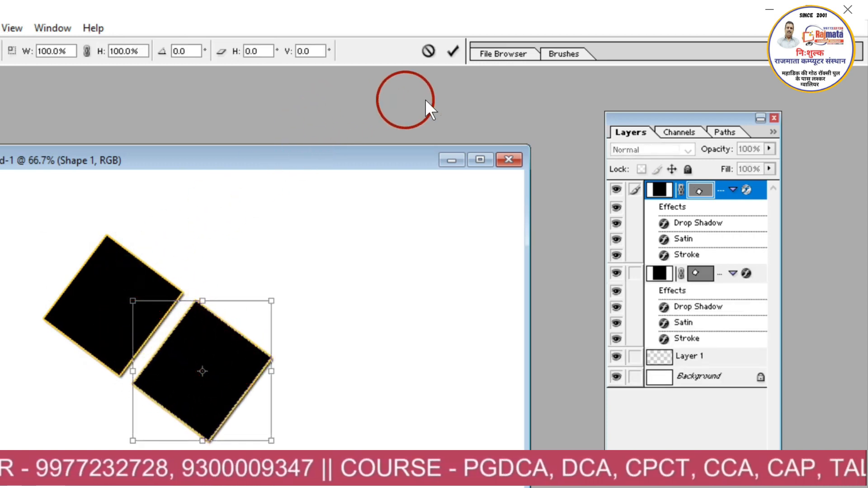
pyautogui.click(455, 54)
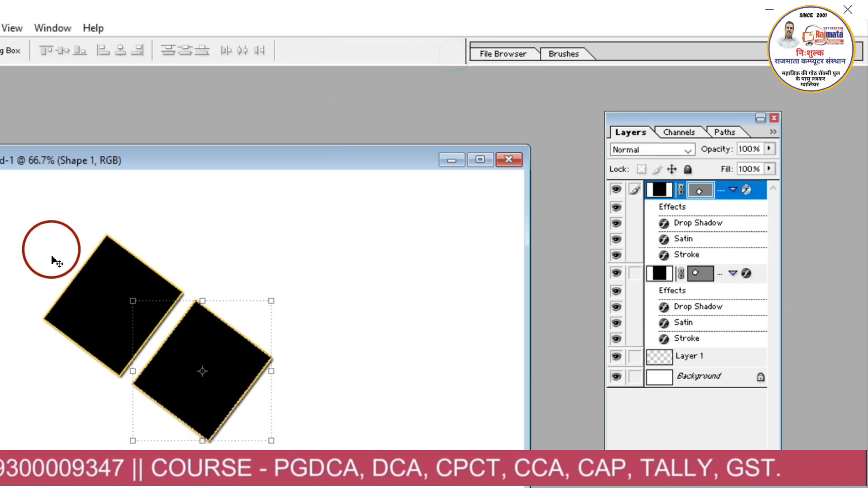
# Step: Scale the original black square down and place it near the canvas's upper-left corner, clear of its copy
pyautogui.click(73, 284)
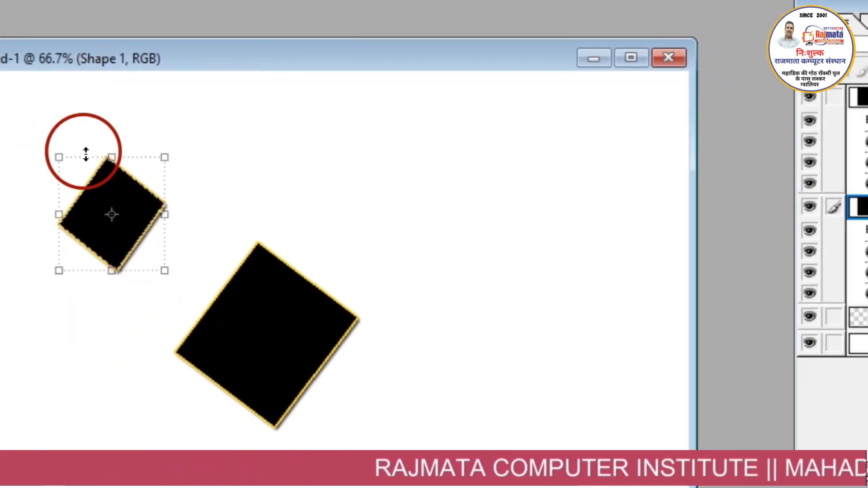
pyautogui.press('Return')
pyautogui.moveTo(183, 193); pyautogui.dragTo(169, 179)
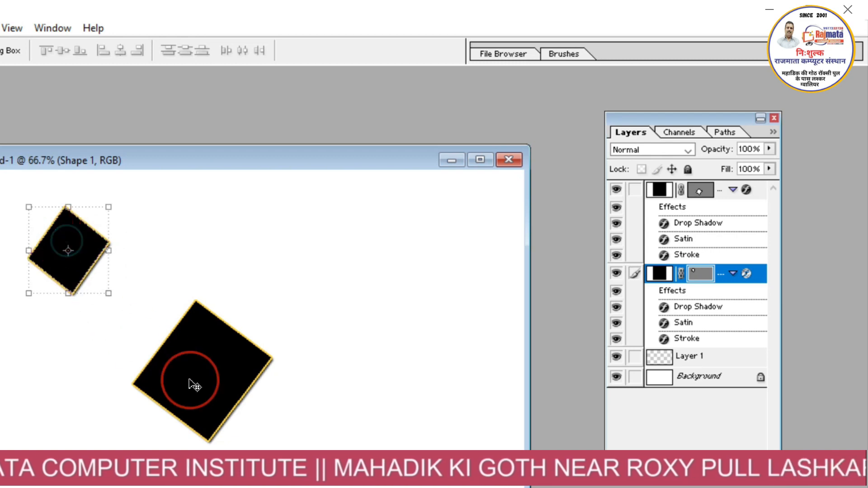
# Step: Scale the copied square to about 66.5% width and 64.5% height and place it against the small original's lower-right edge
pyautogui.click(192, 383)
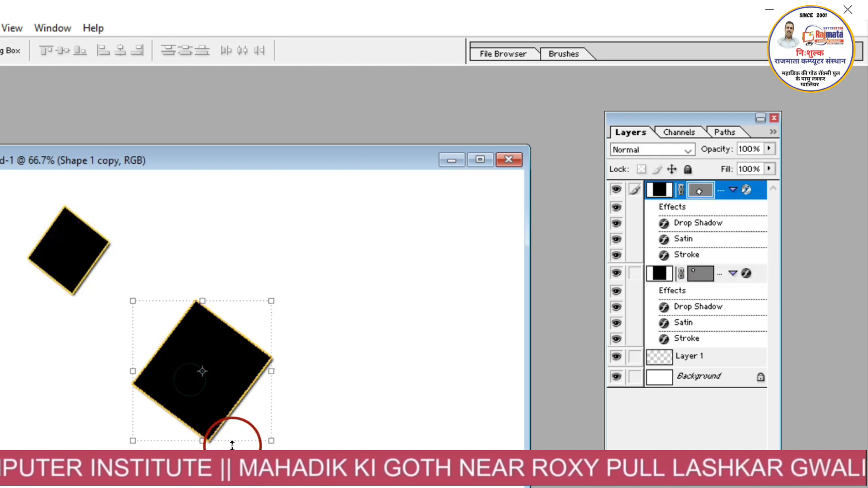
pyautogui.moveTo(271, 442); pyautogui.dragTo(225, 395)
pyautogui.moveTo(194, 358); pyautogui.dragTo(143, 315)
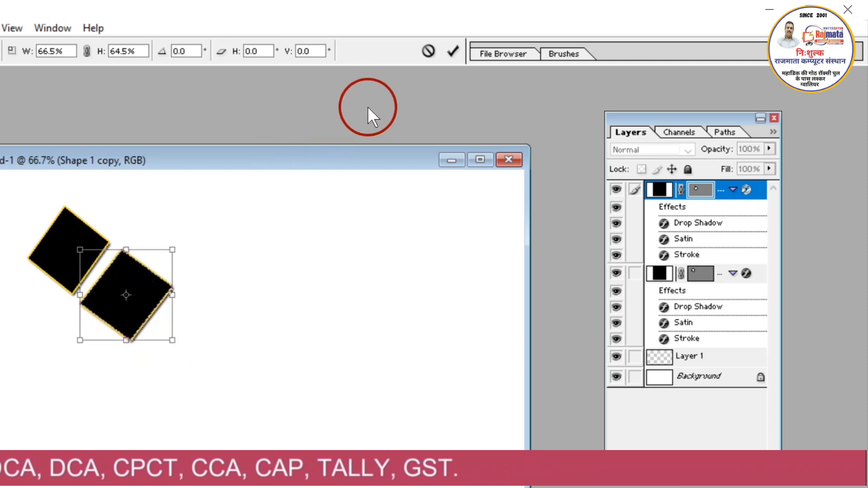
pyautogui.press('Return')
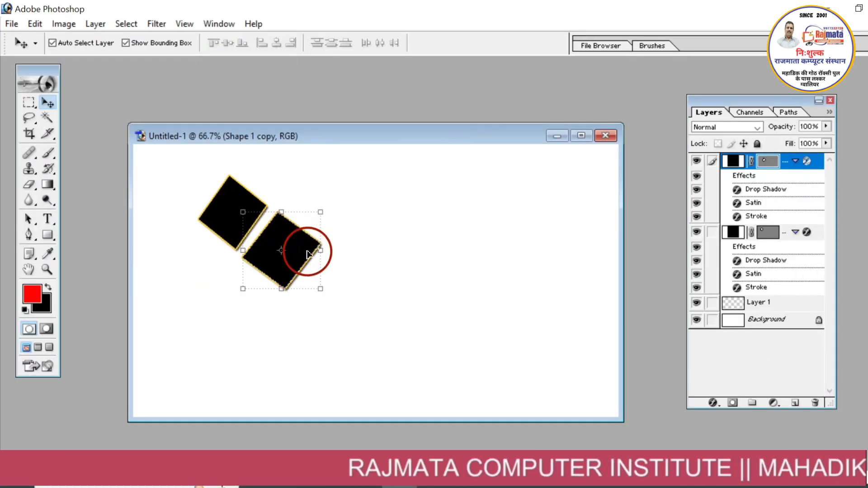
# Step: Duplicate the small copied square repeatedly across the canvas to form diagonal rows, and select the original square
pyautogui.moveTo(307, 254); pyautogui.dragTo(397, 238)
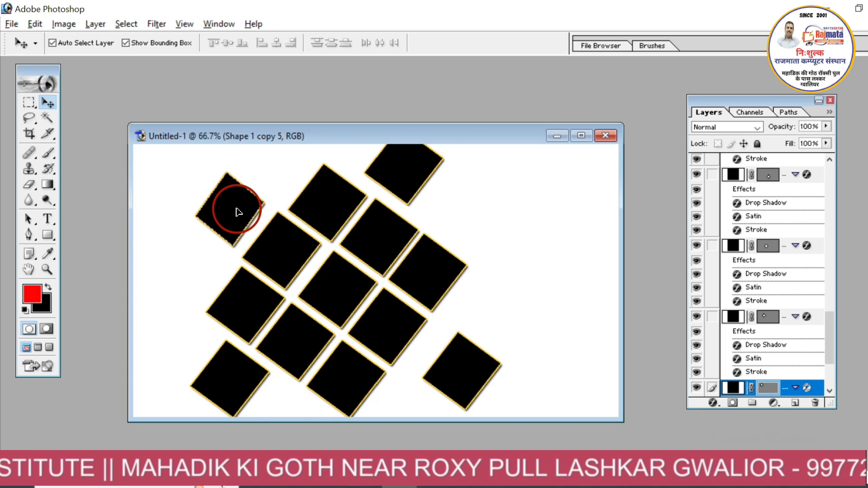
pyautogui.click(233, 209)
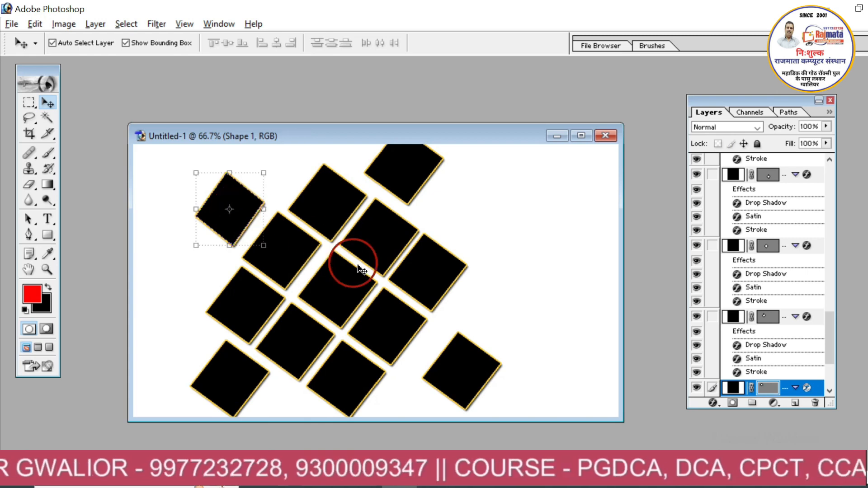
# Step: Enlarge the layer list, link the shape layers together and make the topmost shape layer active
pyautogui.click(569, 320)
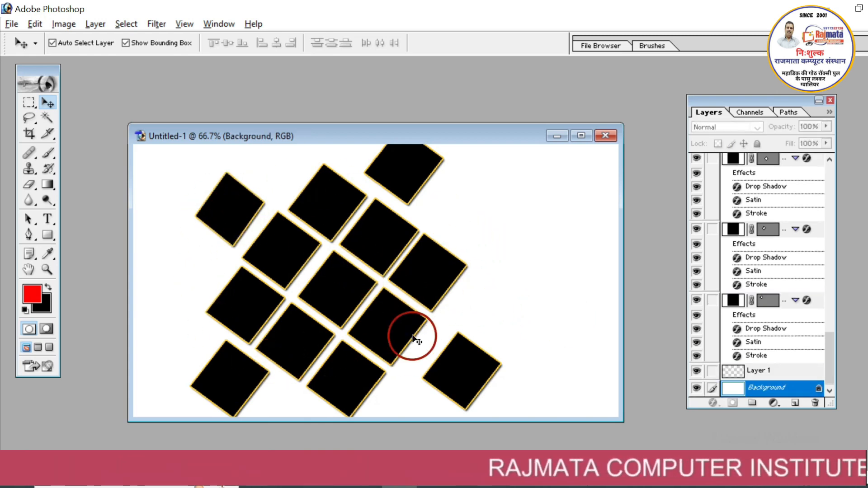
pyautogui.scroll(3, 751, 240)
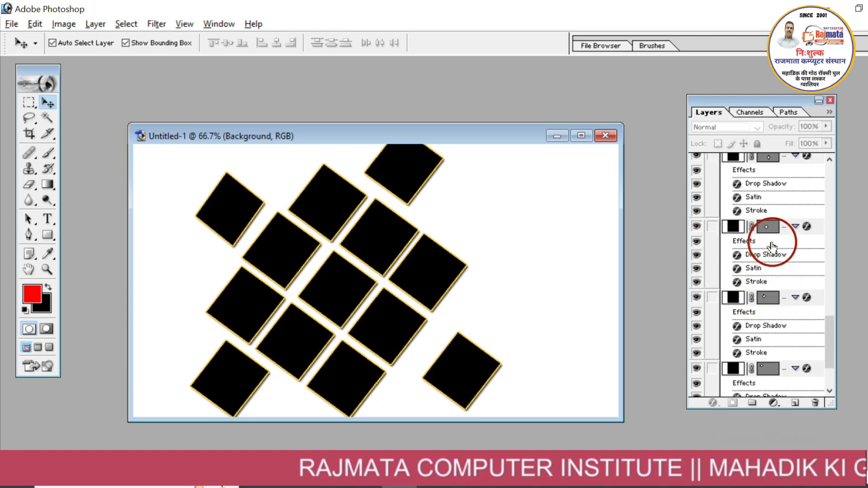
pyautogui.scroll(-3, 773, 246)
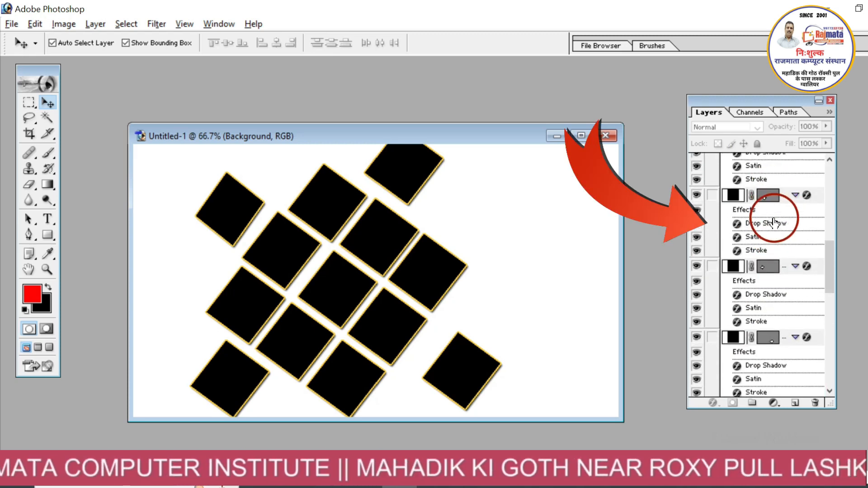
pyautogui.scroll(1, 774, 222)
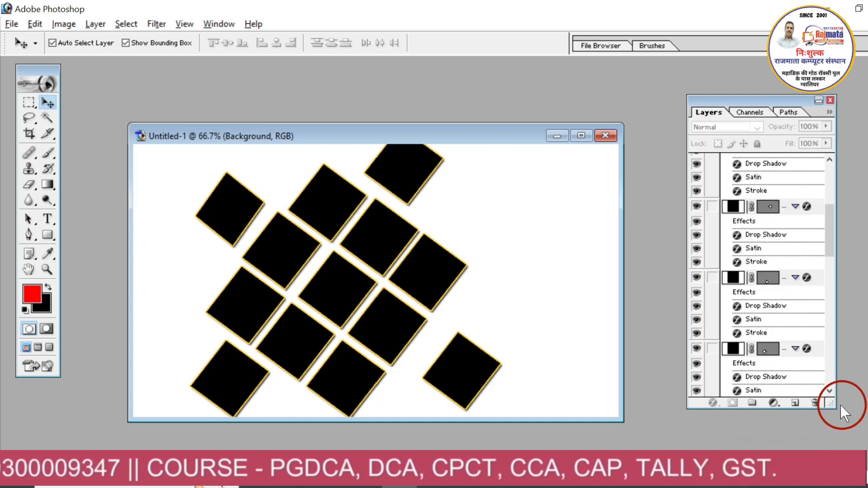
pyautogui.moveTo(834, 405); pyautogui.dragTo(855, 448)
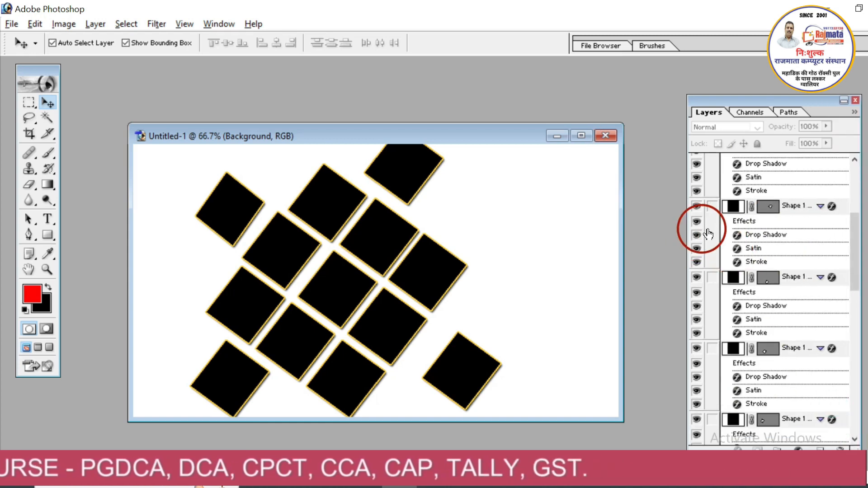
pyautogui.scroll(2, 709, 234)
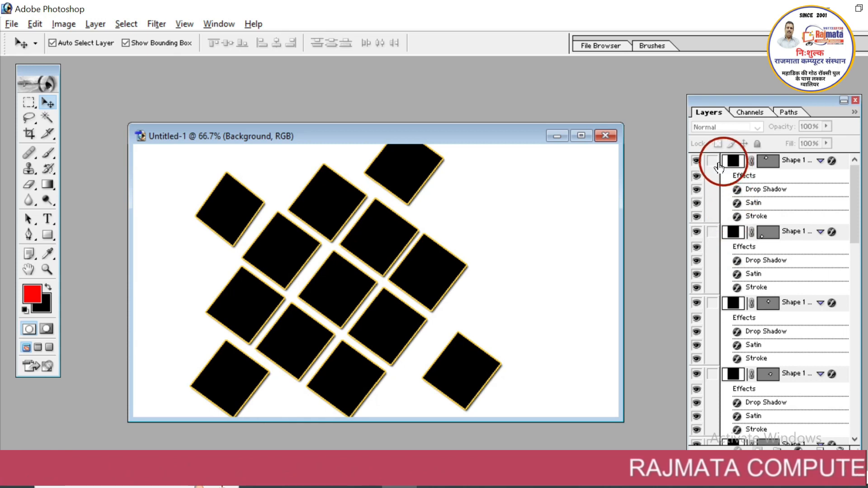
pyautogui.moveTo(714, 162); pyautogui.dragTo(713, 433)
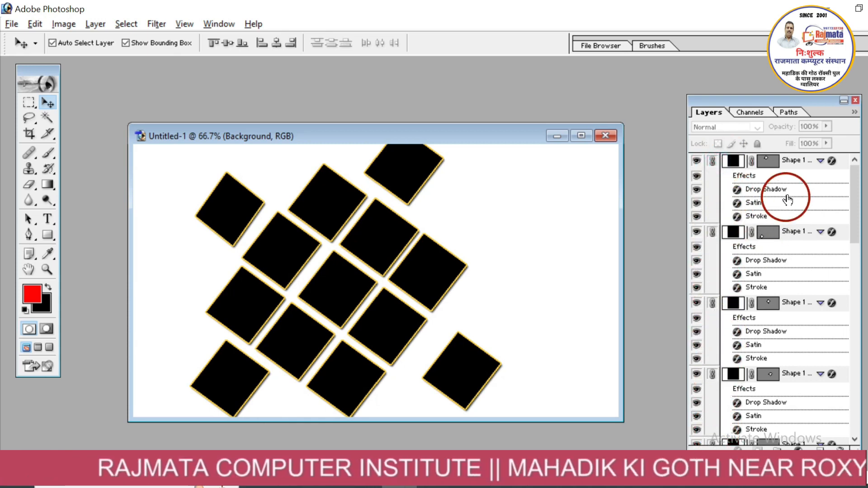
pyautogui.click(823, 166)
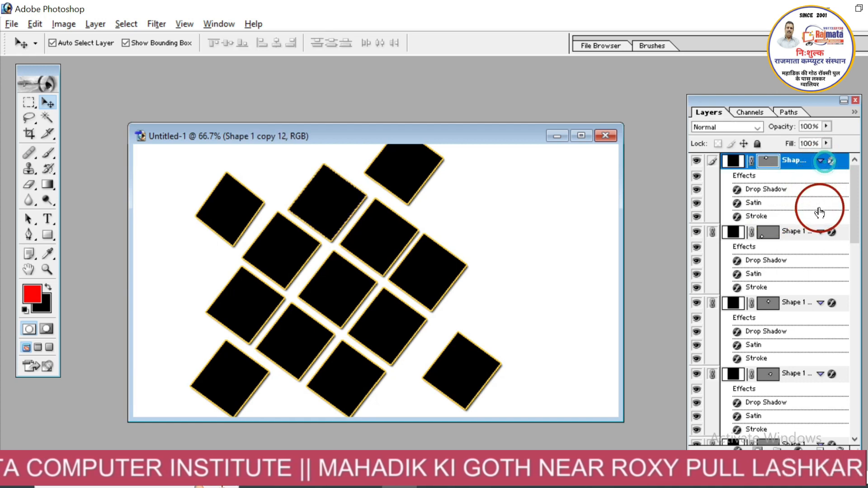
# Step: Collapse the effects lists of the shape layers one by one, starting from the topmost layer
pyautogui.click(821, 161)
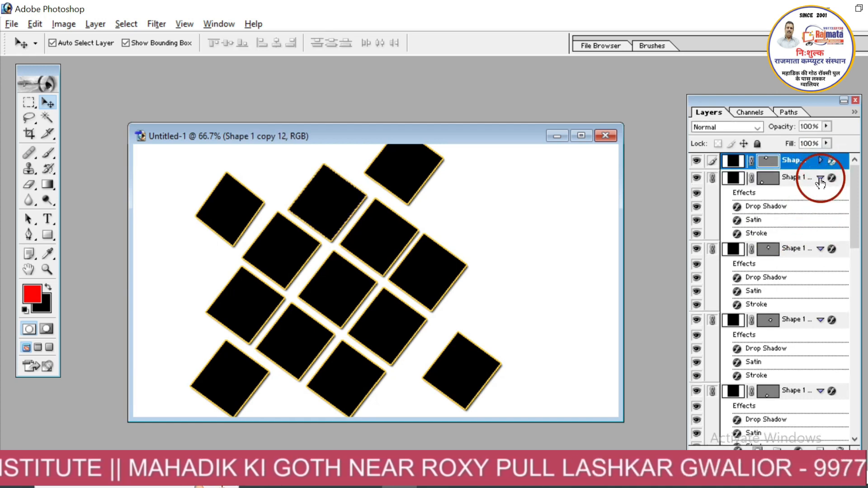
pyautogui.click(821, 179)
pyautogui.click(823, 198)
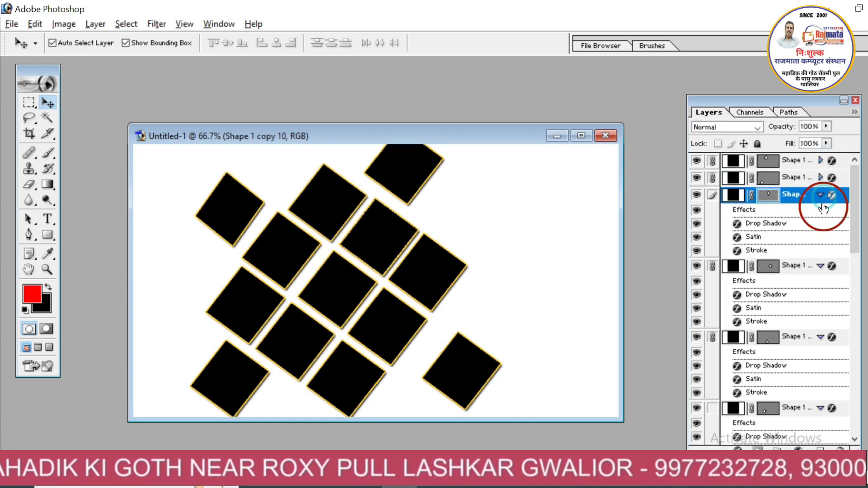
pyautogui.click(820, 195)
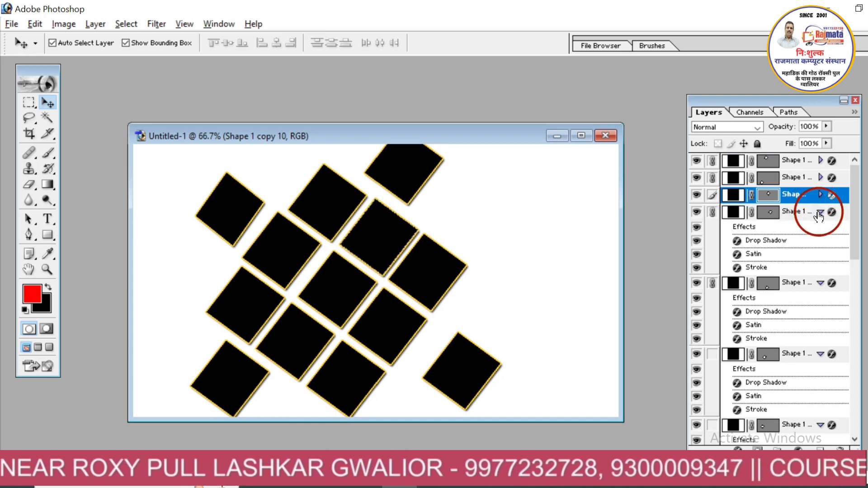
pyautogui.click(821, 212)
pyautogui.click(825, 233)
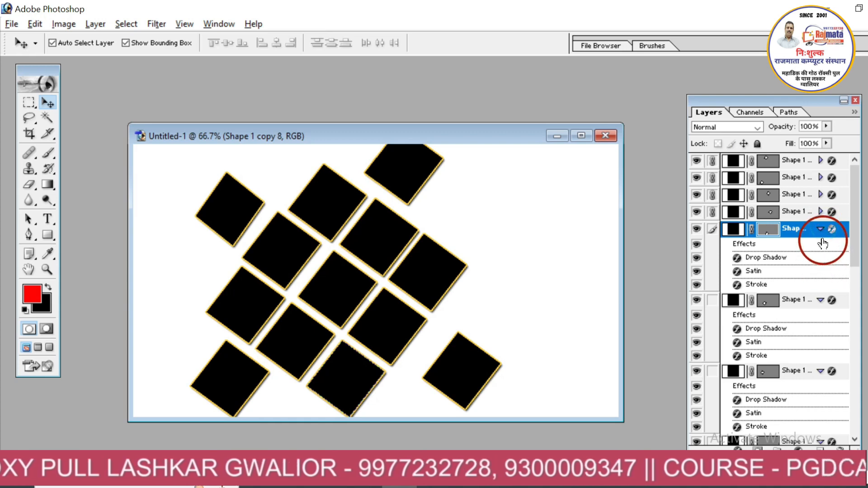
pyautogui.click(821, 230)
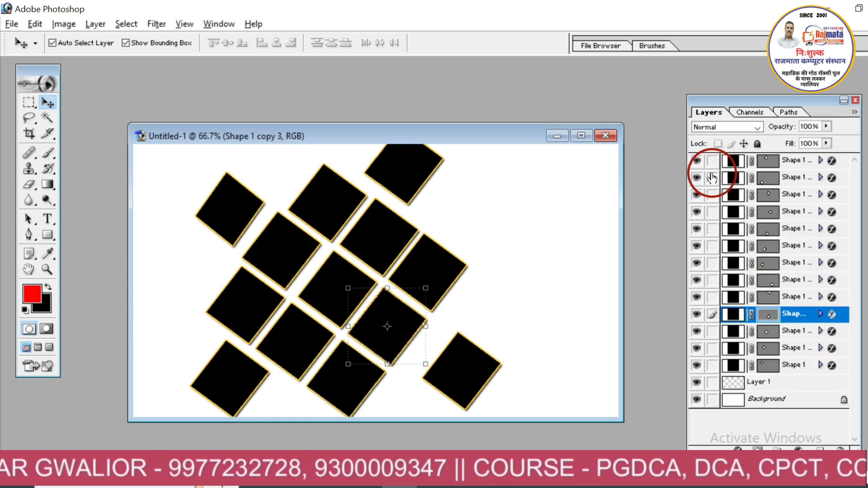
# Step: Link all the shape layers to the active square's layer and merge them into a single layer
pyautogui.moveTo(712, 164); pyautogui.dragTo(714, 354)
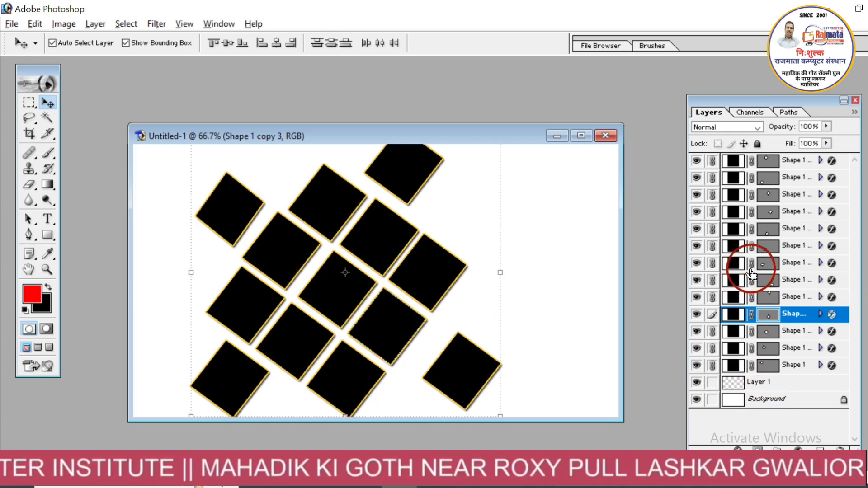
pyautogui.hotkey('ctrl', 'e')
# Step: Shift the merged squares slightly down and right, rotate them about 11.2° clockwise and apply the transform
pyautogui.moveTo(394, 309)
pyautogui.mouseDown()
pyautogui.moveTo(490, 331)
pyautogui.moveTo(354, 341)
pyautogui.moveTo(408, 313)
pyautogui.mouseUp()
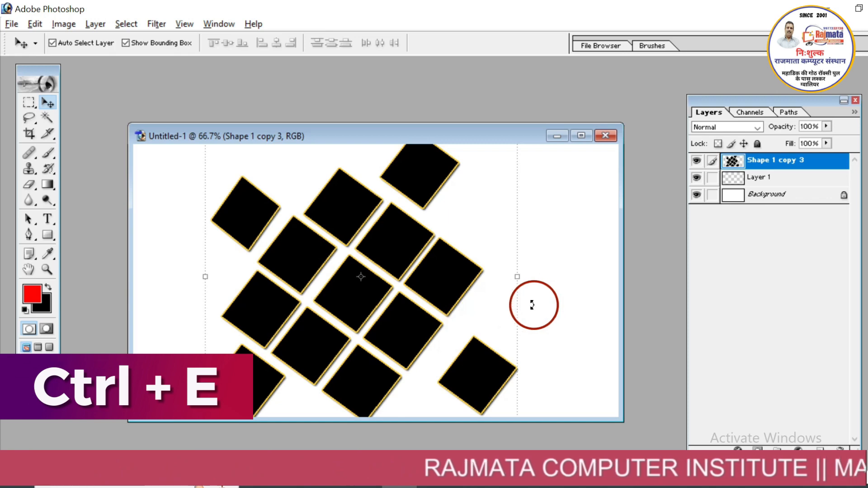
pyautogui.moveTo(532, 306); pyautogui.dragTo(534, 337)
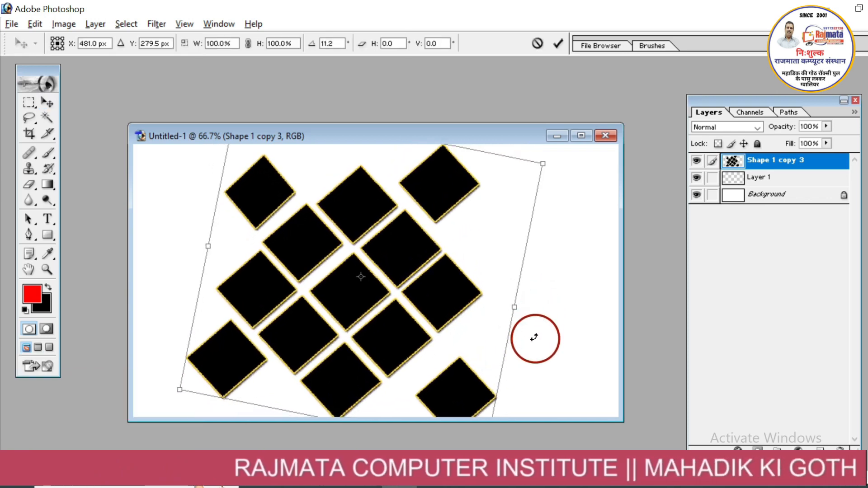
pyautogui.click(565, 43)
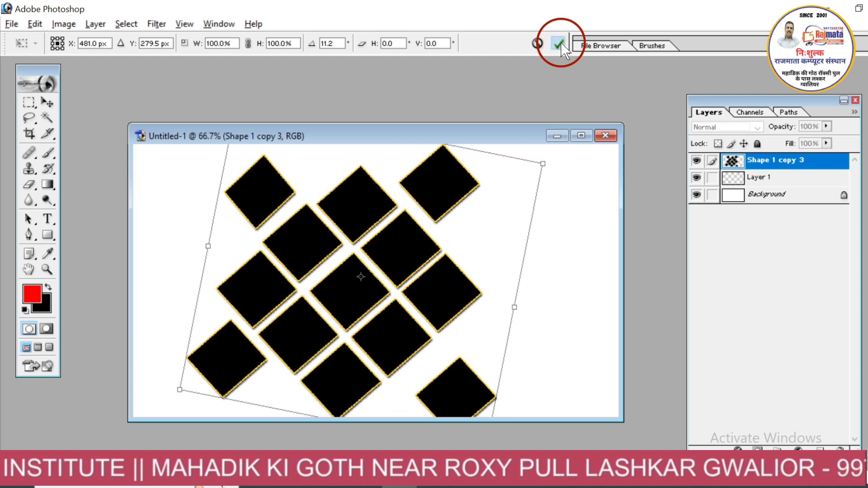
# Step: Open portrait JPGs from Downloads, minimize the front one and copy the computer-lab portrait into the Untitled-1 document
pyautogui.click(501, 74)
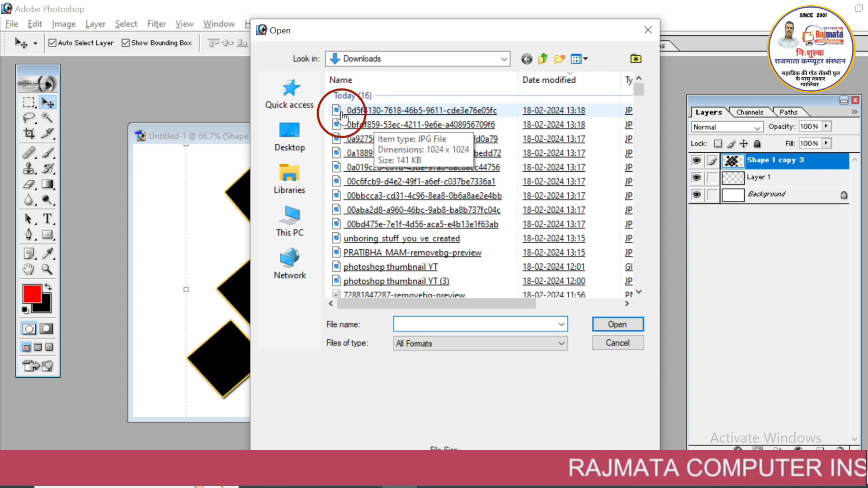
pyautogui.click(357, 153)
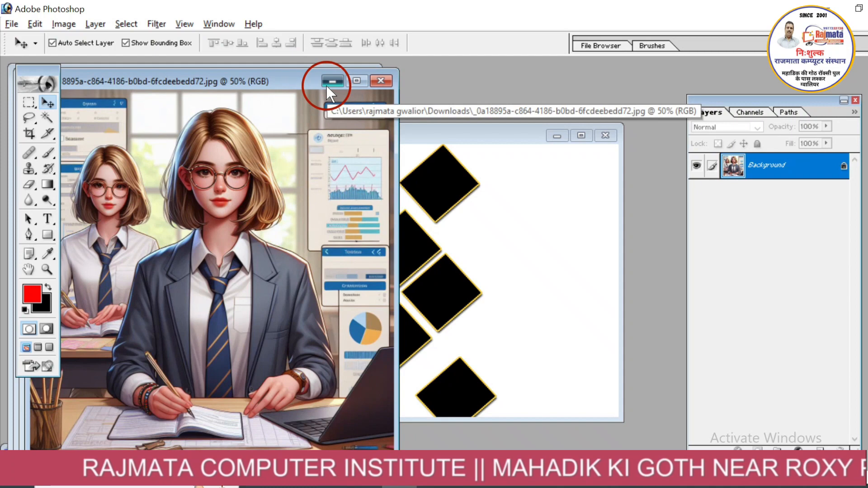
pyautogui.click(329, 84)
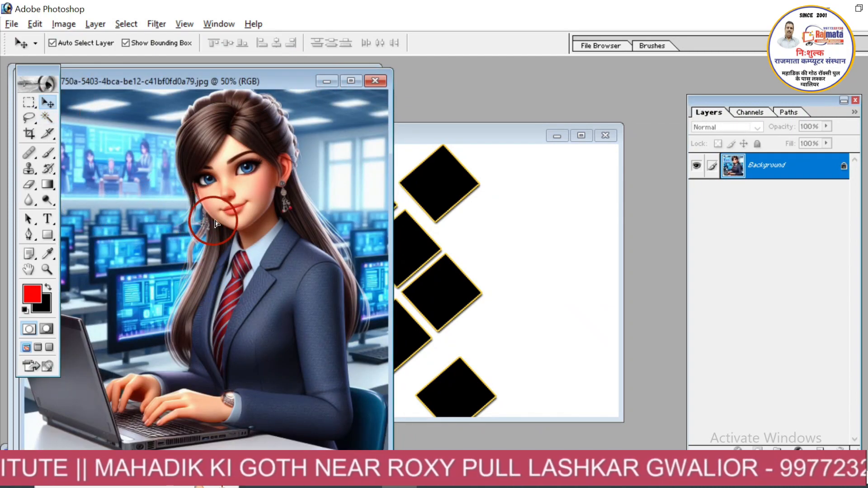
pyautogui.moveTo(354, 236); pyautogui.dragTo(426, 237)
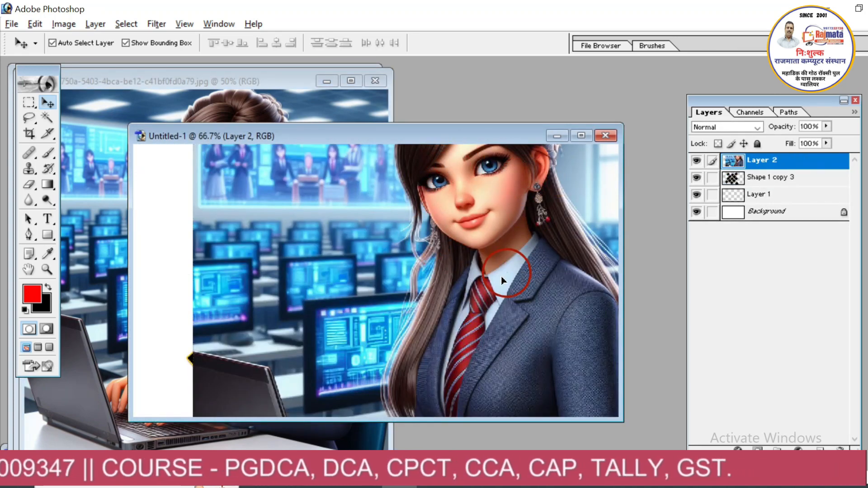
# Step: Scale the portrait to about 59.4% width and 73.3% height, place it over the squares and apply the transform
pyautogui.moveTo(504, 275); pyautogui.dragTo(425, 384)
pyautogui.moveTo(225, 293); pyautogui.dragTo(333, 287)
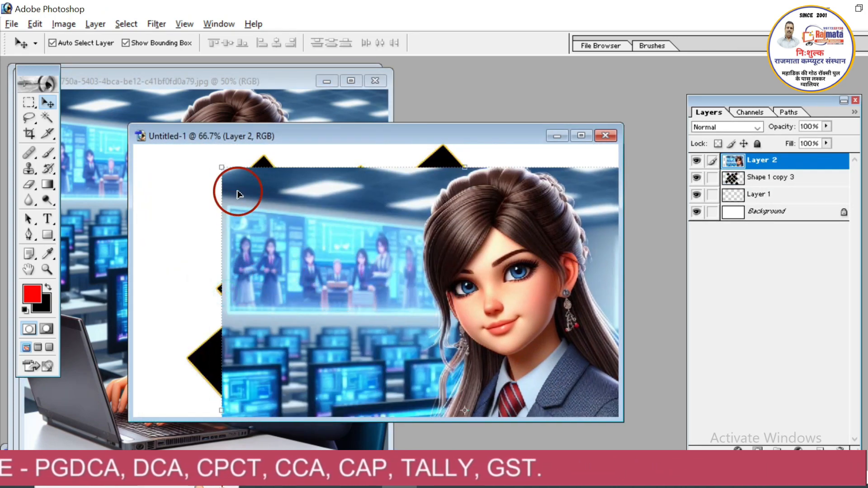
pyautogui.moveTo(222, 167); pyautogui.dragTo(462, 335)
pyautogui.moveTo(503, 355); pyautogui.dragTo(311, 197)
pyautogui.moveTo(339, 251); pyautogui.dragTo(258, 218)
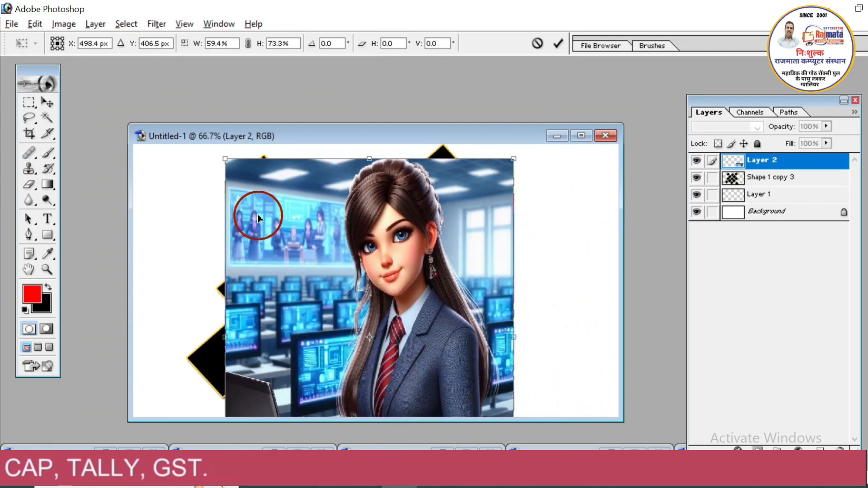
pyautogui.click(558, 43)
# Step: Adjust the portrait's position over the squares and clip it to the merged squares layer
pyautogui.moveTo(345, 341); pyautogui.dragTo(330, 326)
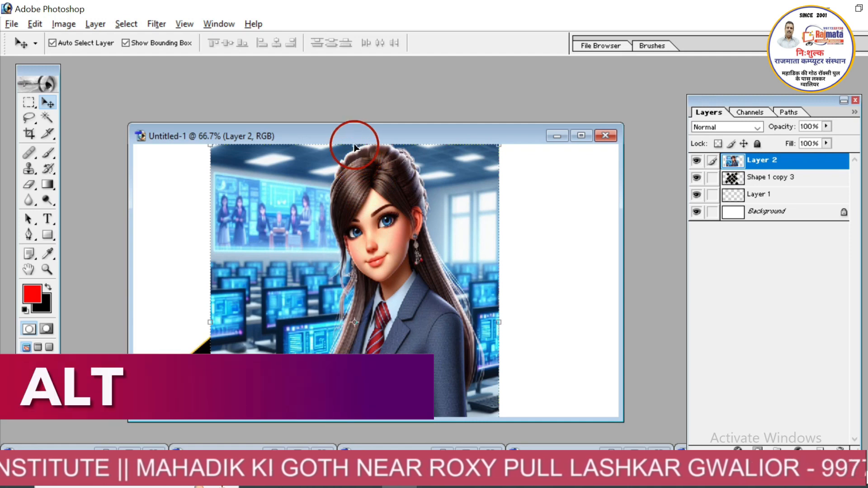
pyautogui.moveTo(355, 157); pyautogui.dragTo(358, 191)
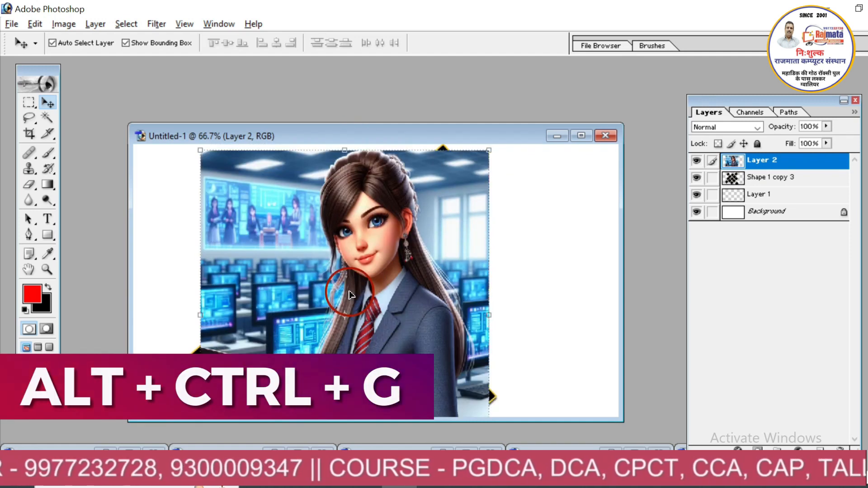
pyautogui.hotkey('ctrl', 'alt', 'g')
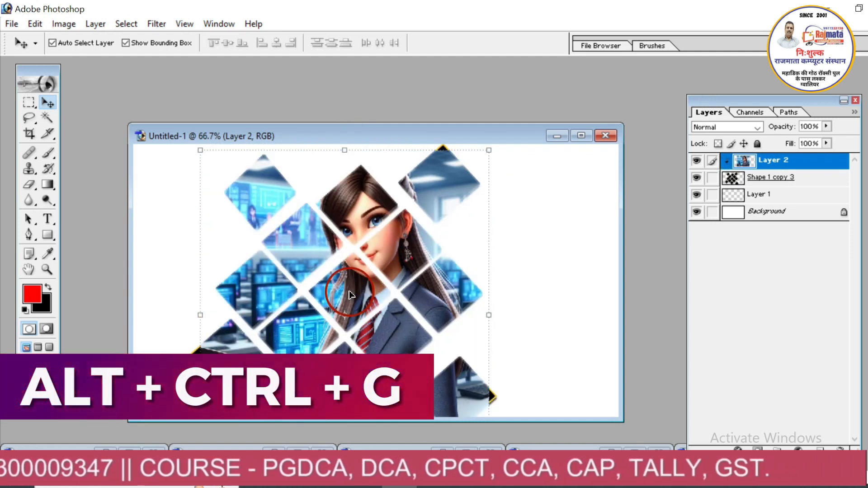
# Step: Enlarge the clipped portrait to about 130.5% width and 116.8% height and reposition it so the face fills the upper squares
pyautogui.moveTo(293, 306); pyautogui.dragTo(269, 301)
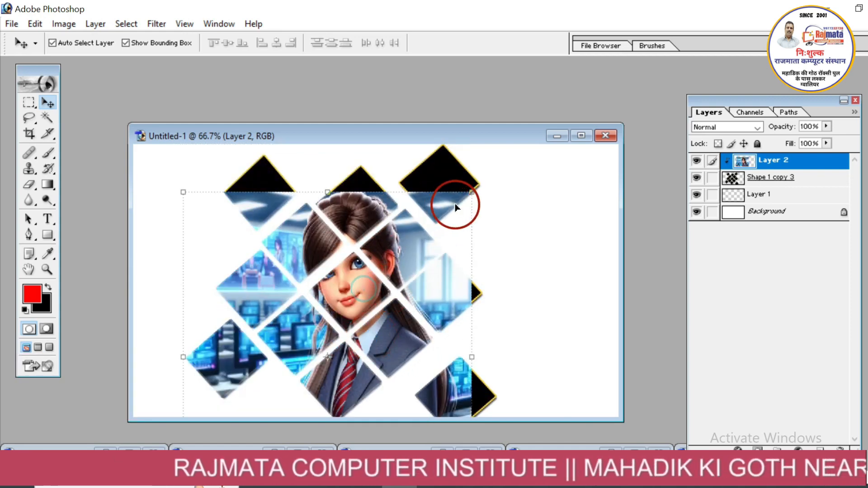
pyautogui.moveTo(465, 186); pyautogui.dragTo(556, 139)
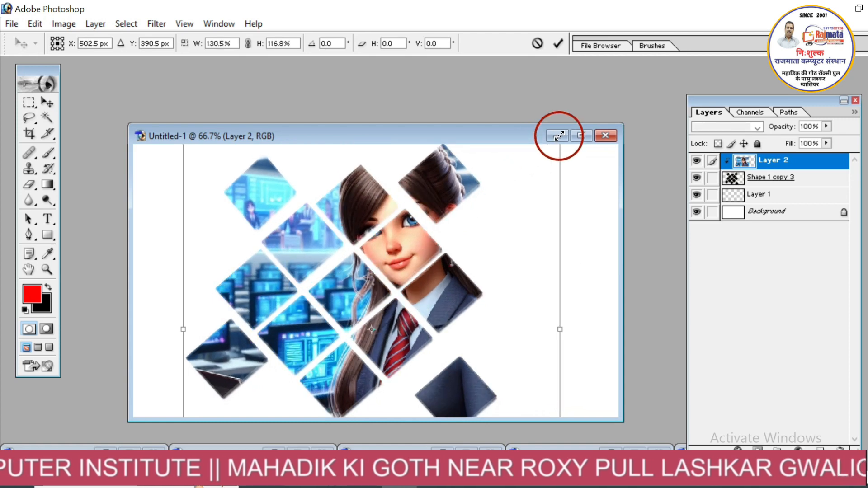
pyautogui.moveTo(427, 348); pyautogui.dragTo(400, 341)
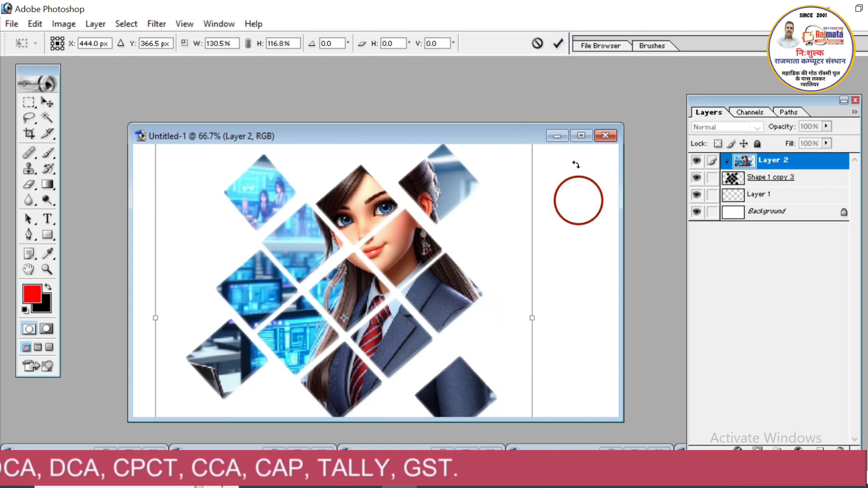
pyautogui.click(559, 43)
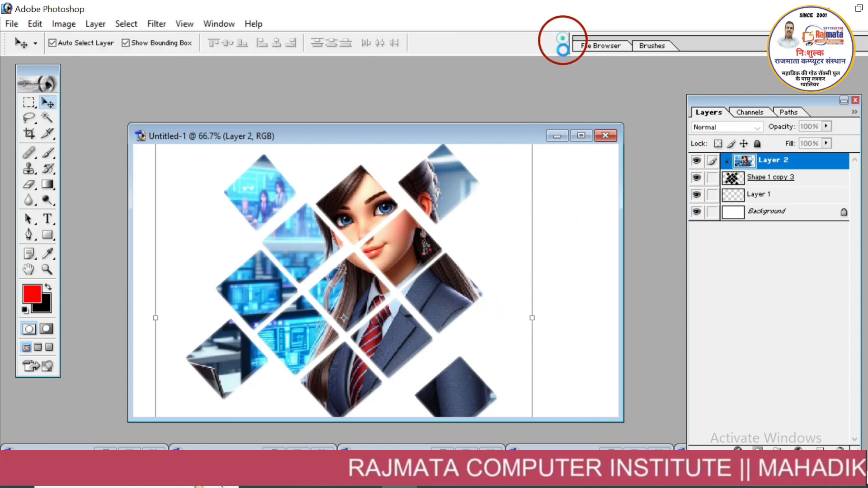
# Step: Make black the foreground colour and fill the Background layer with it
pyautogui.click(758, 194)
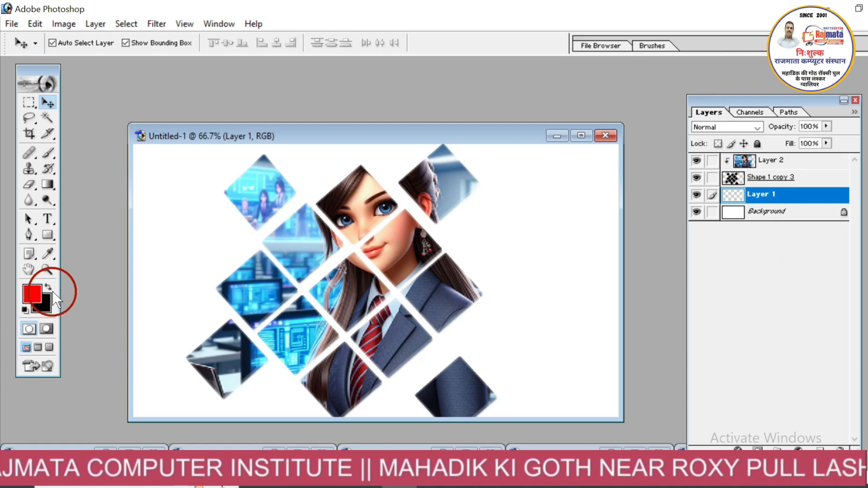
pyautogui.click(213, 301)
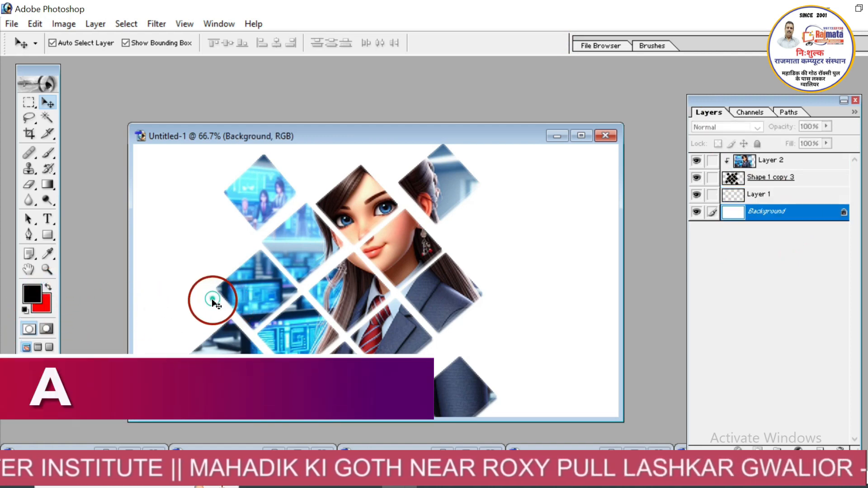
pyautogui.hotkey('alt', 'Delete')
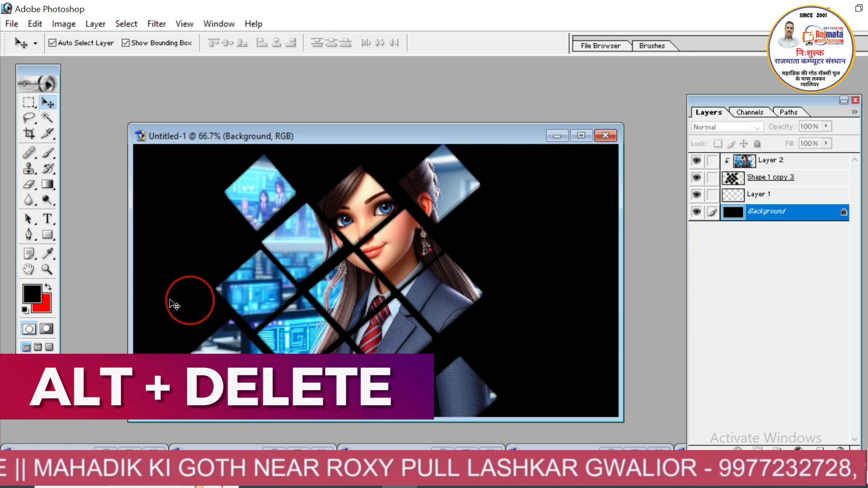
# Step: Add a 3 px outside stroke in yellow (FFF600) to the merged squares layer, Shape 1 copy 3
pyautogui.click(302, 272)
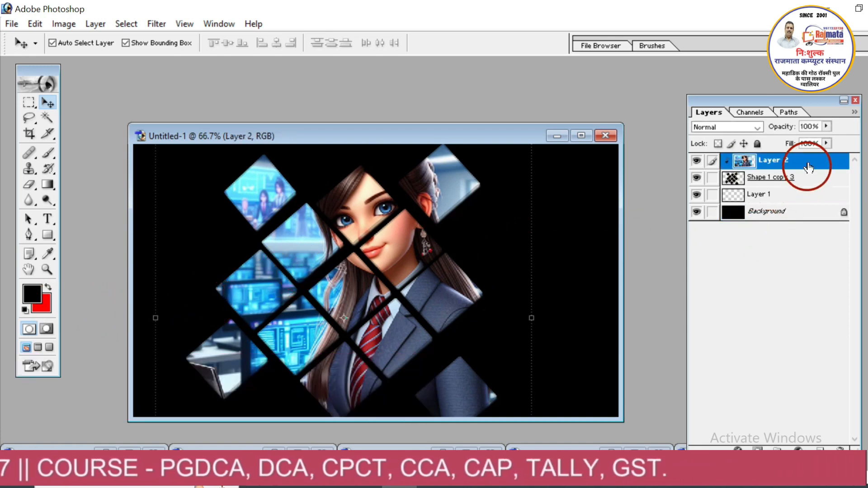
pyautogui.click(814, 177)
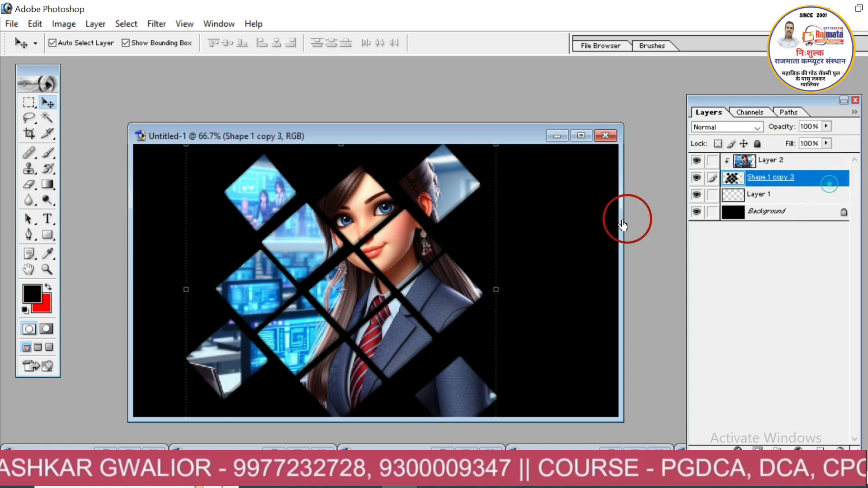
pyautogui.doubleClick(834, 179)
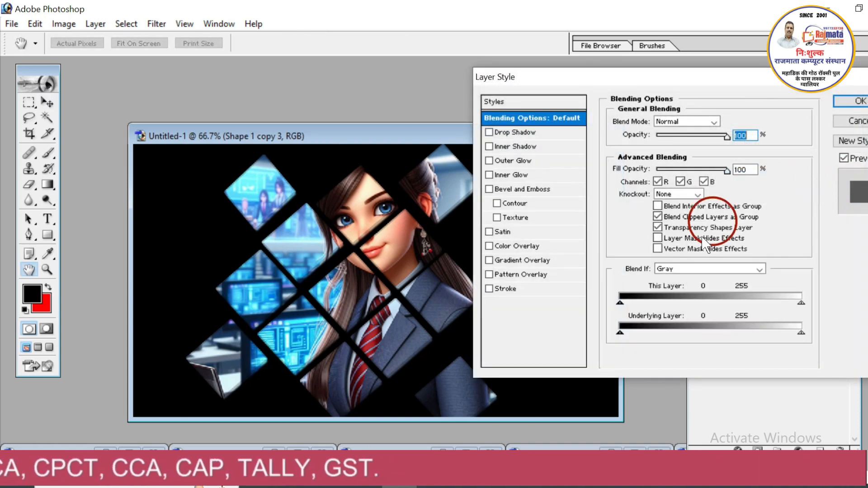
pyautogui.click(506, 289)
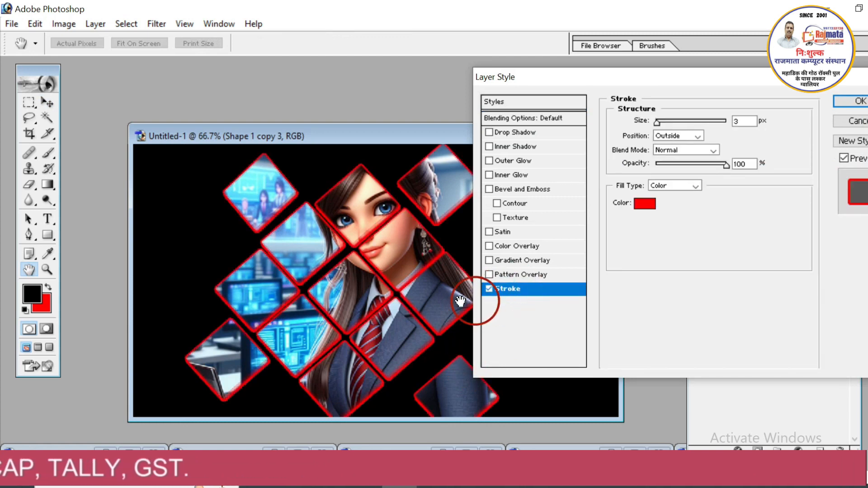
pyautogui.click(646, 205)
pyautogui.click(489, 316)
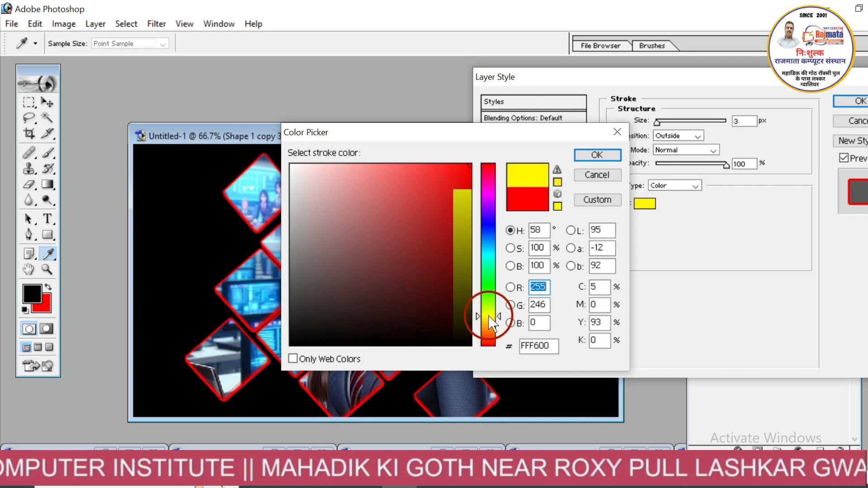
pyautogui.click(611, 156)
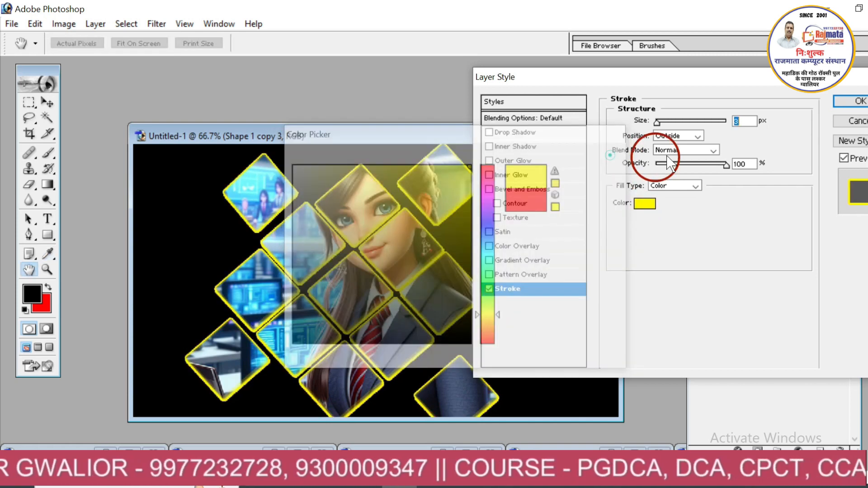
pyautogui.click(860, 100)
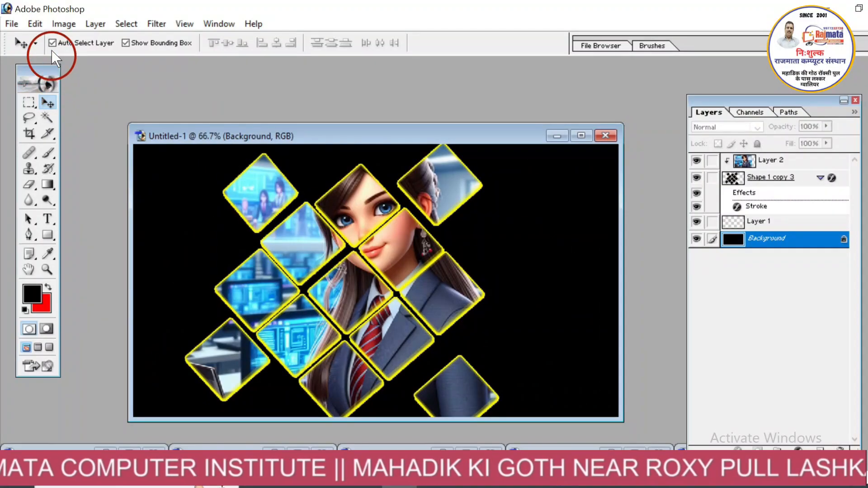
# Step: Save the finished collage to the Desktop as the JPEG photoshop 1 at Medium quality 5 and minimize its document
pyautogui.click(12, 24)
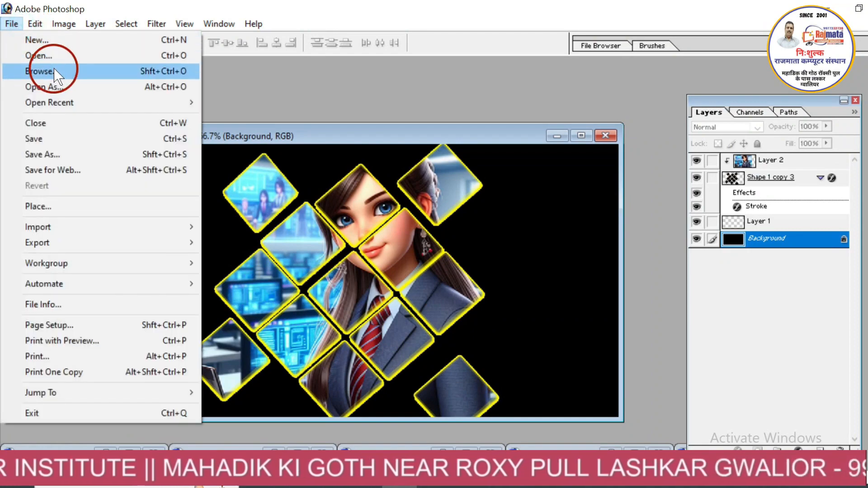
pyautogui.click(50, 154)
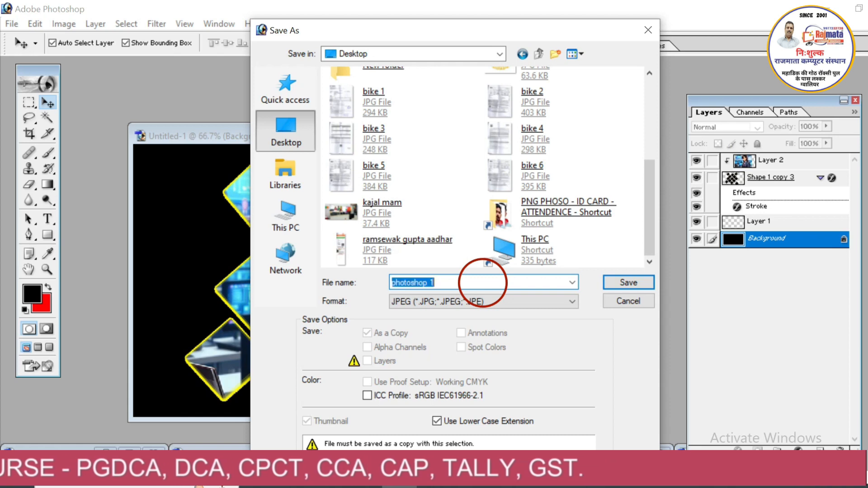
pyautogui.click(652, 285)
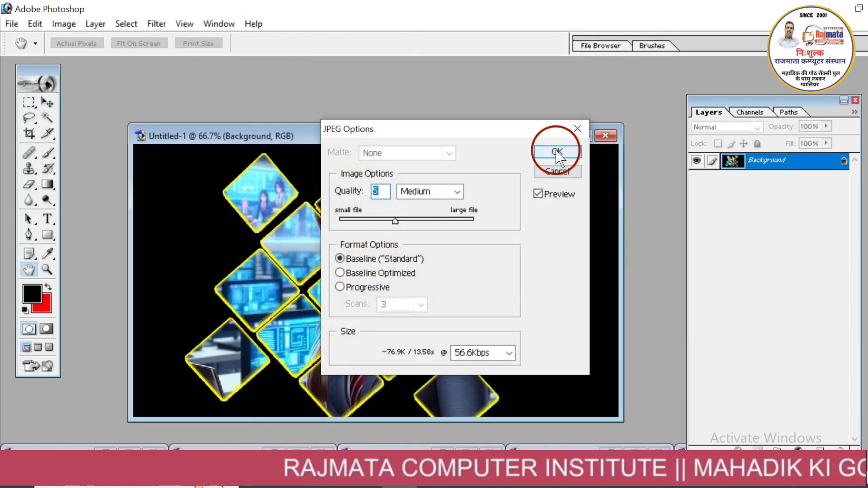
pyautogui.click(556, 151)
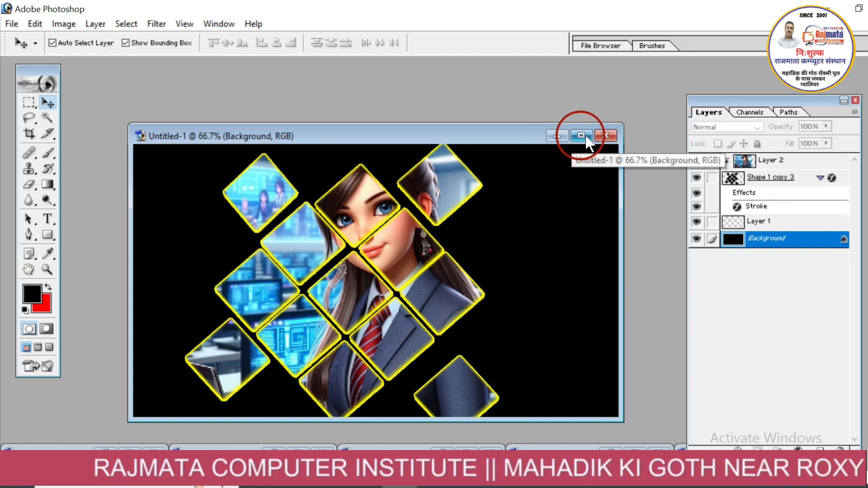
pyautogui.click(561, 135)
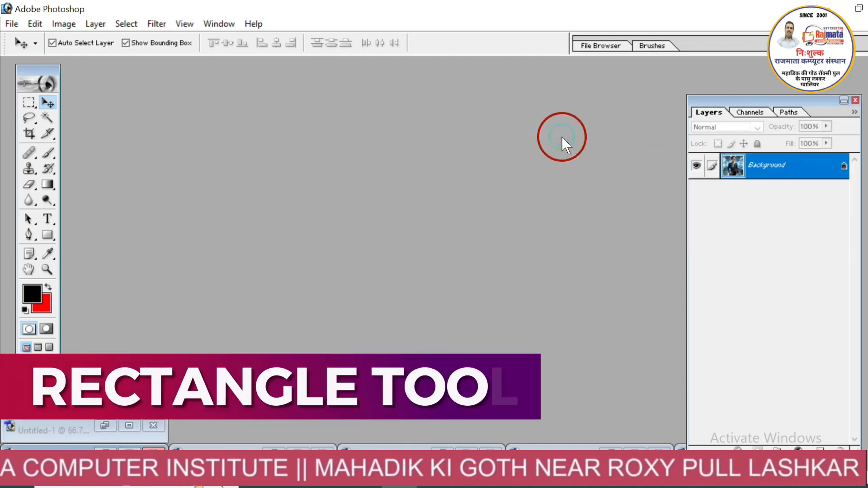
# Step: Create a new blank document with the default settings and draw a small black rounded square with 10 px radius in its upper-left corner
pyautogui.hotkey('ctrl', 'n')
pyautogui.press('Return')
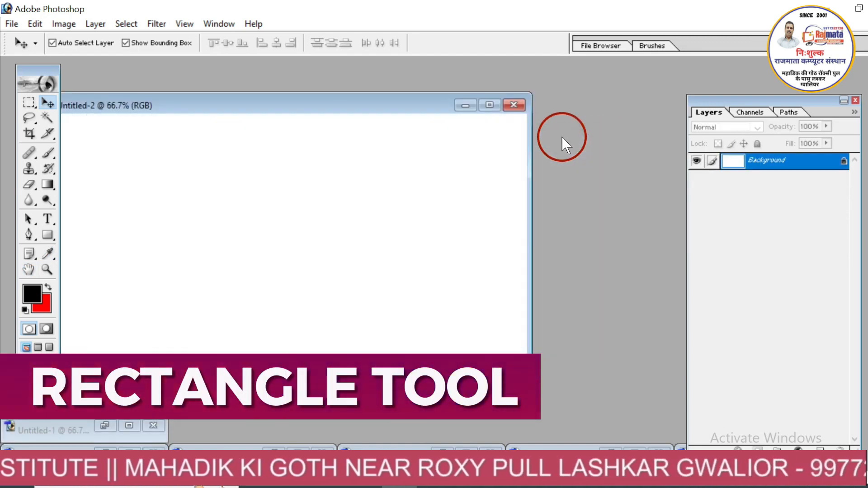
pyautogui.moveTo(403, 107); pyautogui.dragTo(507, 83)
pyautogui.click(47, 235)
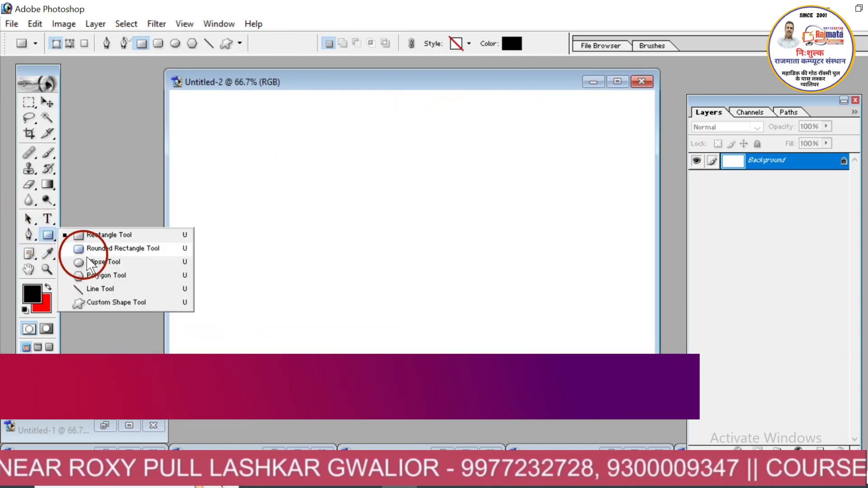
pyautogui.click(120, 250)
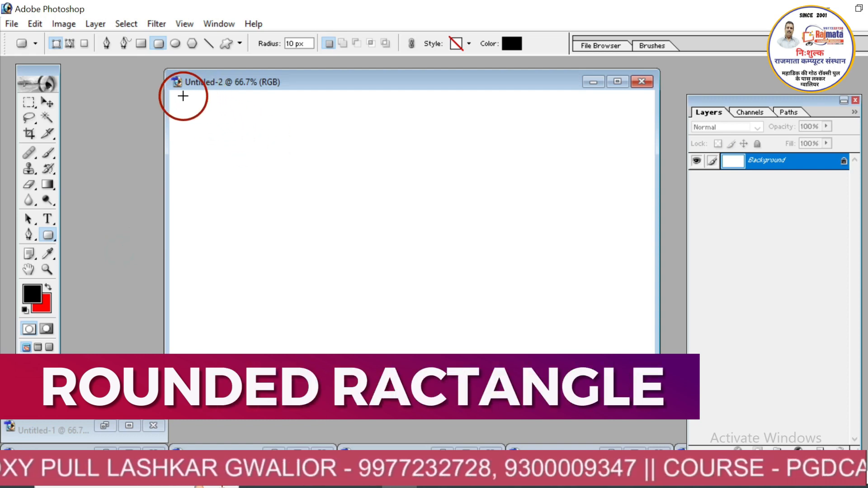
pyautogui.moveTo(177, 96); pyautogui.dragTo(217, 138)
# Step: Duplicate the rounded square downward into an evenly spaced column of six and merge the six shape layers into one
pyautogui.click(48, 104)
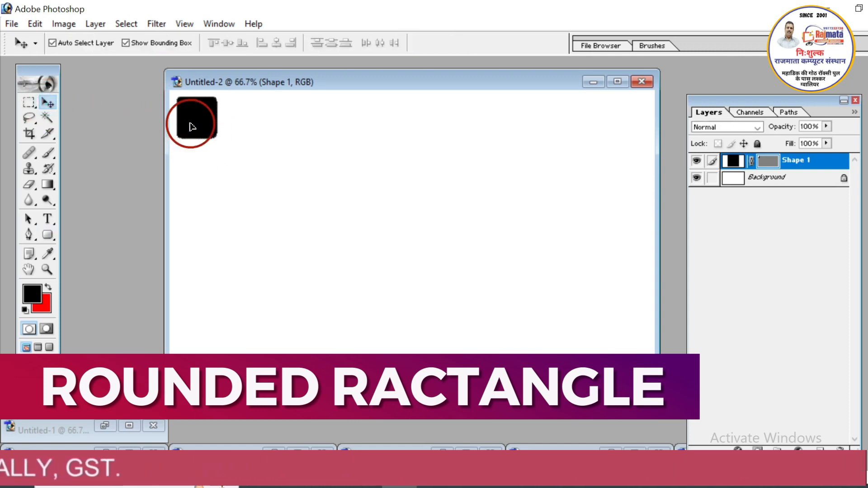
pyautogui.moveTo(191, 126); pyautogui.dragTo(195, 217)
pyautogui.moveTo(195, 217); pyautogui.dragTo(196, 258)
pyautogui.moveTo(195, 257); pyautogui.dragTo(195, 352)
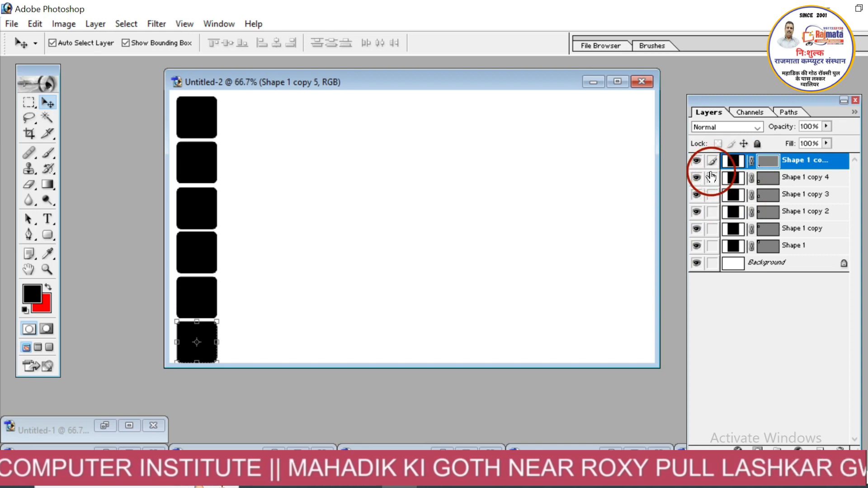
pyautogui.moveTo(710, 177); pyautogui.dragTo(711, 244)
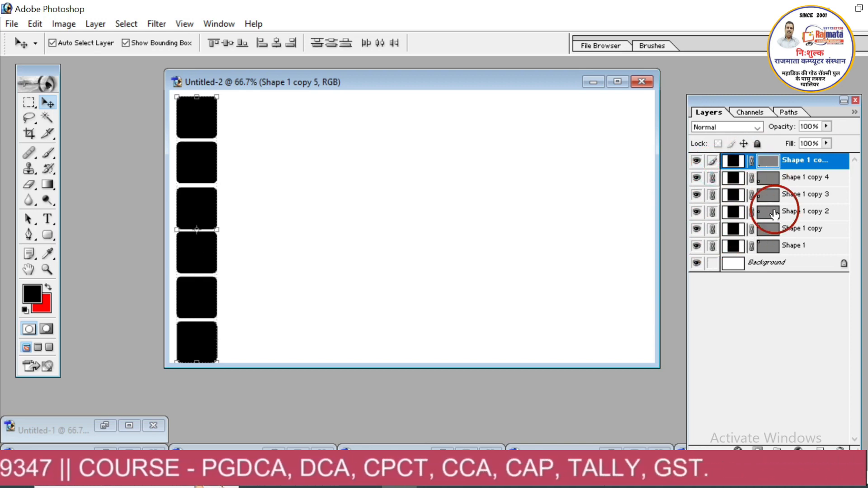
pyautogui.hotkey('ctrl', 'e')
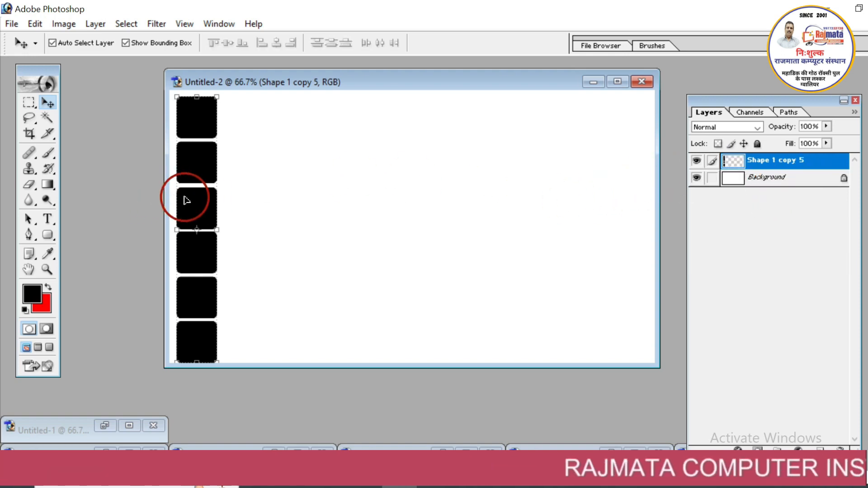
# Step: Duplicate the column of squares beside the original and nudge the copy left until the gap matches the vertical spacing
pyautogui.moveTo(187, 201); pyautogui.dragTo(236, 200)
pyautogui.press('Left')
pyautogui.press('Left')
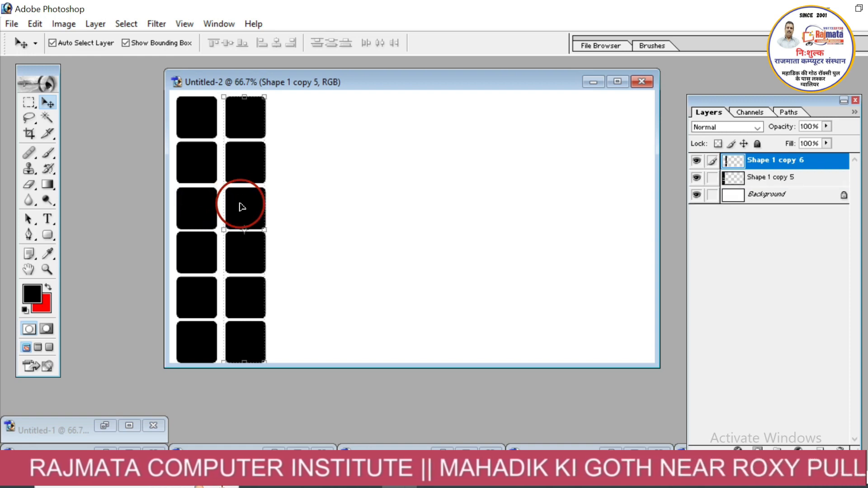
pyautogui.press('Left')
pyautogui.press('Left')
pyautogui.press('Left')
pyautogui.press('Left')
pyautogui.press('Left')
pyautogui.press('Left')
pyautogui.press('Left')
pyautogui.press('Left')
pyautogui.press('Left')
pyautogui.press('Left')
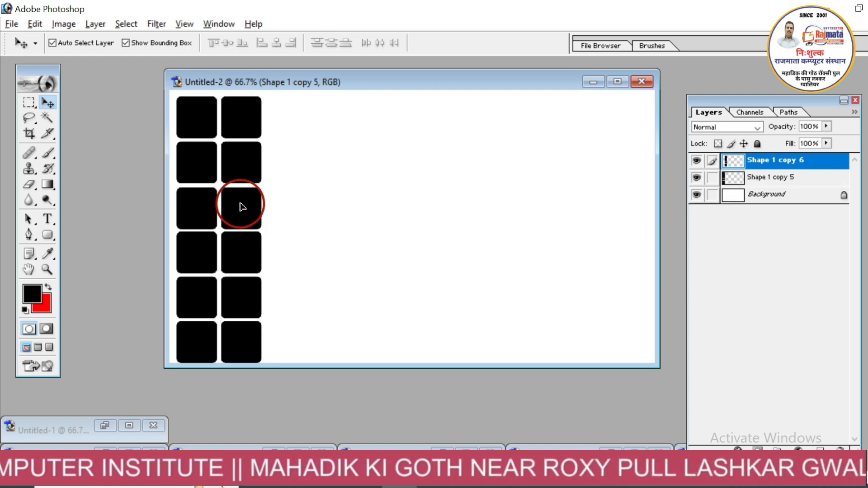
# Step: Add two more copies of the column to make four columns and merge the four column layers
pyautogui.moveTo(241, 207); pyautogui.dragTo(330, 215)
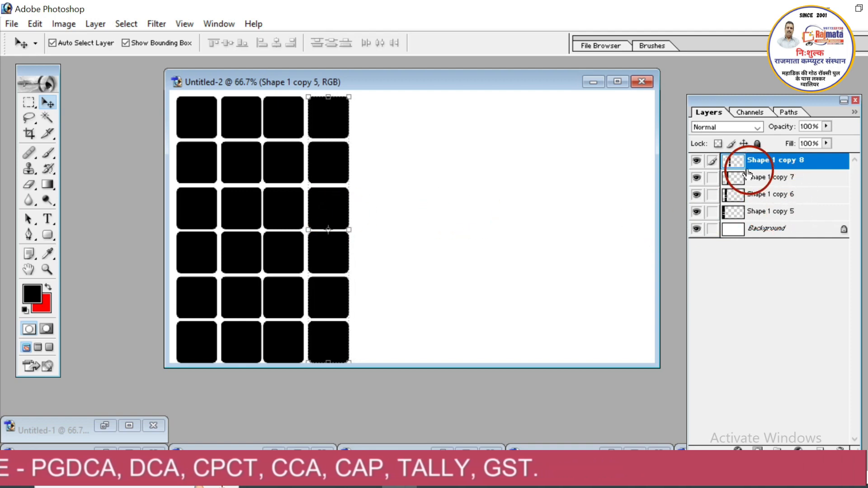
pyautogui.moveTo(719, 177); pyautogui.dragTo(719, 207)
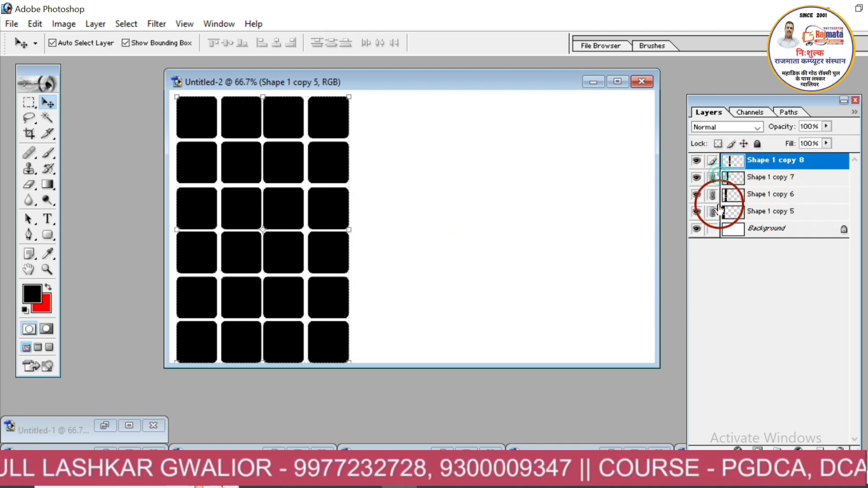
pyautogui.hotkey('ctrl', 'e')
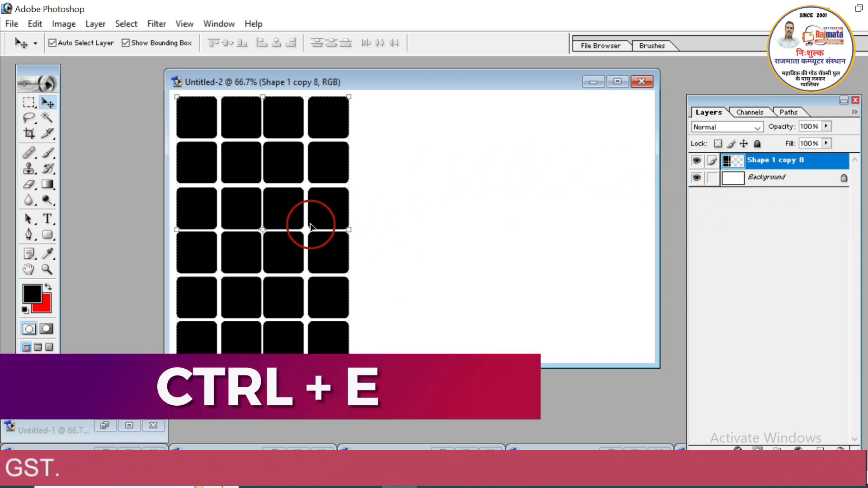
# Step: Duplicate the four-column block twice to fill the canvas width and merge the three block layers
pyautogui.moveTo(317, 225); pyautogui.dragTo(588, 221)
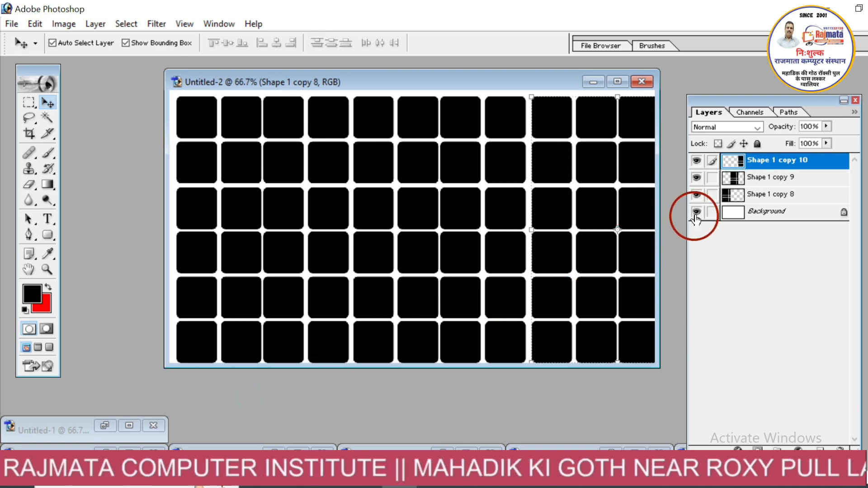
pyautogui.click(712, 178)
pyautogui.click(712, 195)
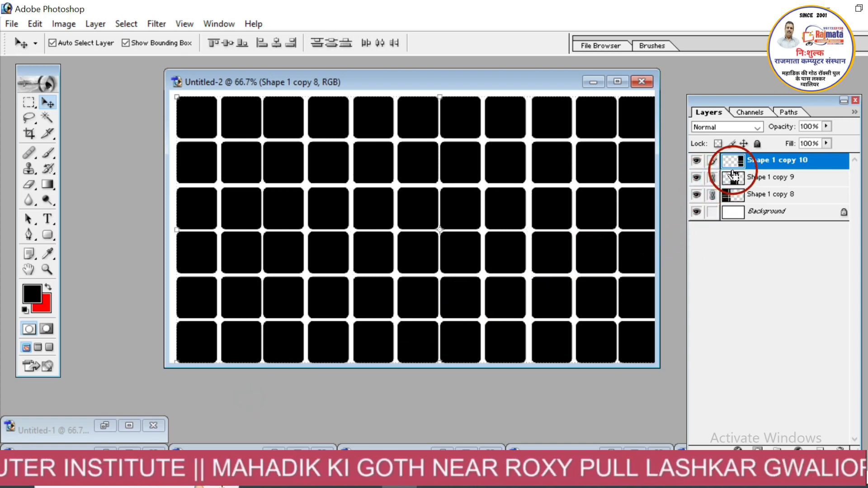
pyautogui.hotkey('ctrl', 'e')
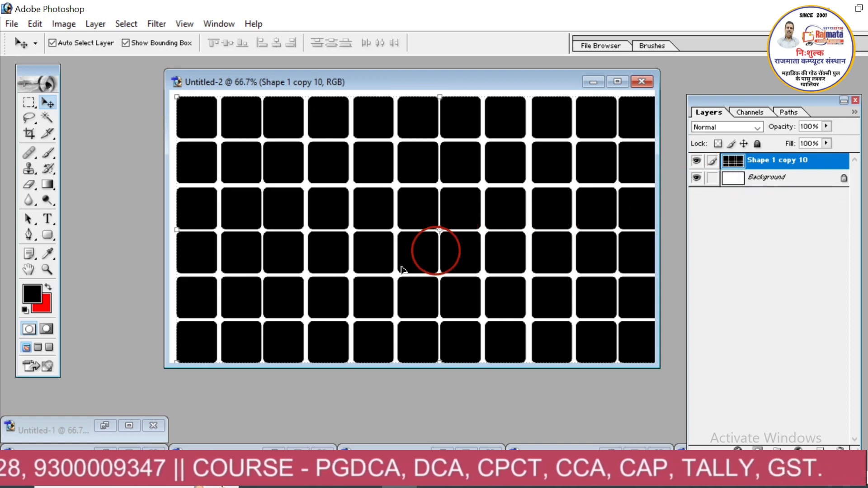
# Step: Copy the classroom picture of the woman at the computer into the squares document and minimize the other open images
pyautogui.click(97, 422)
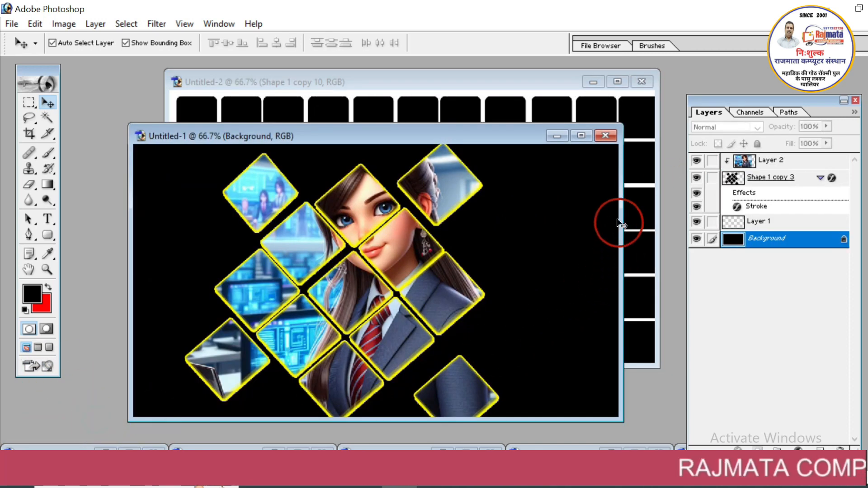
pyautogui.click(564, 138)
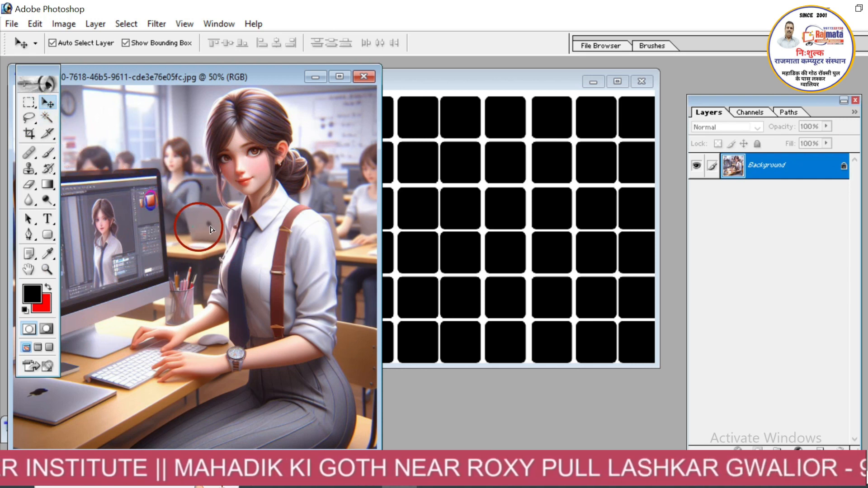
pyautogui.moveTo(210, 229); pyautogui.dragTo(431, 208)
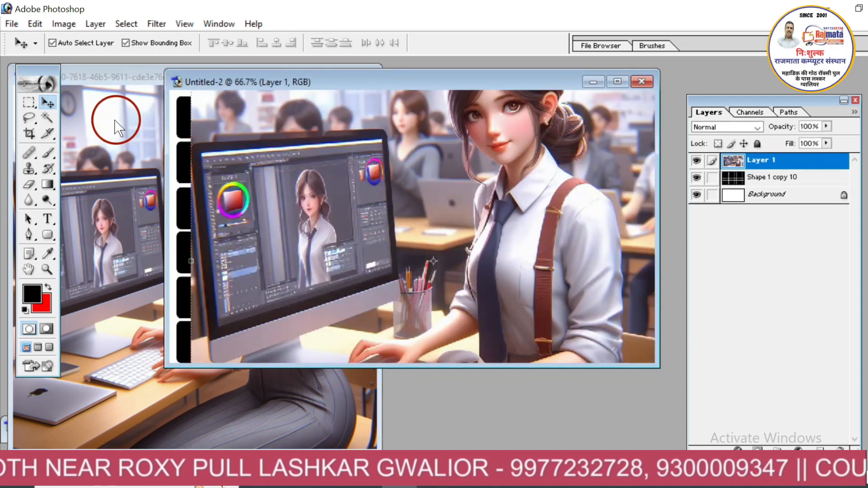
pyautogui.click(116, 128)
pyautogui.click(353, 77)
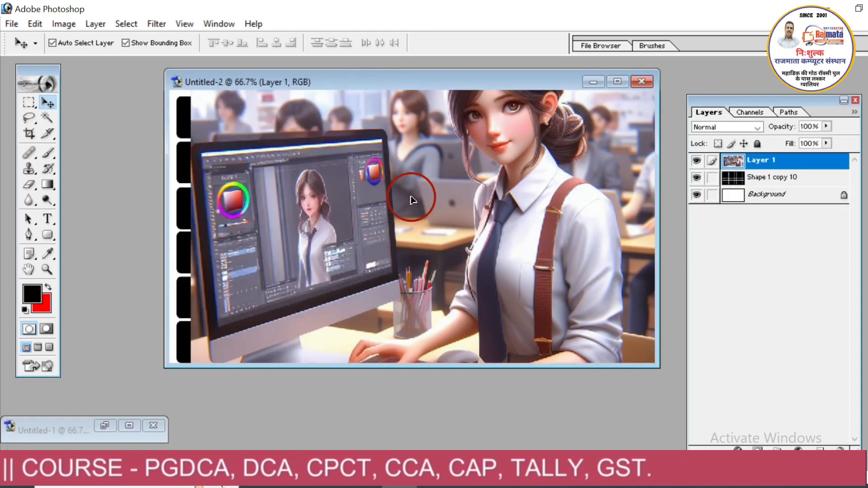
# Step: Scale the classroom picture to about 98.8% width and 81.4% height, position it over the grid, and clip it to the merged squares layer
pyautogui.moveTo(413, 199); pyautogui.dragTo(370, 201)
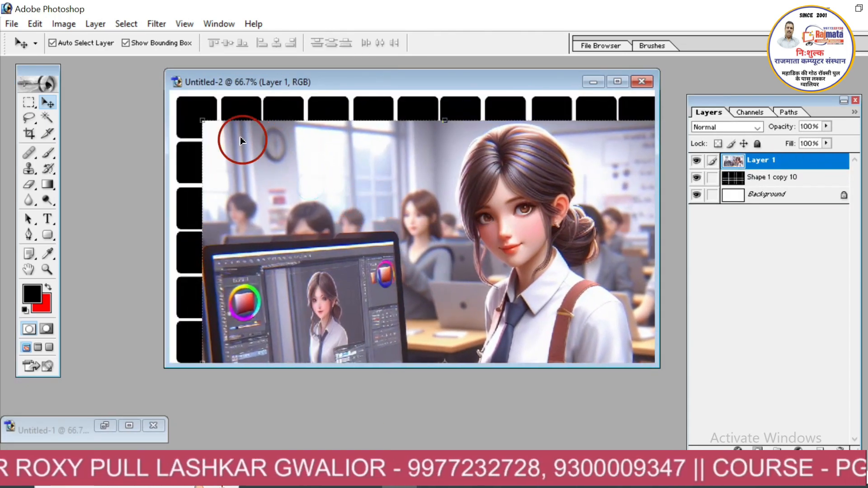
pyautogui.hotkey('ctrl', 't')
pyautogui.moveTo(202, 119); pyautogui.dragTo(374, 229)
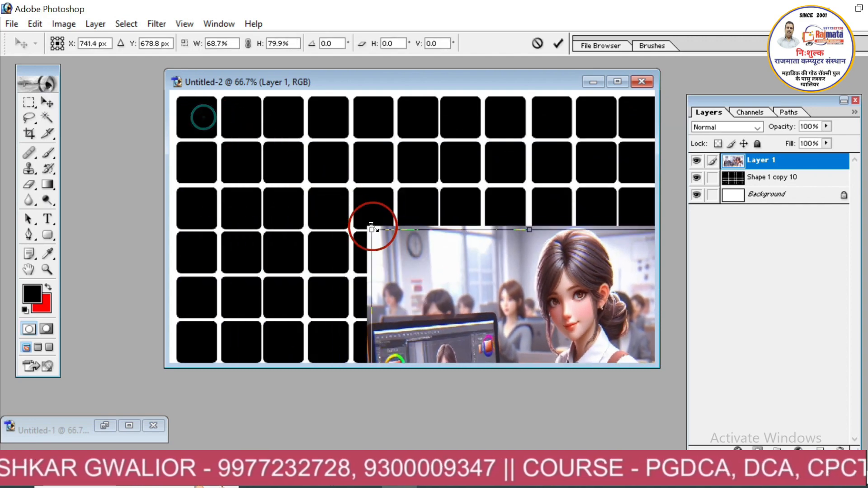
pyautogui.moveTo(471, 287); pyautogui.dragTo(276, 155)
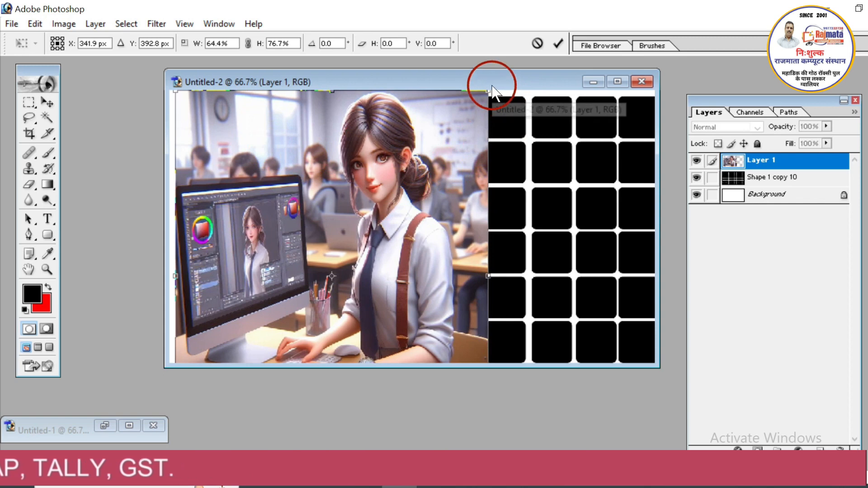
pyautogui.moveTo(488, 91); pyautogui.dragTo(655, 69)
pyautogui.moveTo(534, 222); pyautogui.dragTo(535, 244)
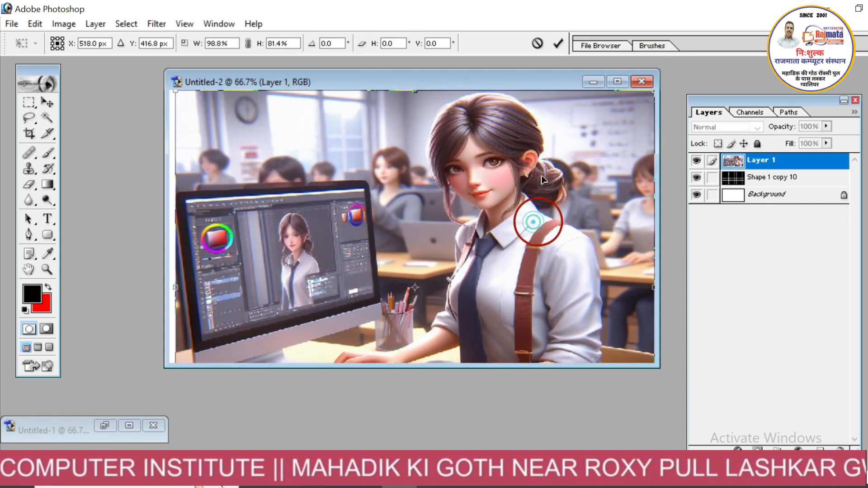
pyautogui.click(559, 44)
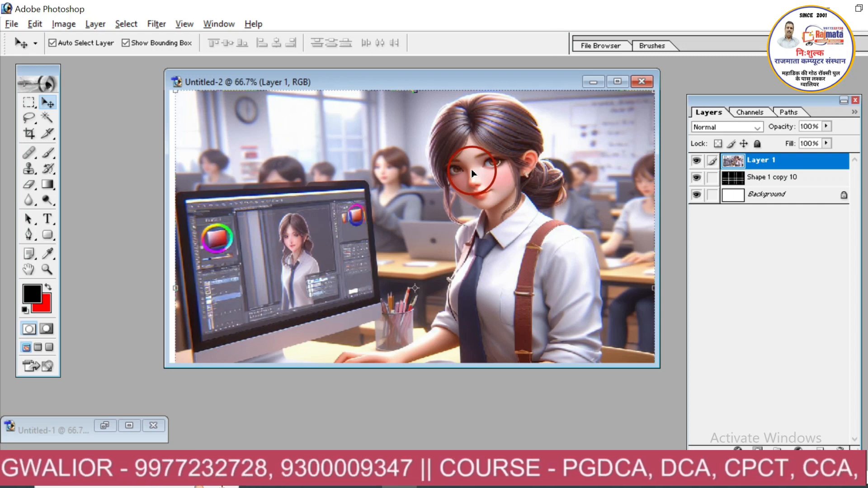
pyautogui.hotkey('ctrl', 'alt', 'g')
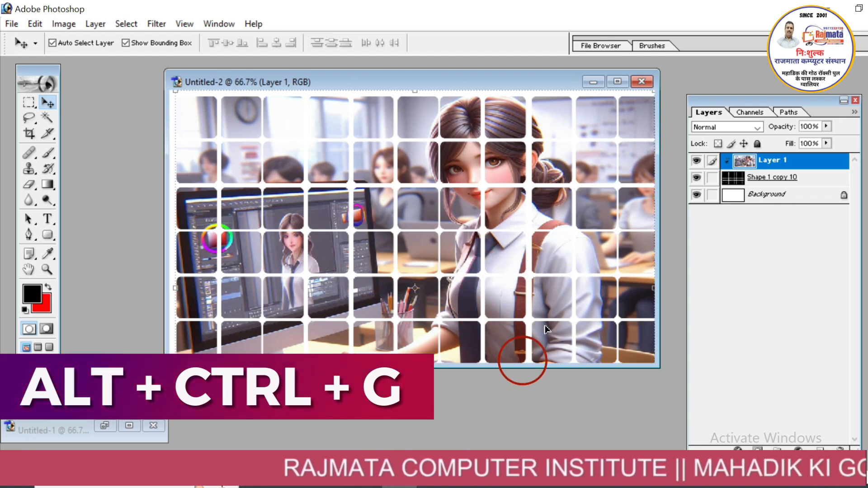
# Step: Apply Drop Shadow, Inner Shadow, Outer Glow, Inner Glow, and Bevel and Emboss styles to the merged squares layer
pyautogui.click(775, 179)
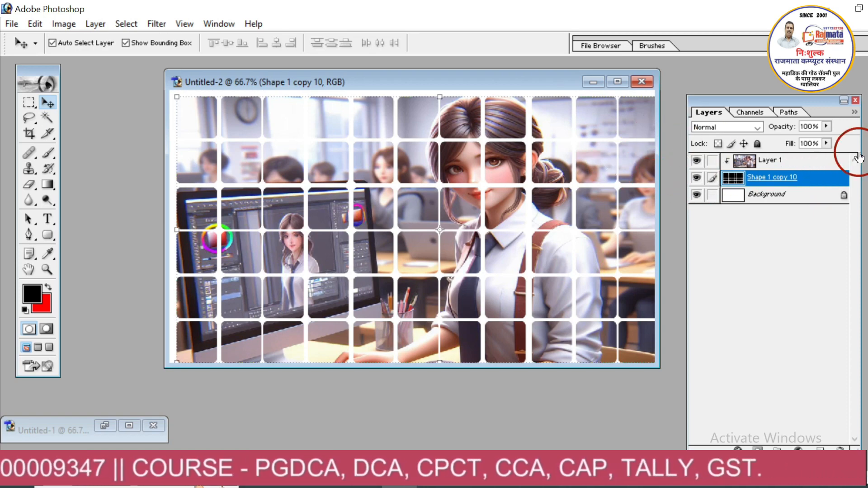
pyautogui.doubleClick(836, 179)
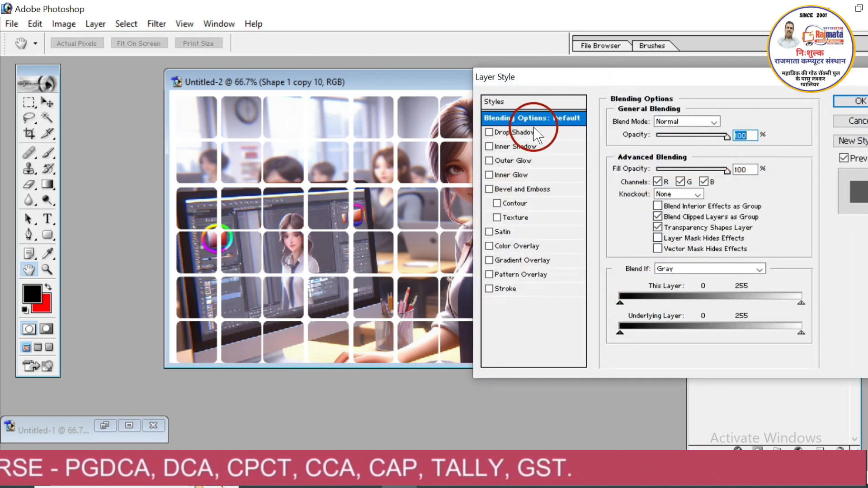
pyautogui.click(533, 132)
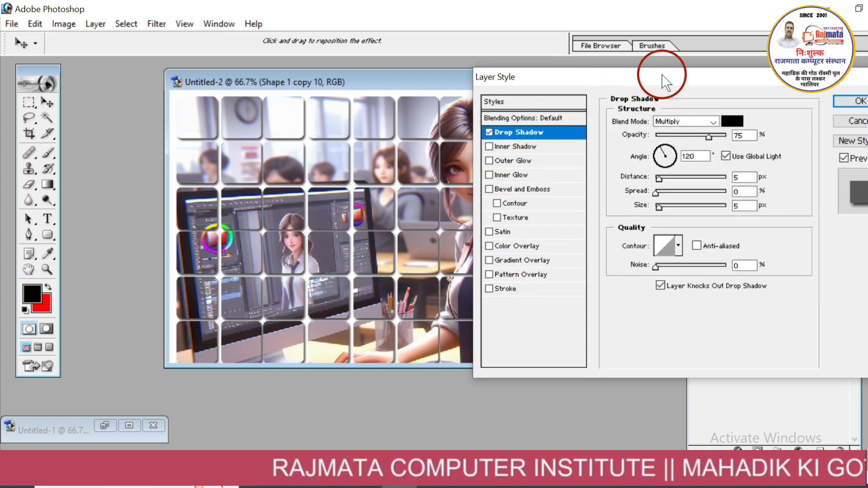
pyautogui.moveTo(662, 75); pyautogui.dragTo(672, 107)
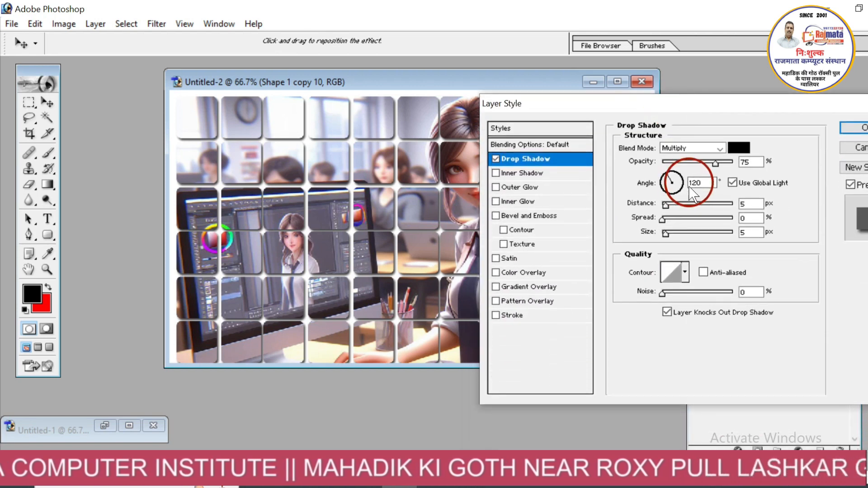
pyautogui.click(510, 175)
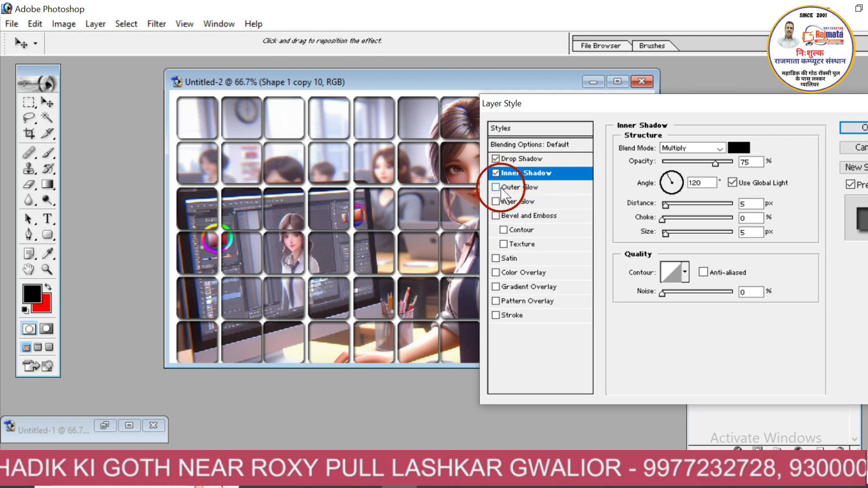
pyautogui.click(498, 187)
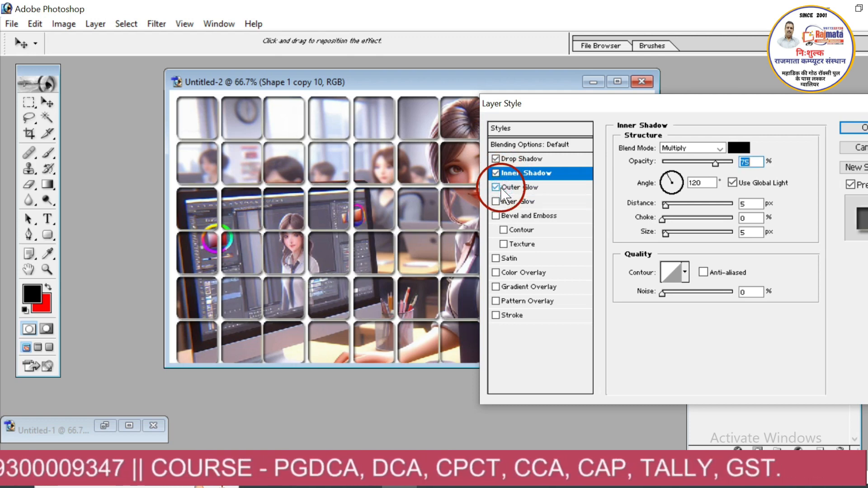
pyautogui.click(503, 206)
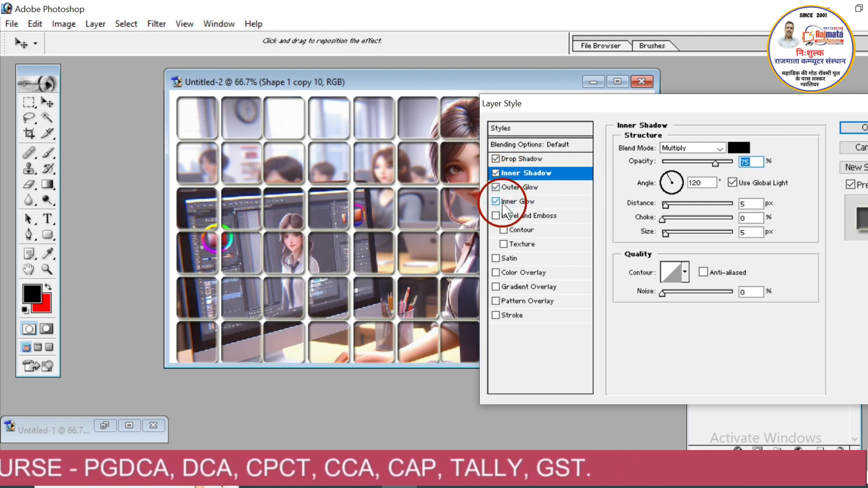
pyautogui.click(502, 214)
pyautogui.press('Return')
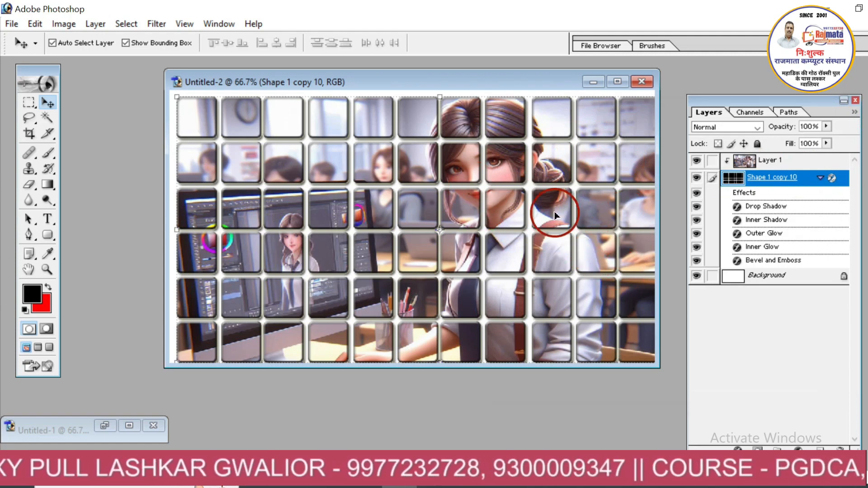
pyautogui.moveTo(47, 235); pyautogui.dragTo(100, 257)
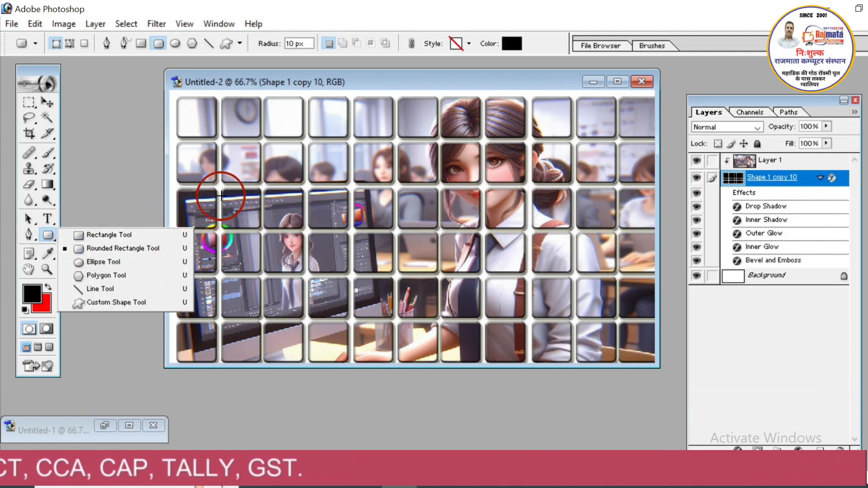
pyautogui.click(232, 185)
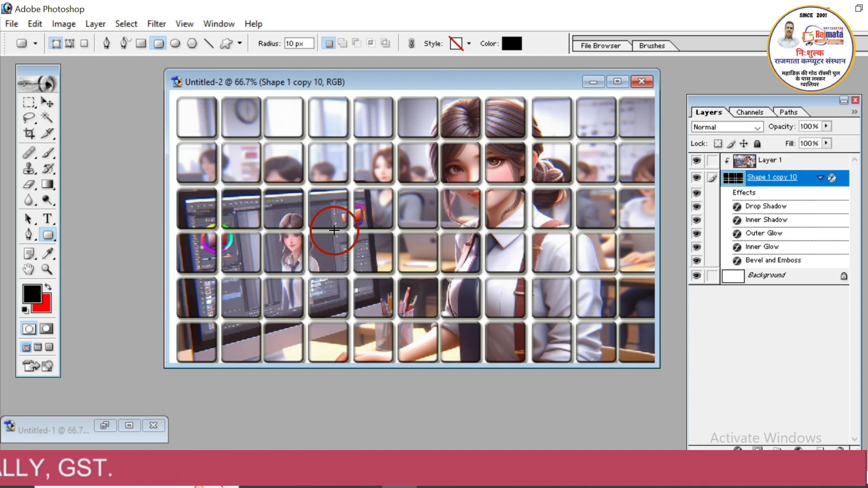
# Step: Save the collage on the Desktop as Untitled-2 in Photoshop PSD format and close the document
pyautogui.hotkey('ctrl', 's')
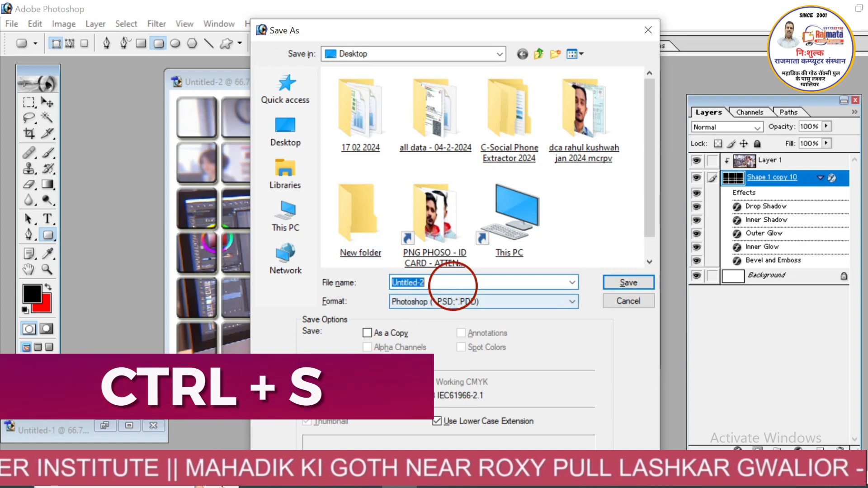
pyautogui.click(455, 302)
pyautogui.click(451, 301)
pyautogui.click(628, 282)
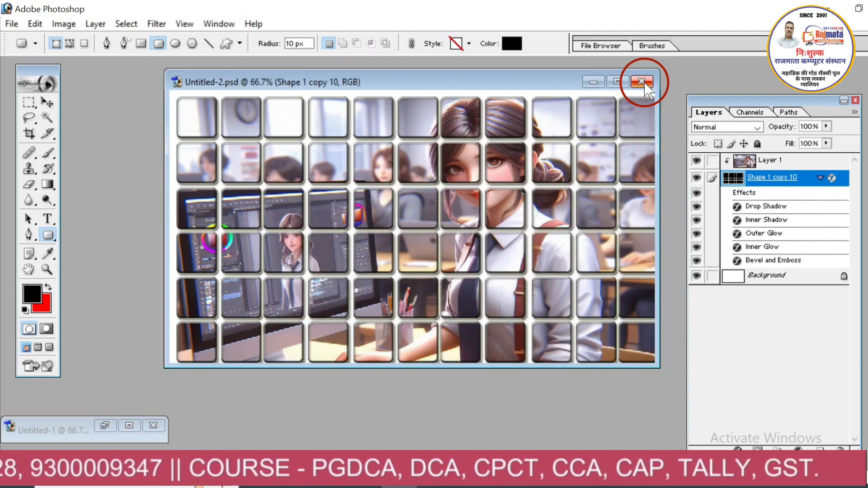
pyautogui.click(641, 81)
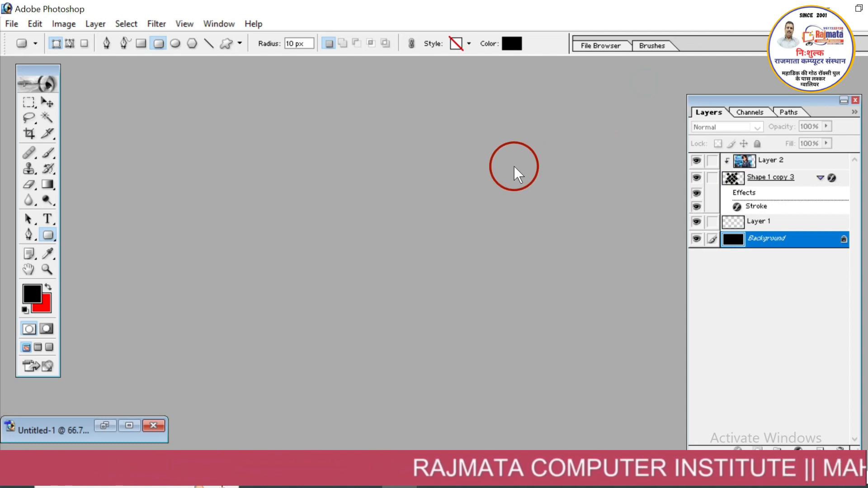
# Step: Create a new blank document with the default settings and move its window clear of the toolbox
pyautogui.hotkey('ctrl', 'n')
pyautogui.press('Return')
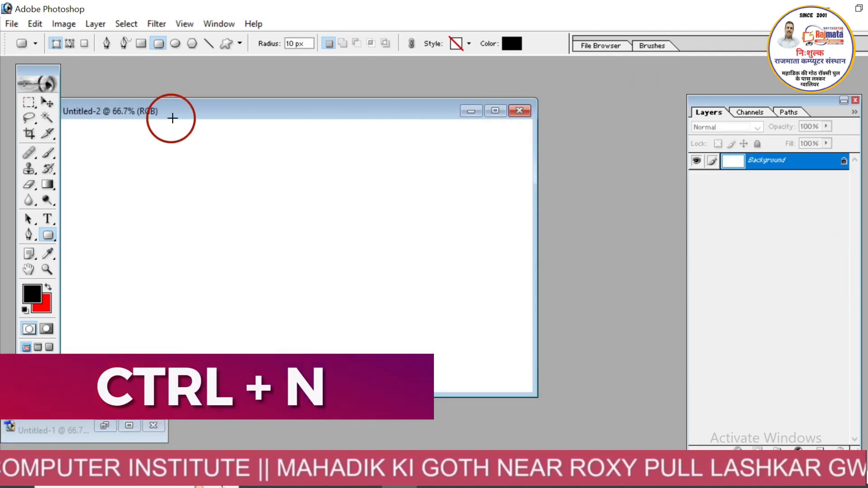
pyautogui.moveTo(176, 115); pyautogui.dragTo(257, 100)
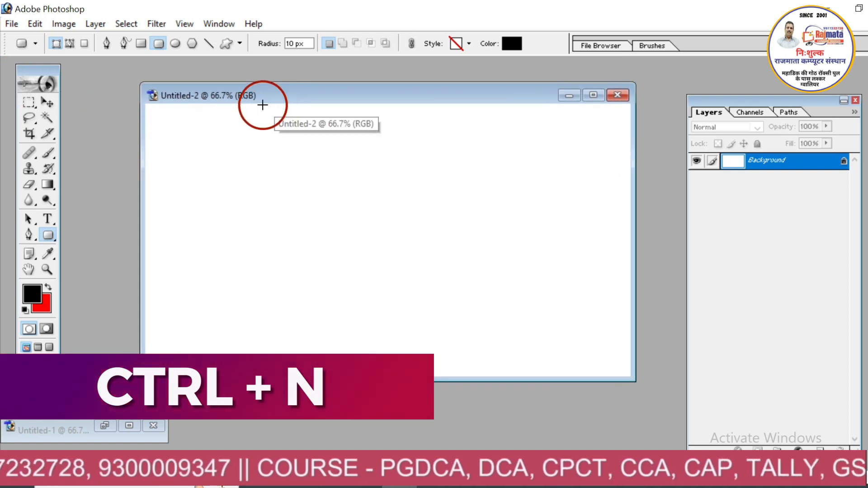
# Step: Try out a large black five-sided polygon shape, reposition it on the canvas, and remove it
pyautogui.click(48, 235)
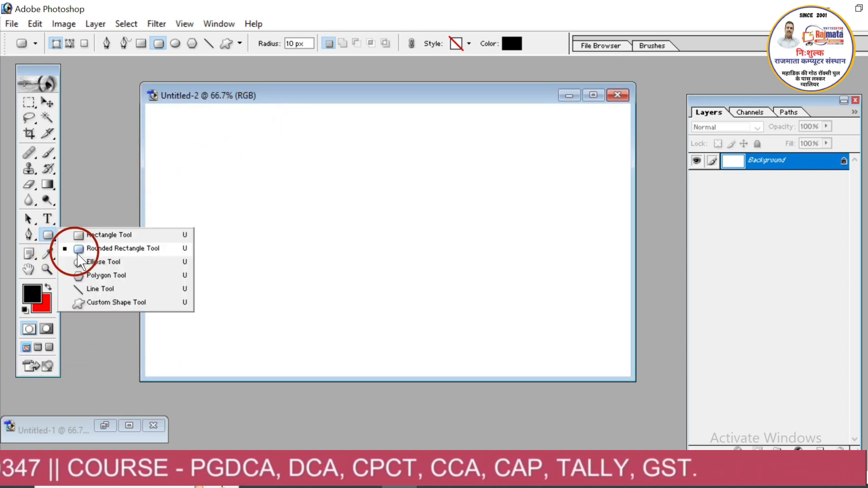
pyautogui.click(104, 277)
pyautogui.moveTo(163, 155); pyautogui.dragTo(261, 264)
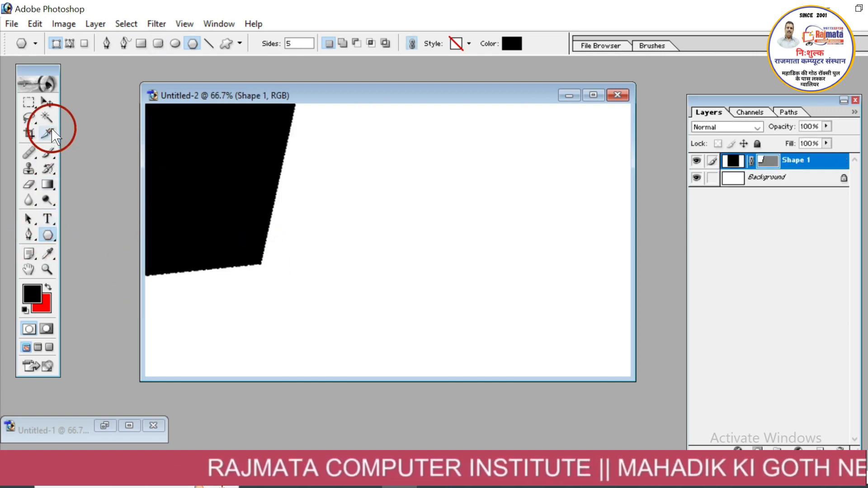
pyautogui.click(48, 103)
pyautogui.moveTo(278, 188); pyautogui.dragTo(459, 294)
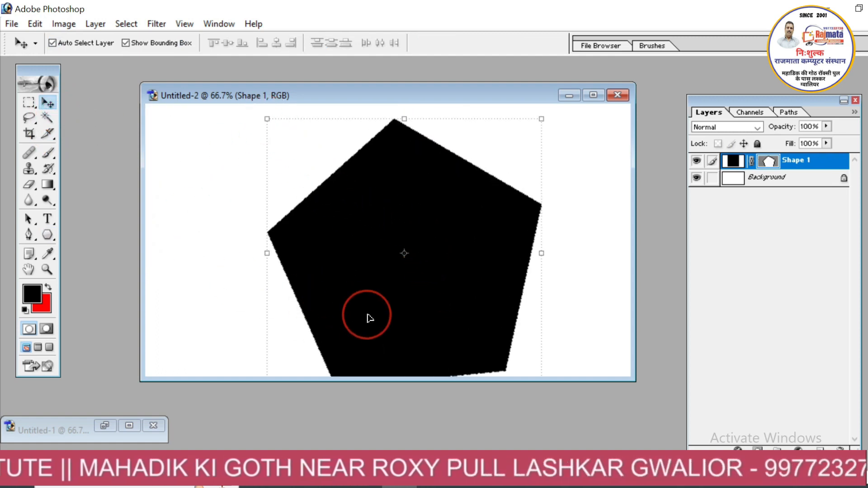
pyautogui.moveTo(367, 318); pyautogui.dragTo(297, 271)
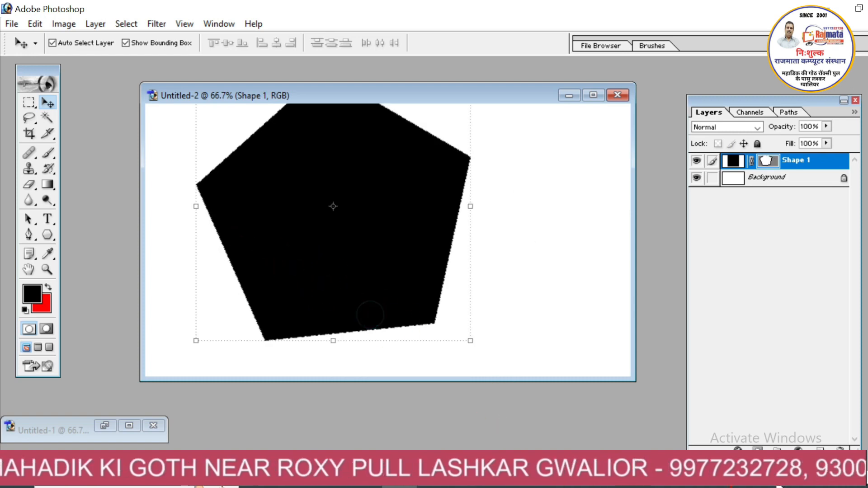
pyautogui.click(849, 438)
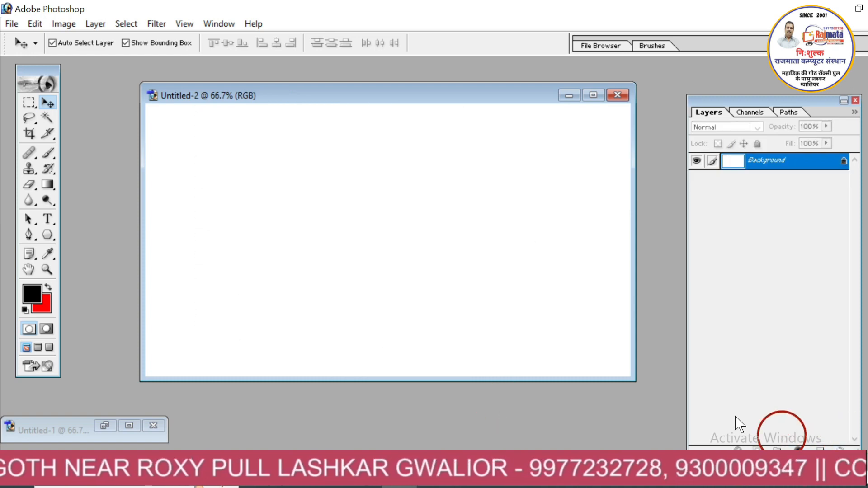
# Step: Add two new empty layers above the background
pyautogui.click(813, 449)
pyautogui.click(813, 449)
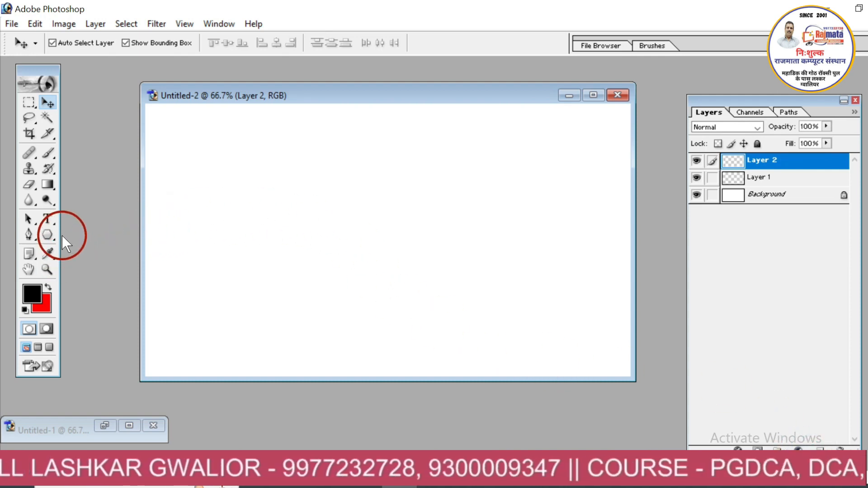
# Step: Try a small black ellipse shape near the canvas's upper-left corner and undo it
pyautogui.click(48, 235)
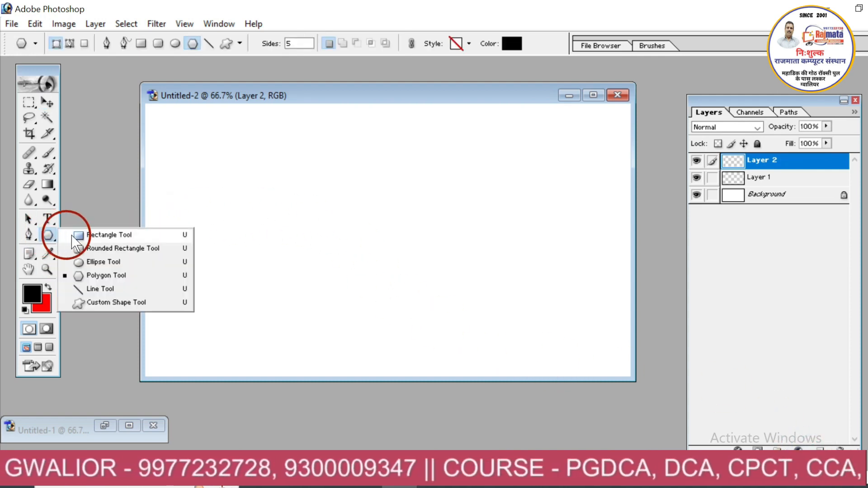
pyautogui.click(108, 263)
pyautogui.moveTo(183, 156); pyautogui.dragTo(208, 185)
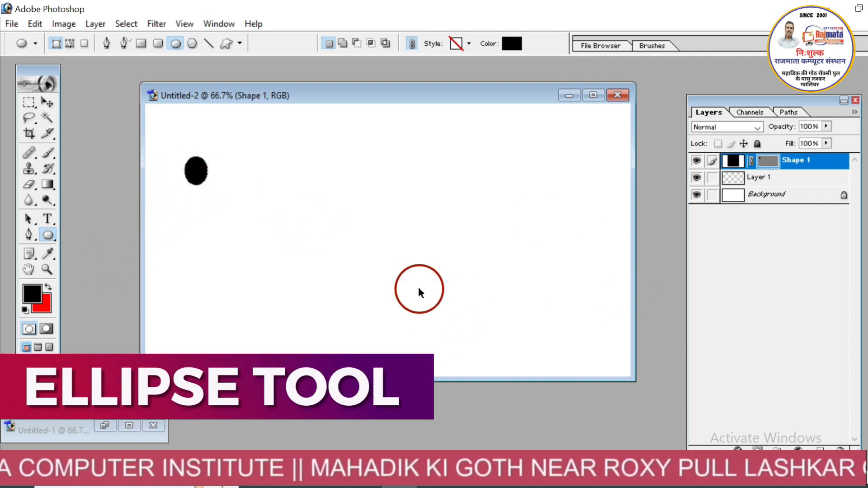
pyautogui.hotkey('ctrl', 'z')
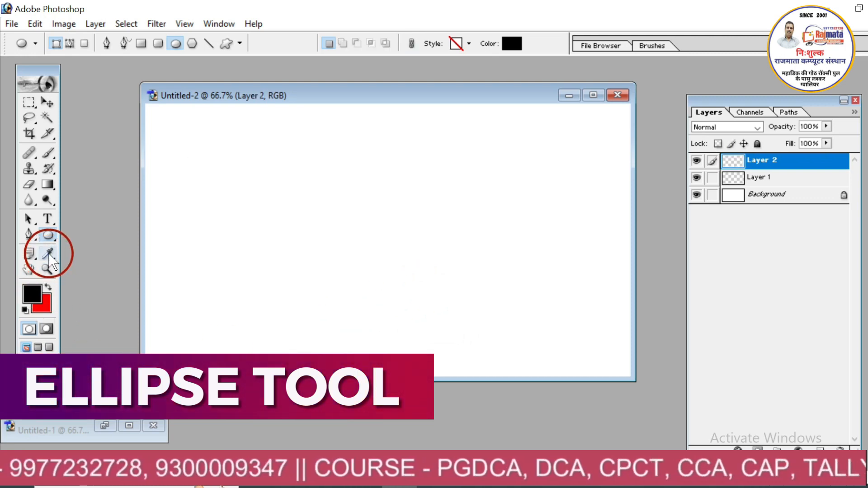
# Step: Draw a black heart with the Custom Shape tool near the canvas's upper-left corner
pyautogui.click(48, 235)
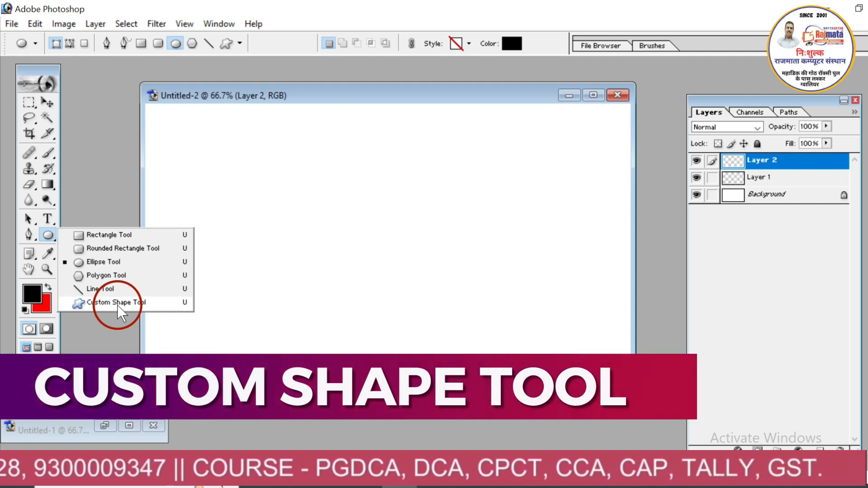
pyautogui.click(117, 304)
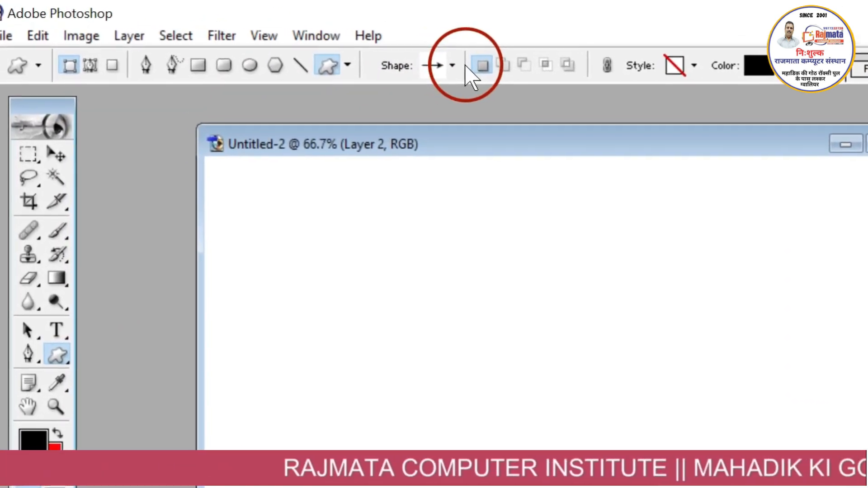
pyautogui.click(452, 65)
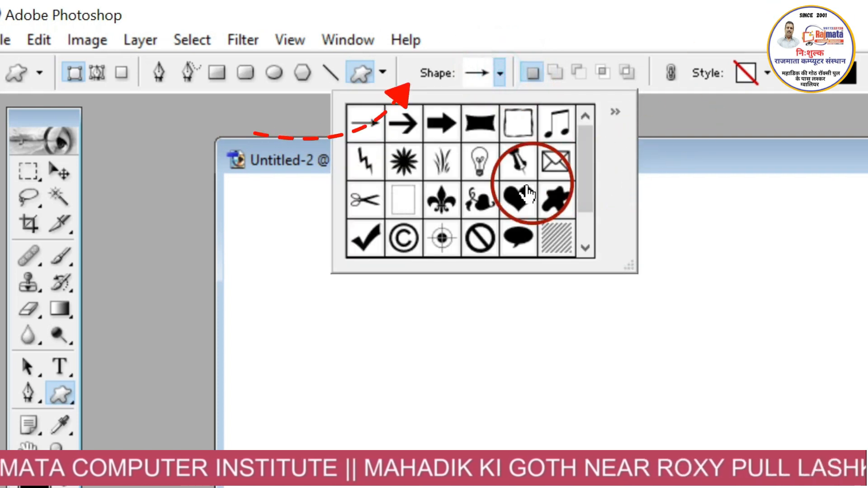
pyautogui.click(520, 196)
pyautogui.click(289, 232)
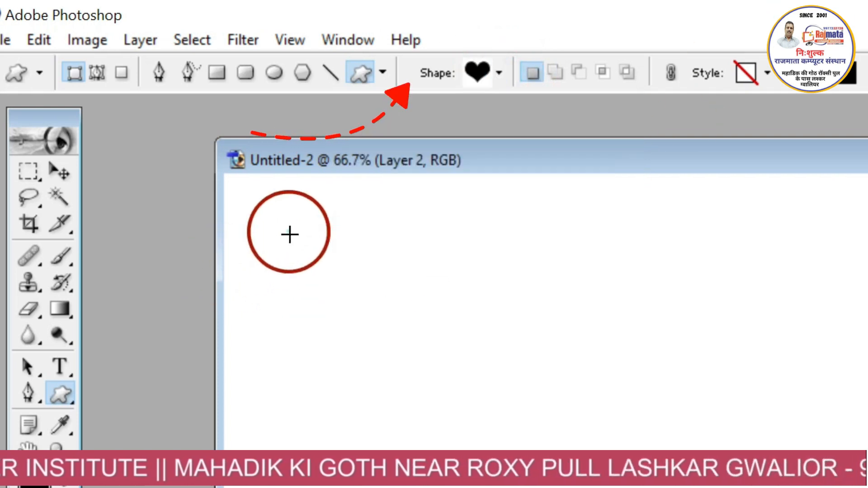
pyautogui.moveTo(288, 232); pyautogui.dragTo(385, 310)
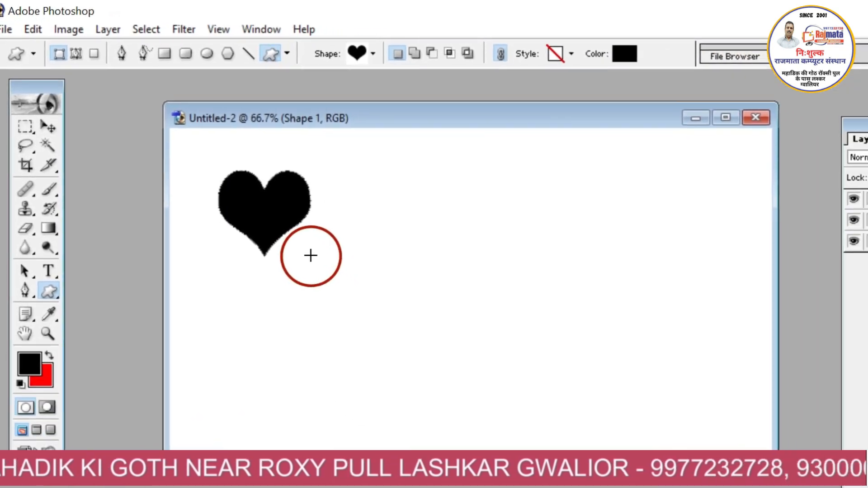
# Step: Try the red-and-yellow glowing gradient style preset on the heart and undo it
pyautogui.click(572, 54)
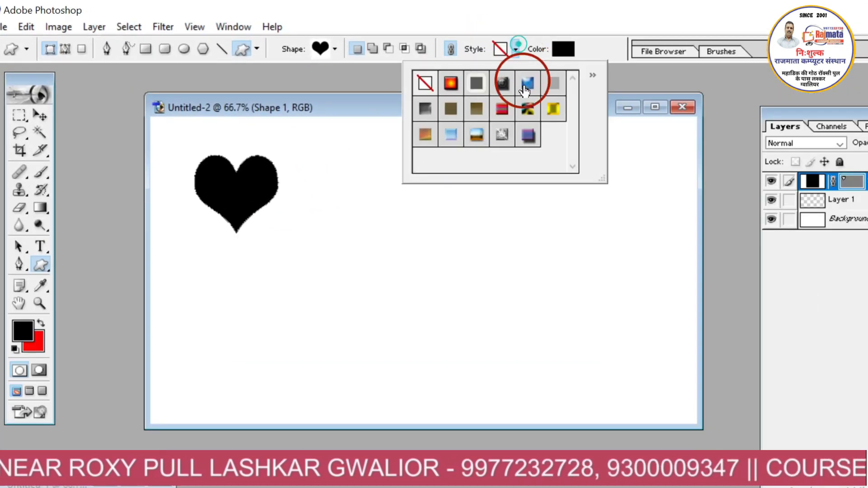
pyautogui.click(459, 90)
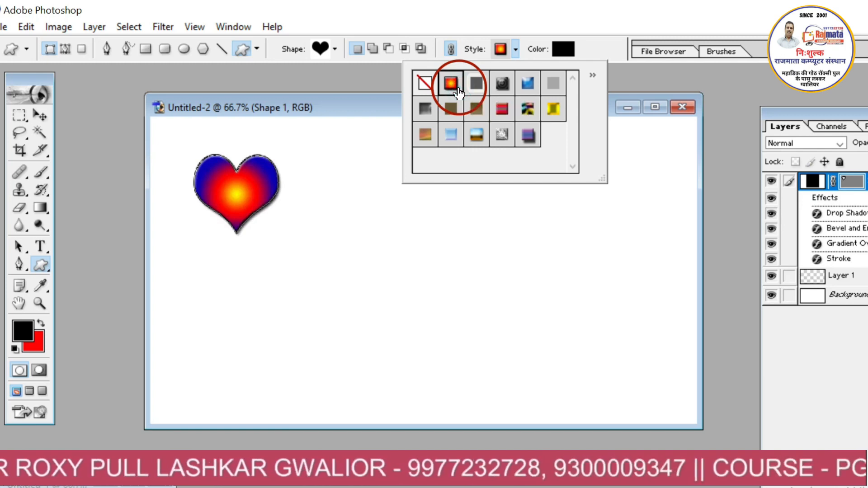
pyautogui.hotkey('ctrl', 'z')
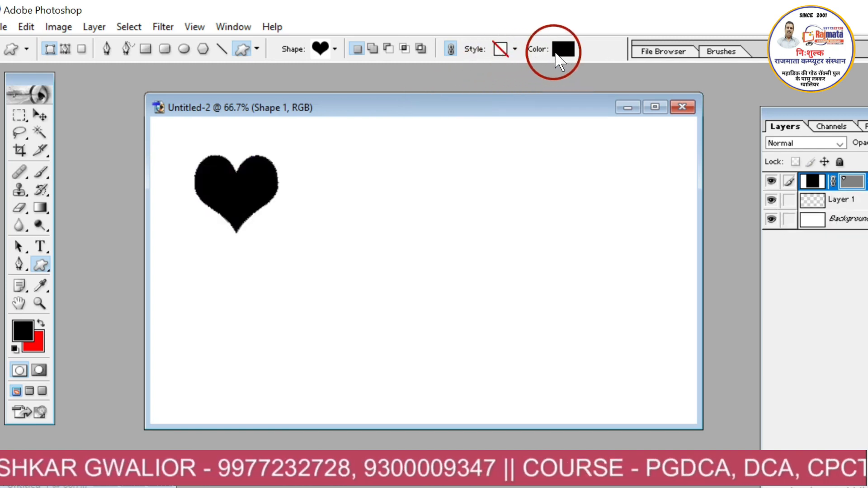
# Step: Recolor the heart shape to a near-black blue, 01090D
pyautogui.click(555, 54)
pyautogui.moveTo(458, 250); pyautogui.dragTo(315, 187)
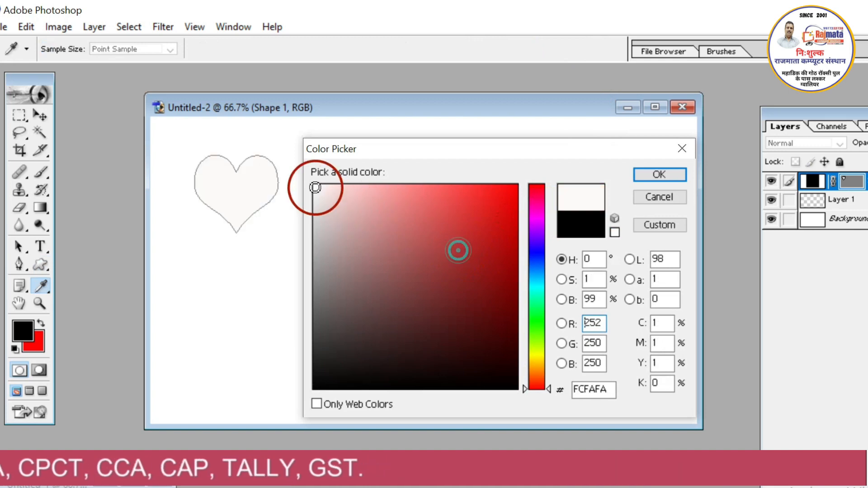
pyautogui.click(533, 356)
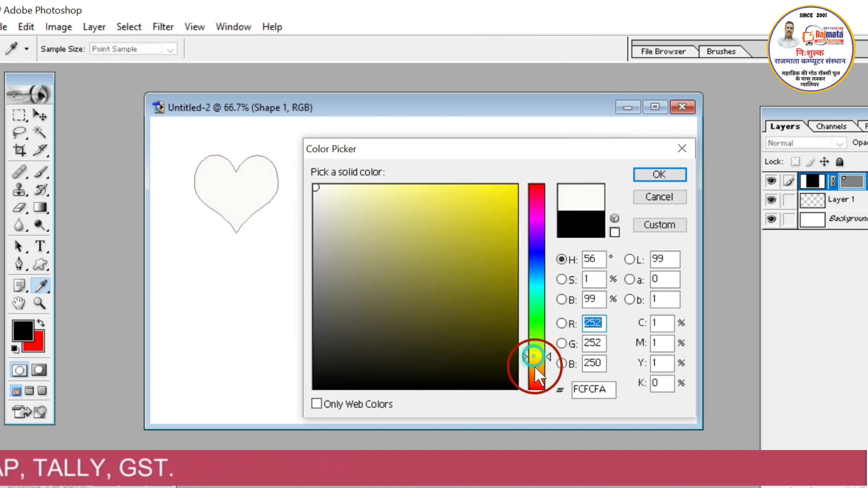
pyautogui.click(535, 368)
pyautogui.click(481, 212)
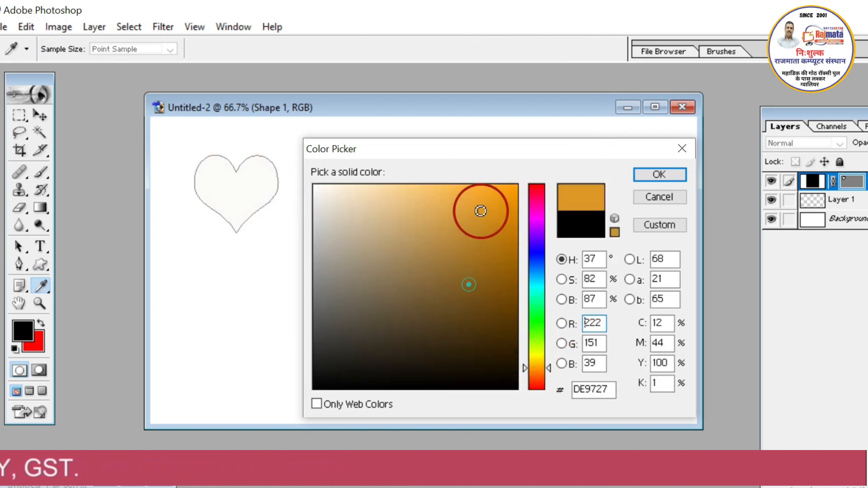
pyautogui.click(533, 276)
pyautogui.click(508, 379)
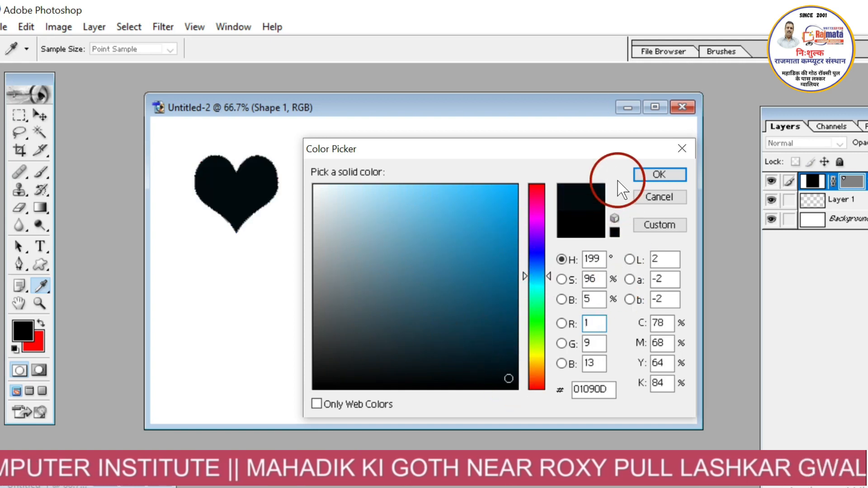
pyautogui.click(655, 175)
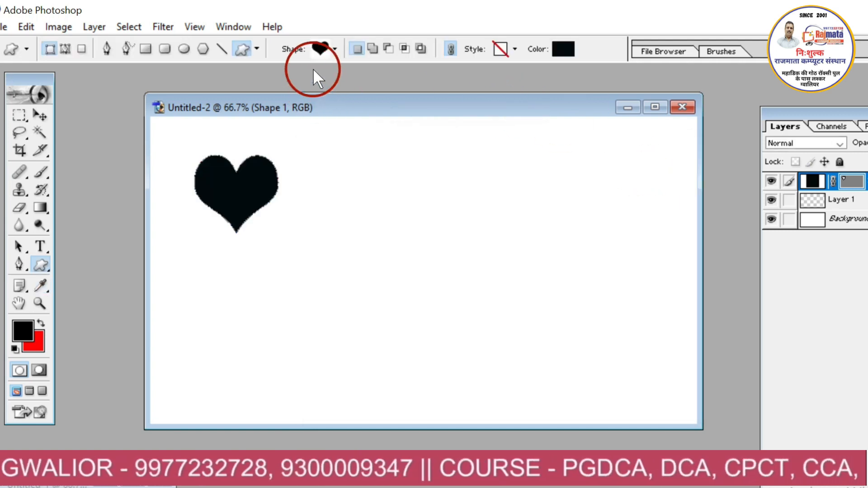
# Step: Draw a large ink-blot custom shape in the lower middle of the canvas, below the heart
pyautogui.click(336, 51)
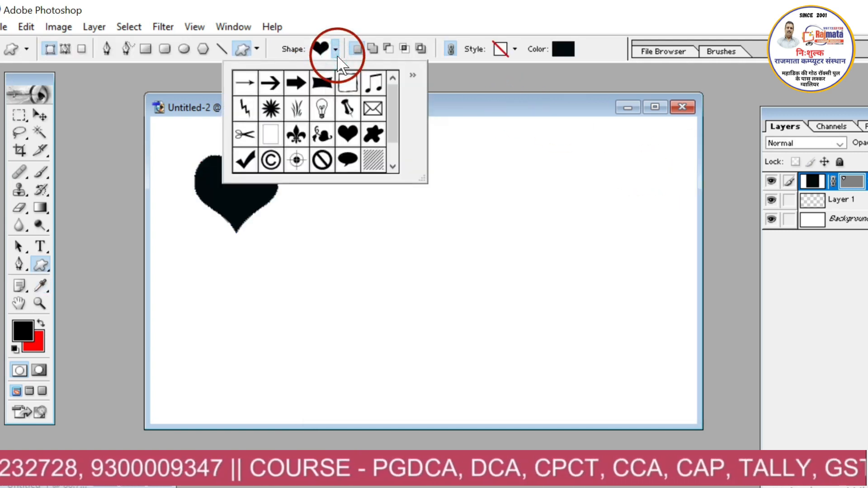
pyautogui.click(374, 134)
pyautogui.click(282, 279)
pyautogui.moveTo(261, 271); pyautogui.dragTo(446, 416)
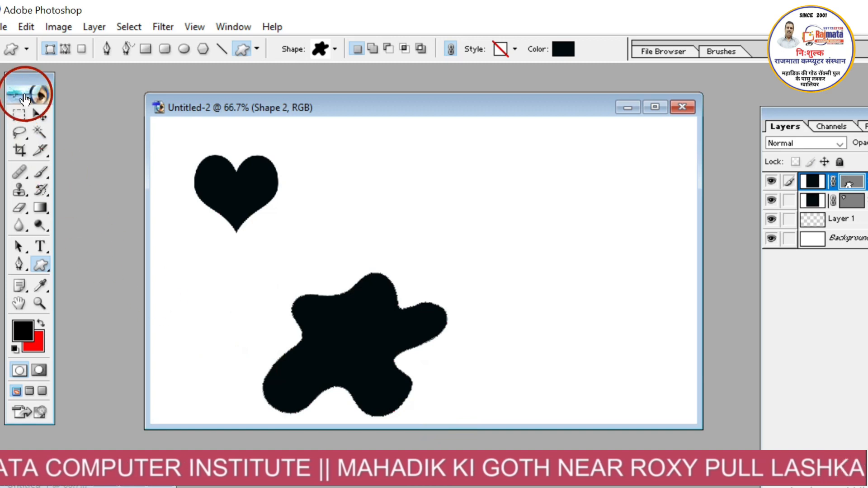
# Step: Move the blot shape up and to the left so it sits directly beneath the heart
pyautogui.moveTo(20, 115); pyautogui.dragTo(118, 153)
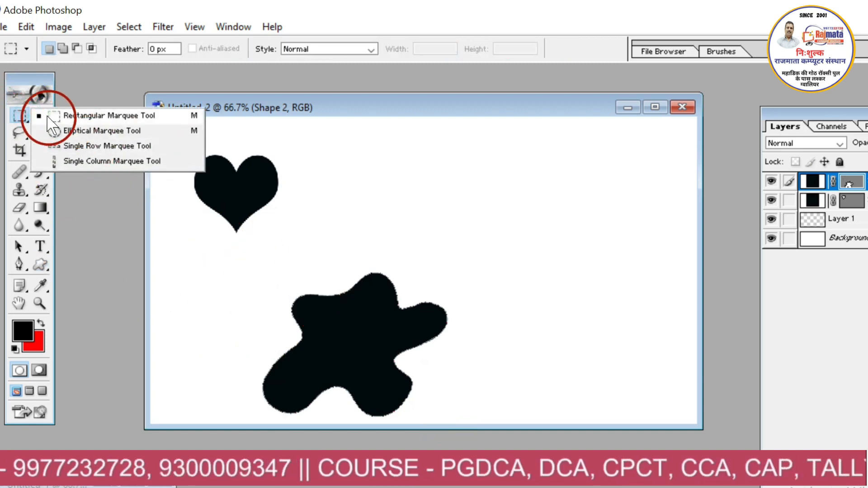
pyautogui.click(43, 116)
pyautogui.click(42, 113)
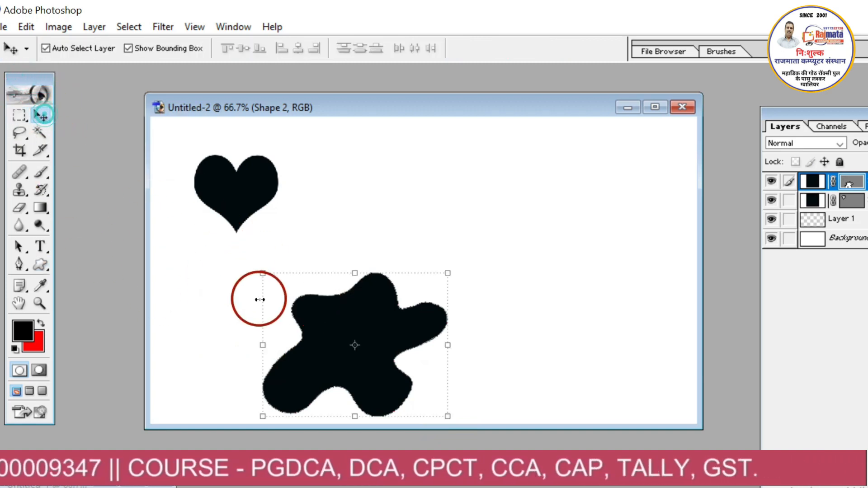
pyautogui.moveTo(316, 337); pyautogui.dragTo(227, 305)
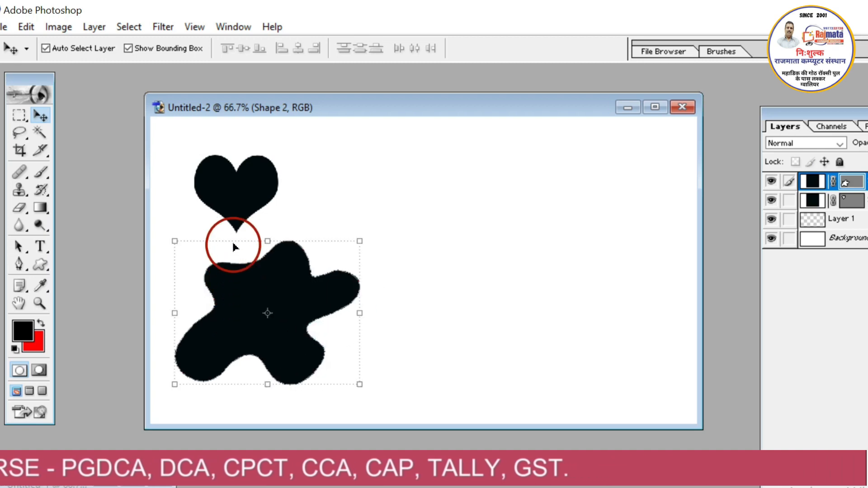
# Step: Enable Stroke, Drop Shadow, Inner Shadow and Outer Glow layer effects on the heart shape
pyautogui.click(233, 214)
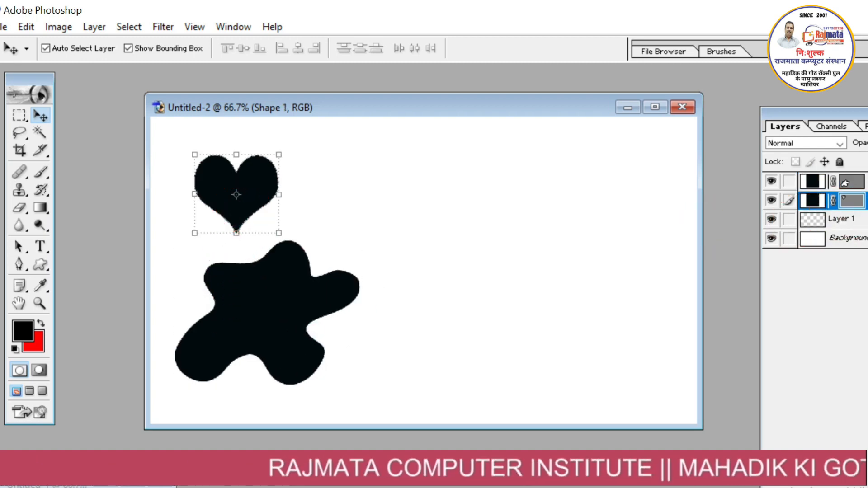
pyautogui.doubleClick(866, 201)
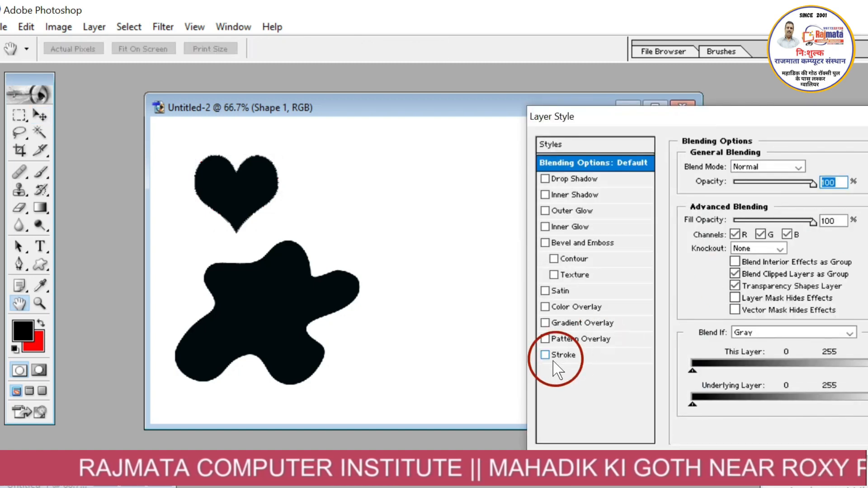
pyautogui.click(546, 355)
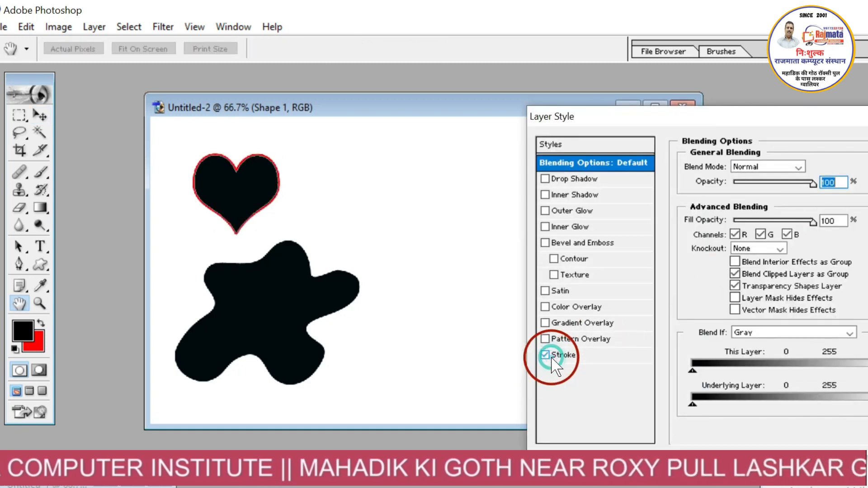
pyautogui.click(558, 181)
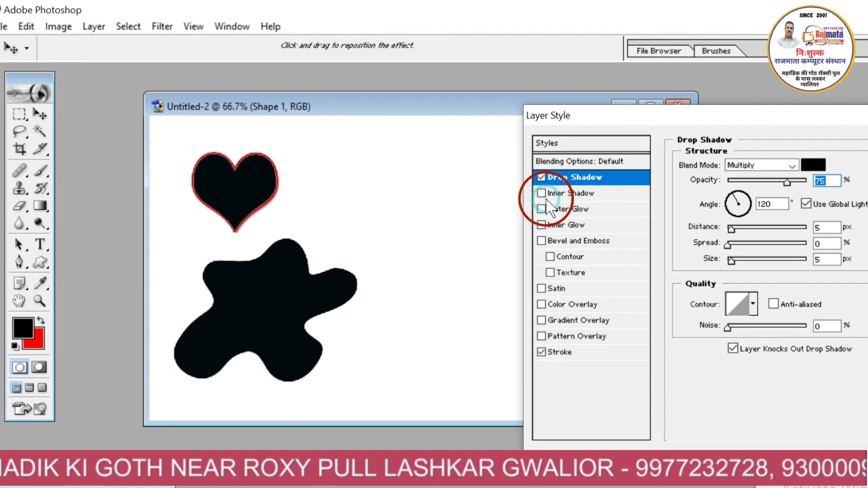
pyautogui.click(546, 196)
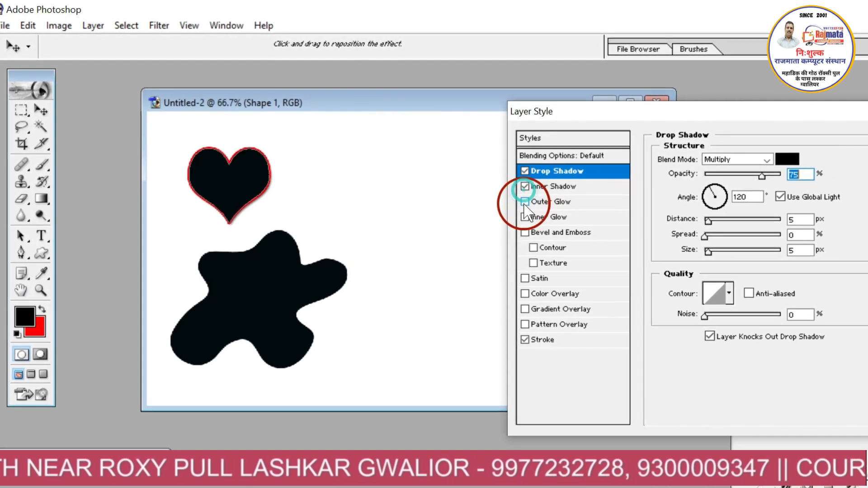
pyautogui.click(525, 202)
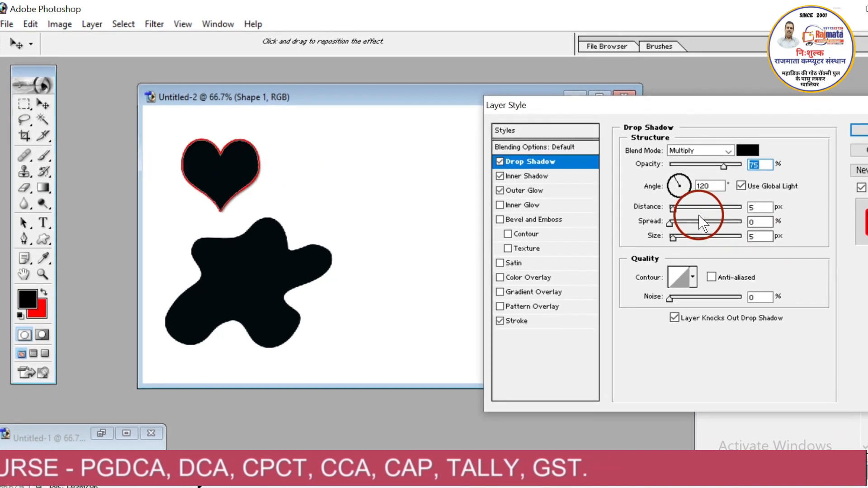
# Step: Try a drop shadow with 54% spread and 34 px distance on the heart
pyautogui.click(694, 225)
pyautogui.click(689, 215)
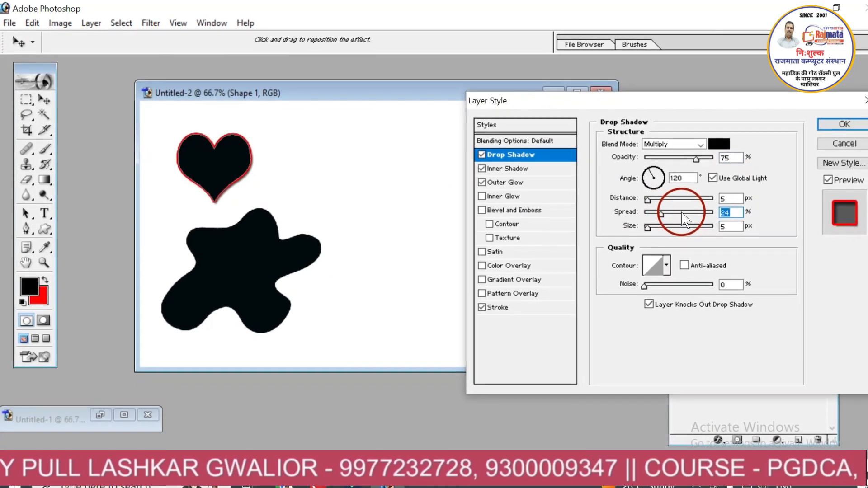
pyautogui.click(655, 195)
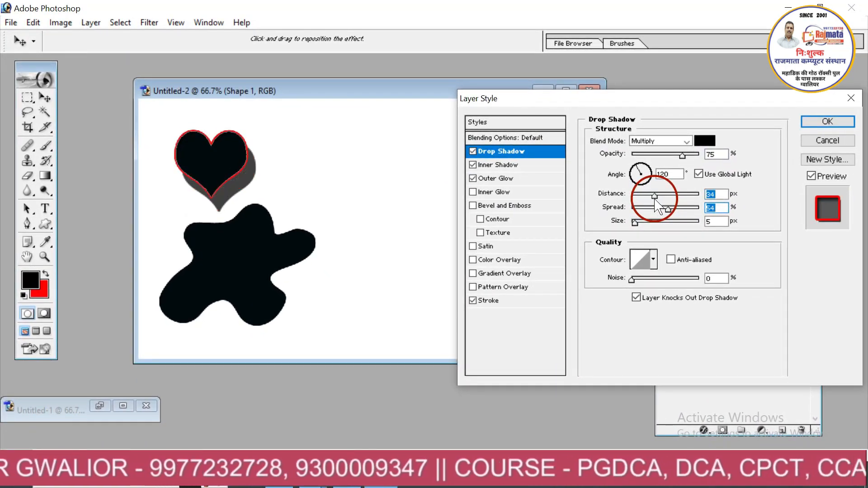
# Step: Set the heart's drop shadow color to golden yellow, D3B62E
pyautogui.click(695, 142)
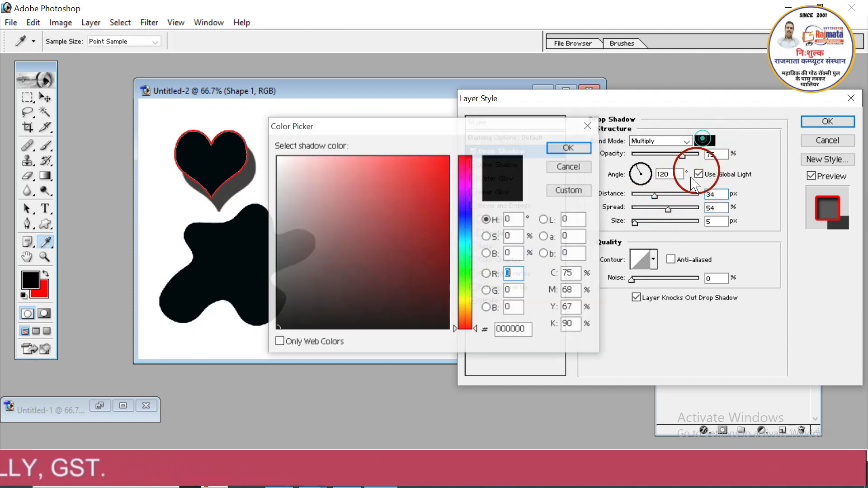
pyautogui.click(465, 308)
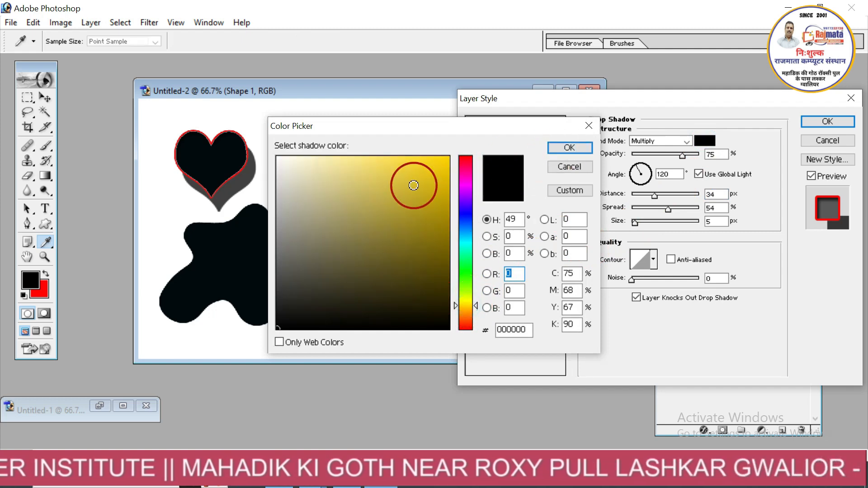
pyautogui.click(412, 185)
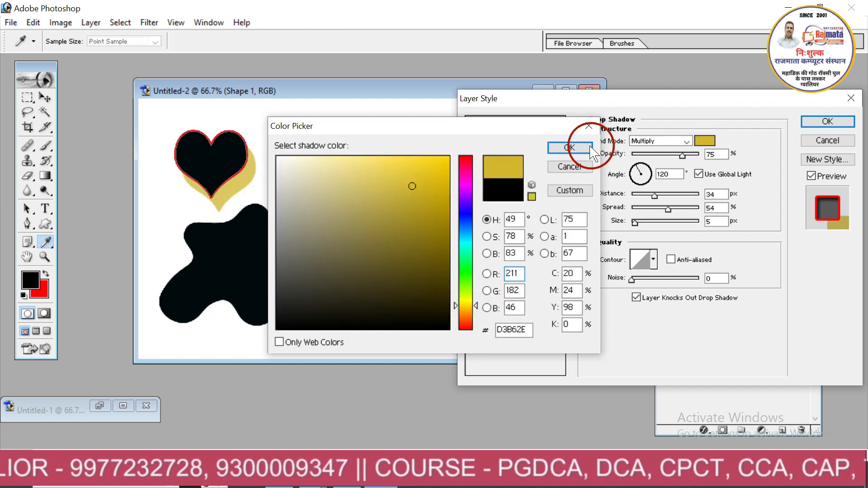
pyautogui.click(569, 148)
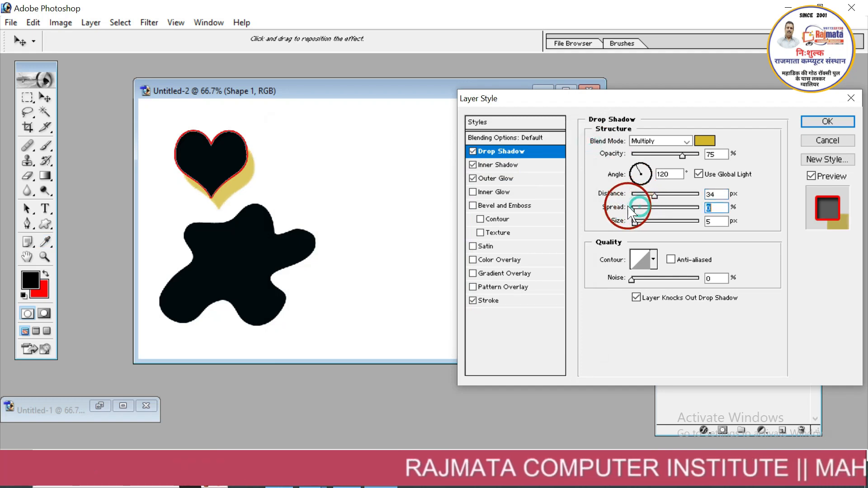
# Step: Set the heart's drop shadow to 12 px distance, 0% spread and 5 px size, and apply the layer style
pyautogui.moveTo(651, 210)
pyautogui.mouseDown()
pyautogui.moveTo(619, 208)
pyautogui.moveTo(639, 194)
pyautogui.mouseUp()
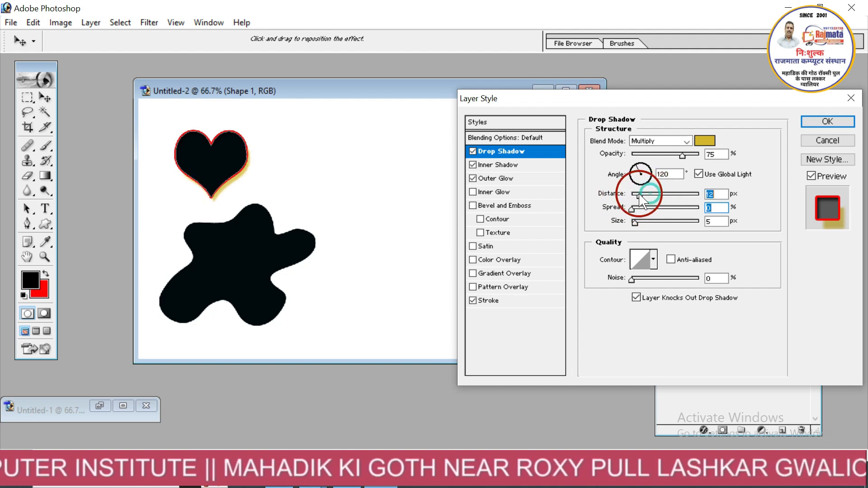
pyautogui.click(674, 223)
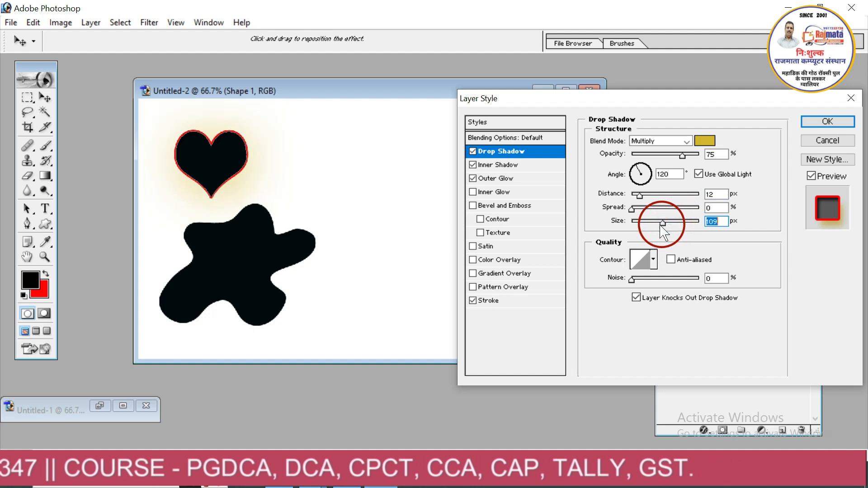
pyautogui.moveTo(661, 225); pyautogui.dragTo(638, 233)
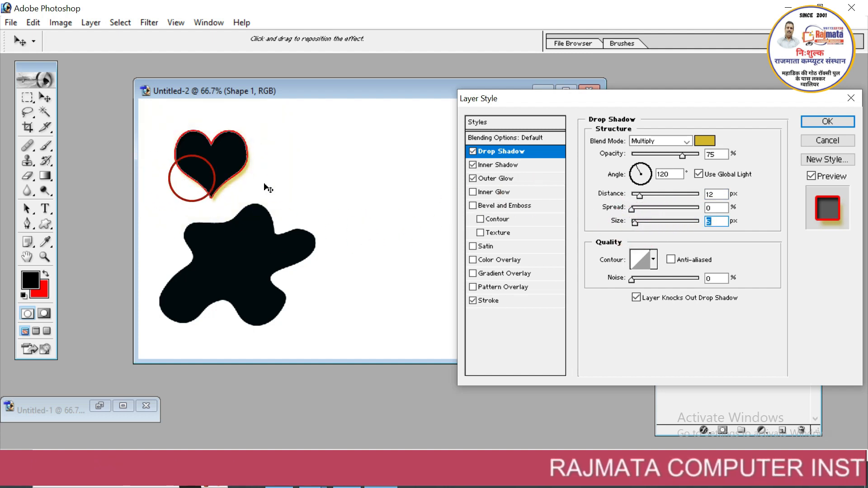
pyautogui.click(827, 121)
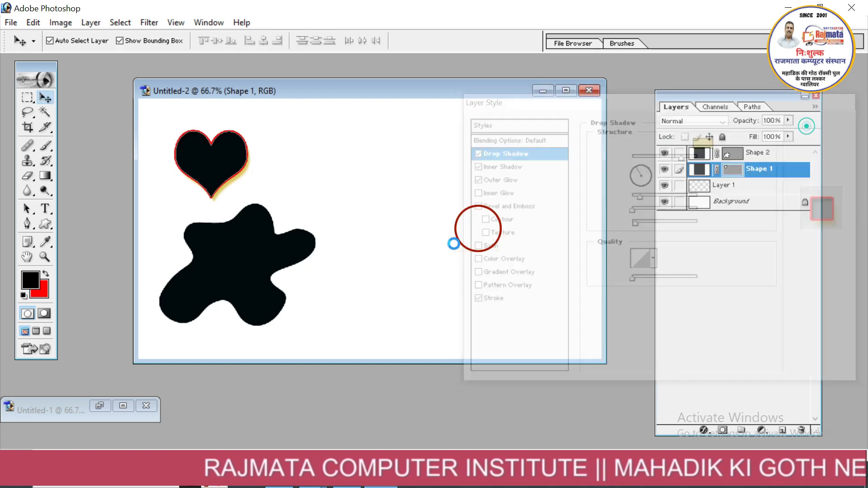
# Step: Apply Drop Shadow, Stroke, Bevel and Emboss and Satin effects to the blot shape, and collapse both shape layers' effects lists
pyautogui.click(284, 280)
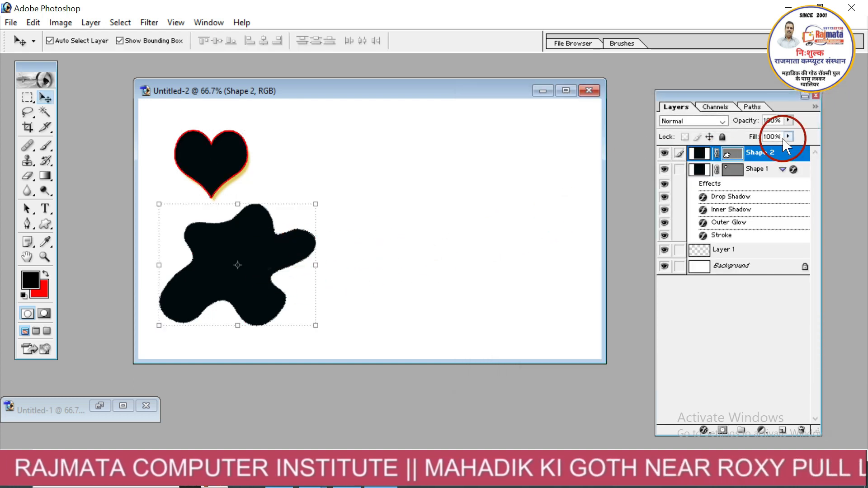
pyautogui.doubleClick(792, 154)
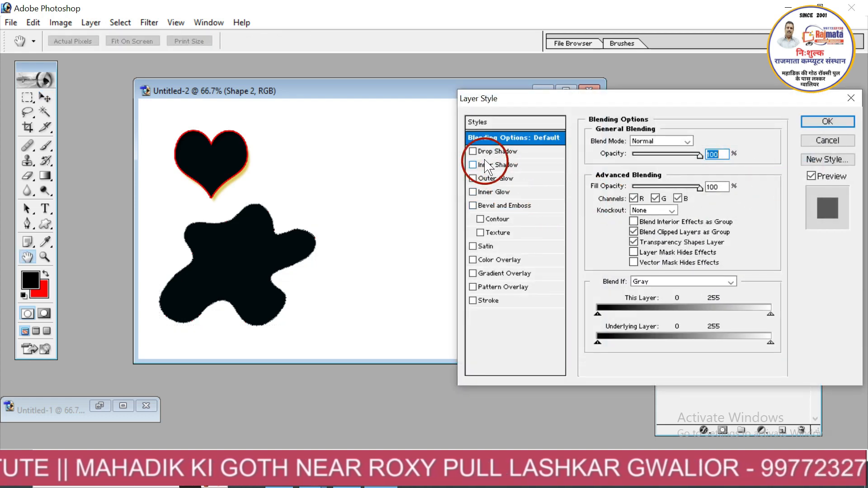
pyautogui.click(473, 152)
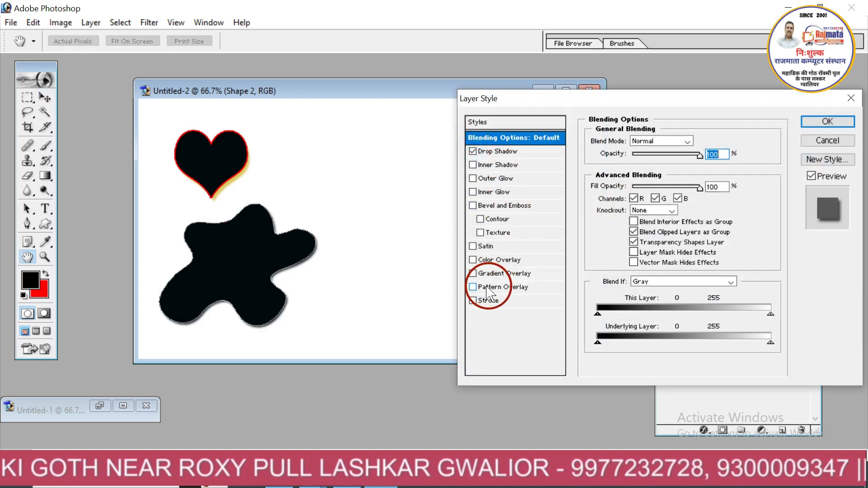
pyautogui.click(479, 303)
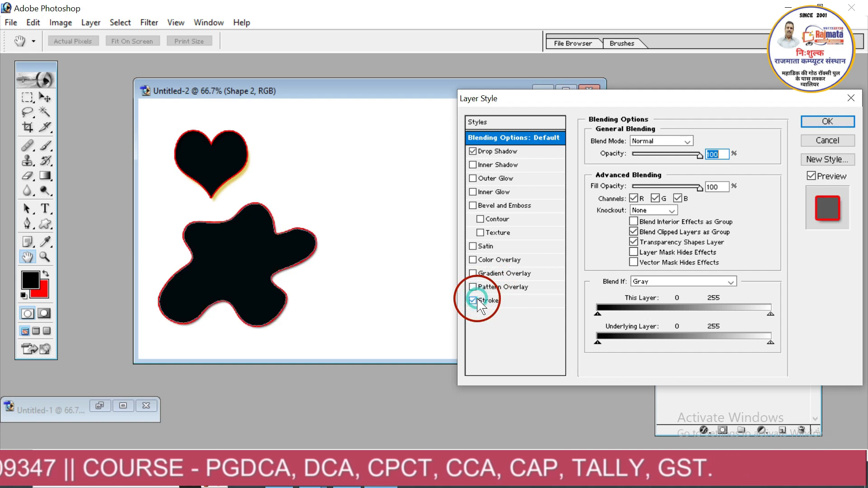
pyautogui.click(474, 206)
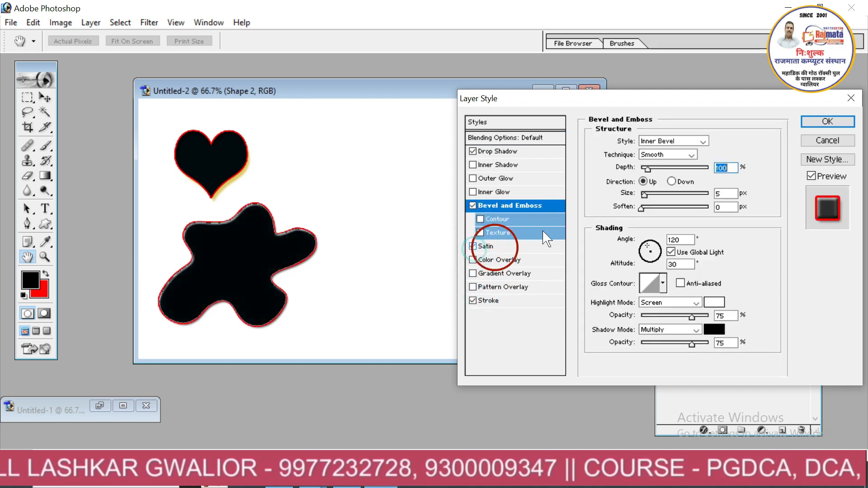
pyautogui.click(828, 121)
pyautogui.press('v')
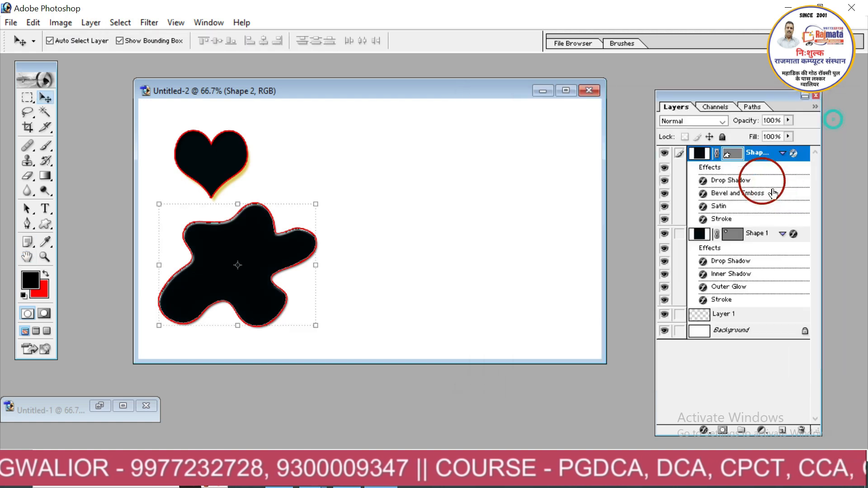
pyautogui.click(781, 153)
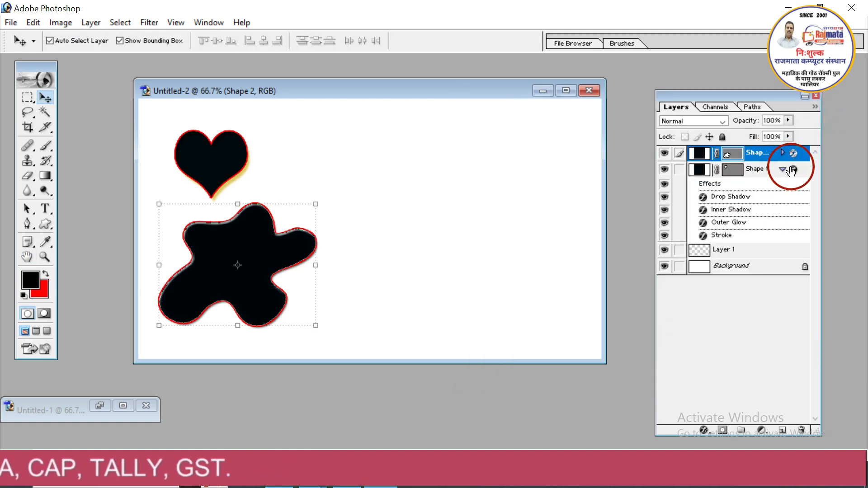
pyautogui.click(782, 170)
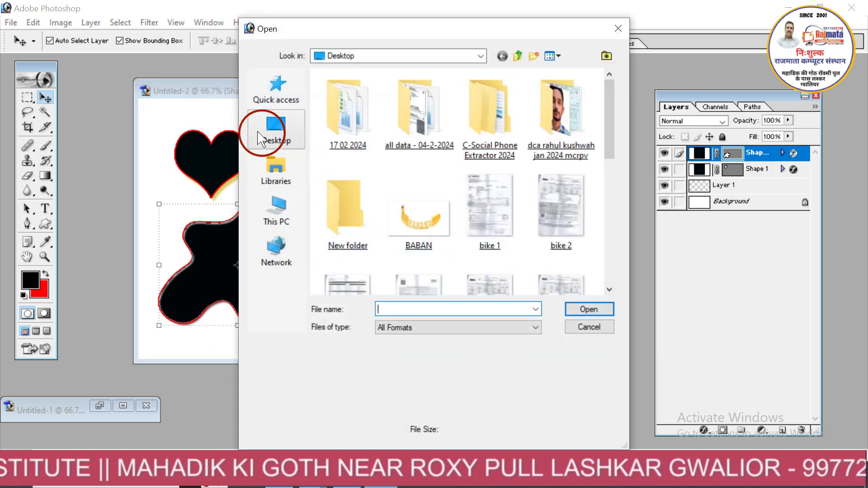
# Step: Open the portrait image _00bd475e-7e1f-4d56-aca5-e4b13e1f63ab.jpg from the Downloads folder
pyautogui.click(273, 134)
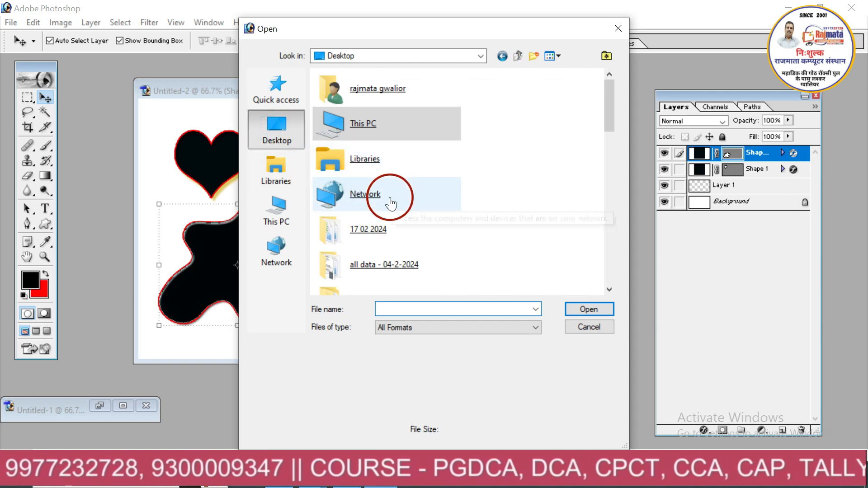
pyautogui.scroll(-3, 388, 176)
pyautogui.scroll(3, 370, 190)
pyautogui.click(299, 221)
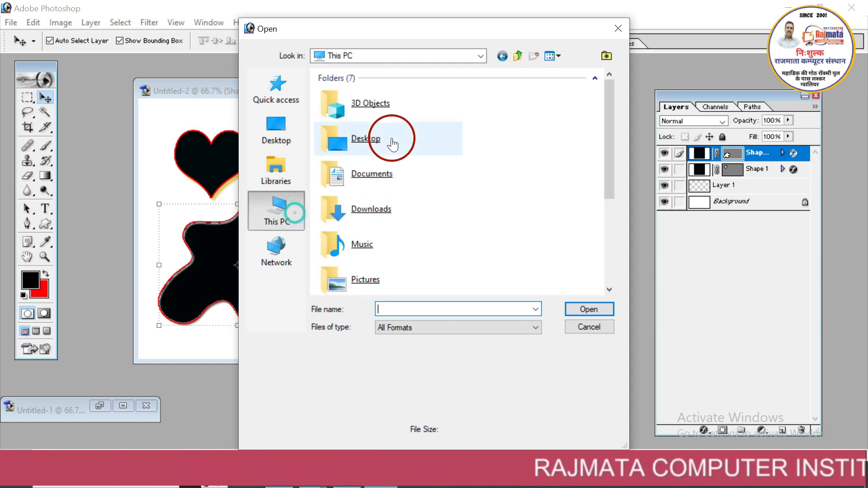
pyautogui.doubleClick(375, 201)
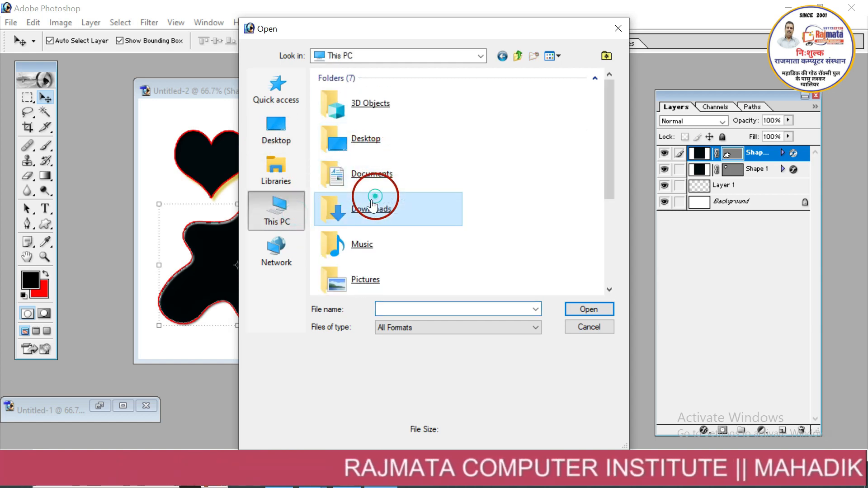
pyautogui.click(363, 207)
pyautogui.click(339, 213)
pyautogui.doubleClick(339, 214)
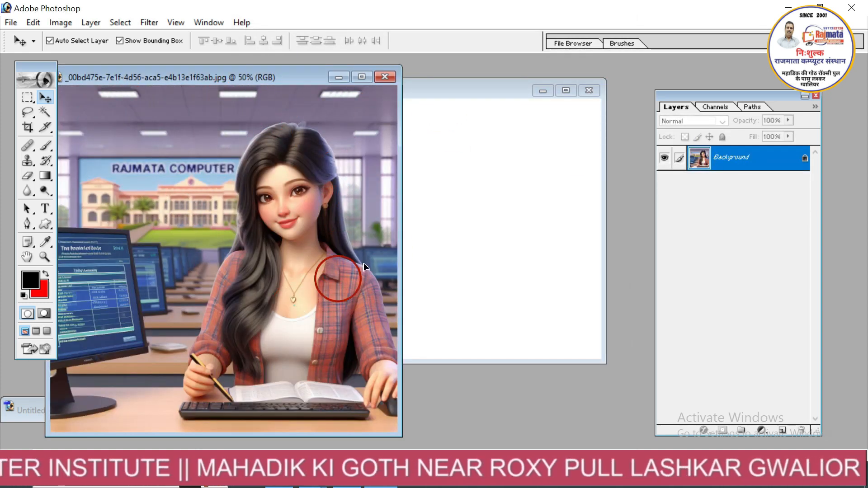
# Step: Copy the portrait into Untitled-2 above the blot shape, clip it to the blot and reposition it within the outline
pyautogui.moveTo(364, 264)
pyautogui.mouseDown()
pyautogui.moveTo(440, 223)
pyautogui.moveTo(370, 264)
pyautogui.mouseUp()
pyautogui.hotkey('ctrl', 'alt', 'g')
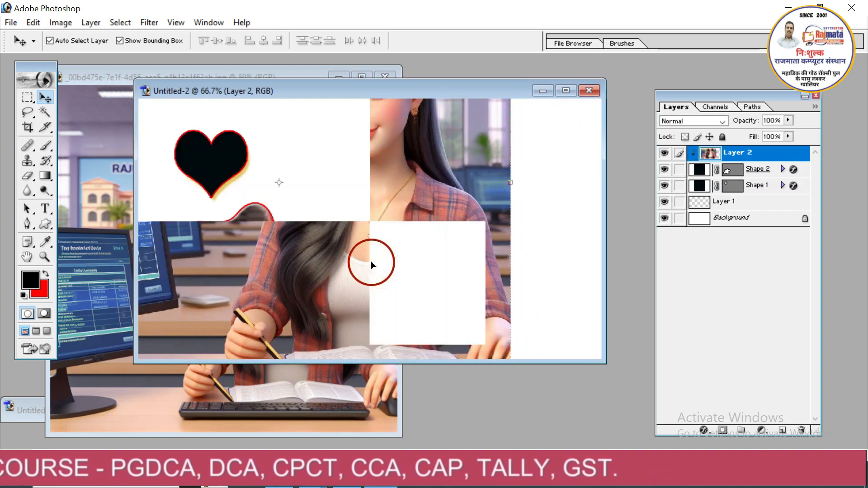
pyautogui.moveTo(333, 300); pyautogui.dragTo(409, 312)
pyautogui.moveTo(440, 166); pyautogui.dragTo(447, 290)
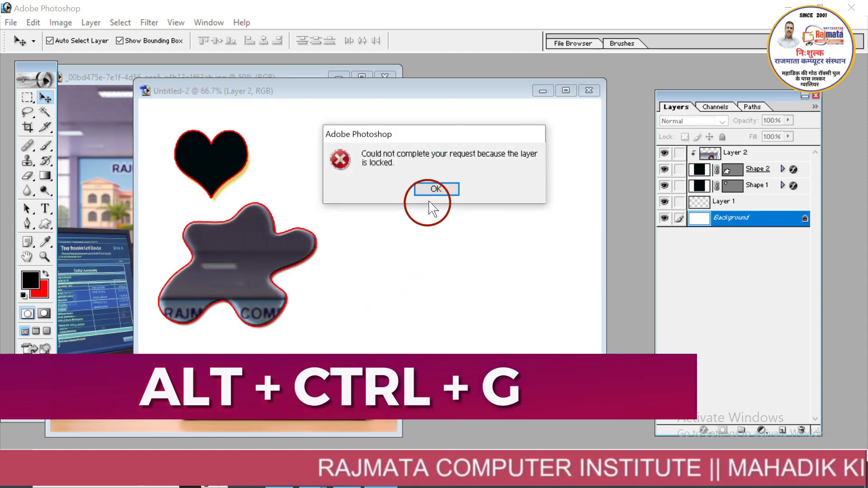
pyautogui.click(435, 189)
pyautogui.moveTo(294, 261); pyautogui.dragTo(296, 237)
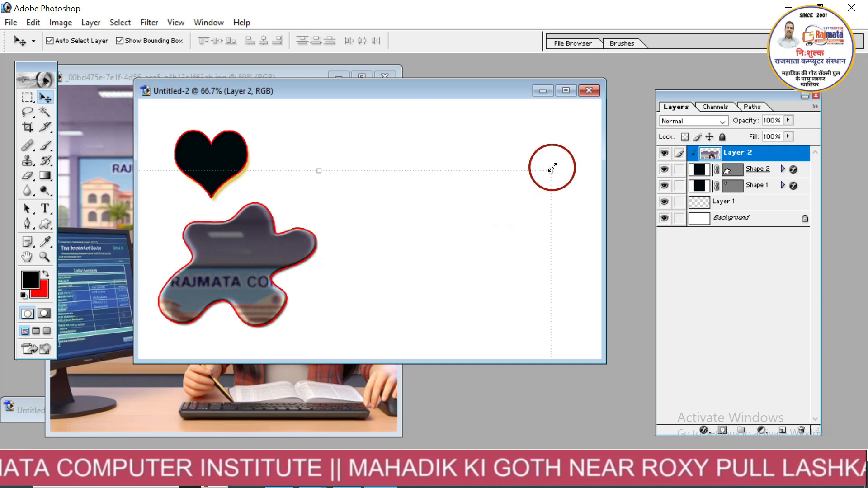
# Step: Scale the clipped portrait to about 47.1% width and 68.7% height, and position the woman's face inside the blot
pyautogui.moveTo(552, 170); pyautogui.dragTo(226, 312)
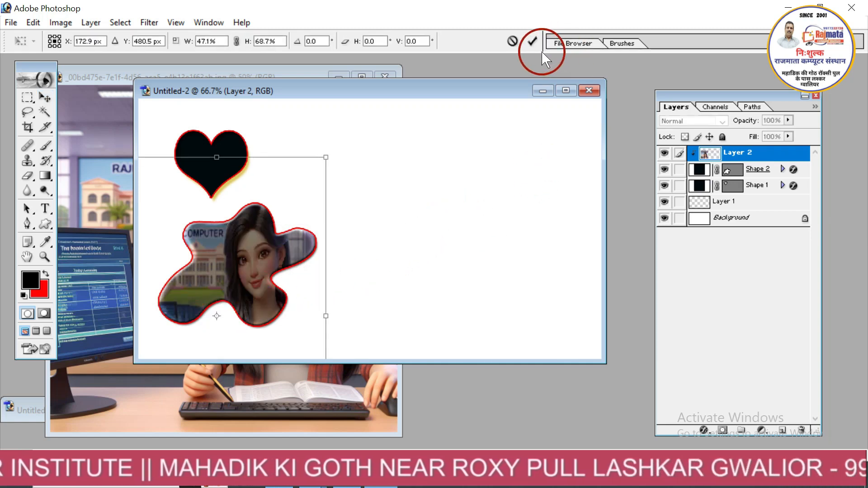
pyautogui.click(531, 42)
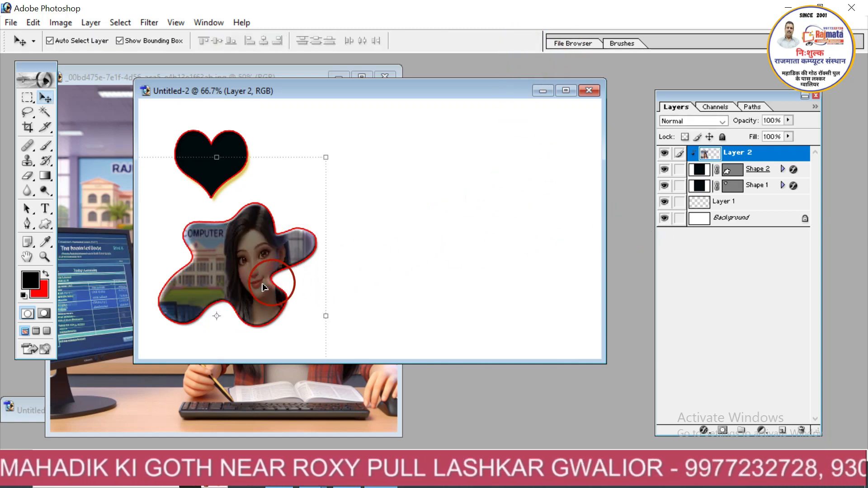
pyautogui.moveTo(265, 287); pyautogui.dragTo(251, 293)
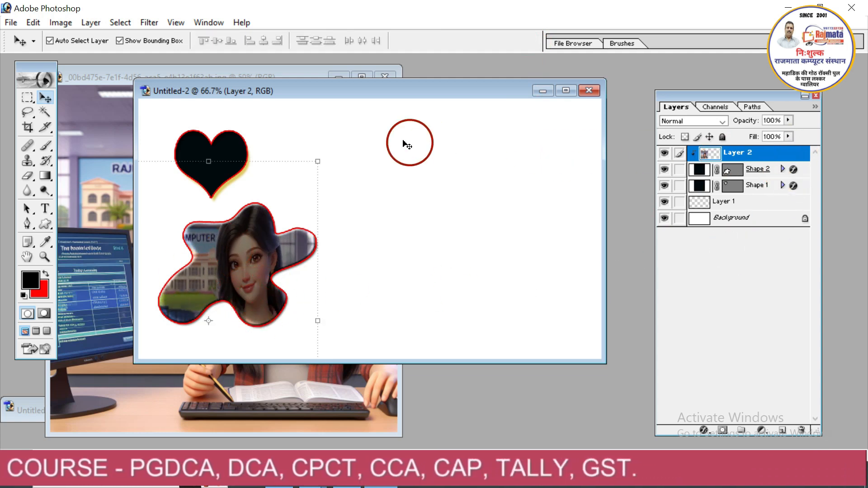
# Step: Copy the portrait into Untitled-2 directly above the heart's layer, close the source image and move the copy until its corner is accessible
pyautogui.click(232, 140)
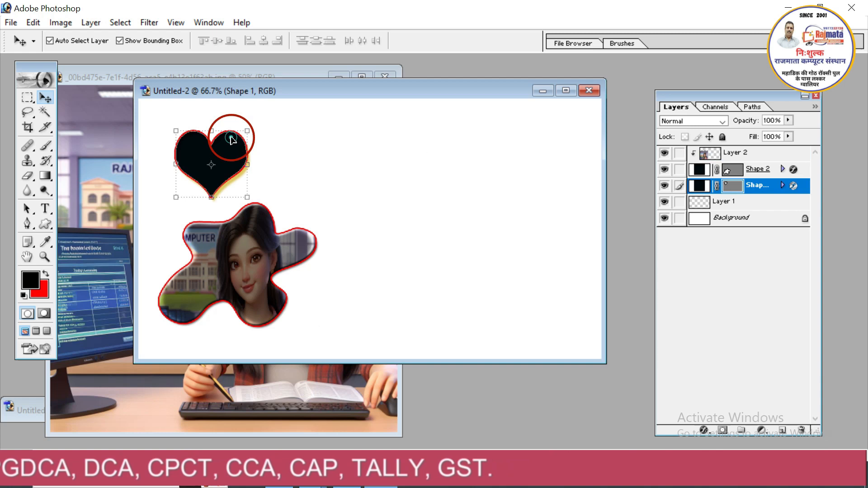
pyautogui.click(109, 157)
pyautogui.moveTo(367, 189); pyautogui.dragTo(456, 183)
pyautogui.click(100, 131)
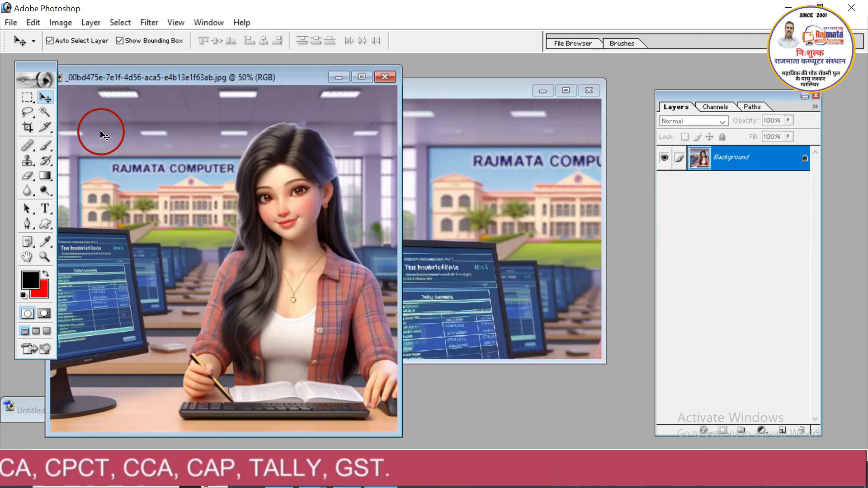
pyautogui.click(385, 76)
pyautogui.moveTo(486, 230); pyautogui.dragTo(337, 244)
pyautogui.moveTo(340, 165); pyautogui.dragTo(406, 274)
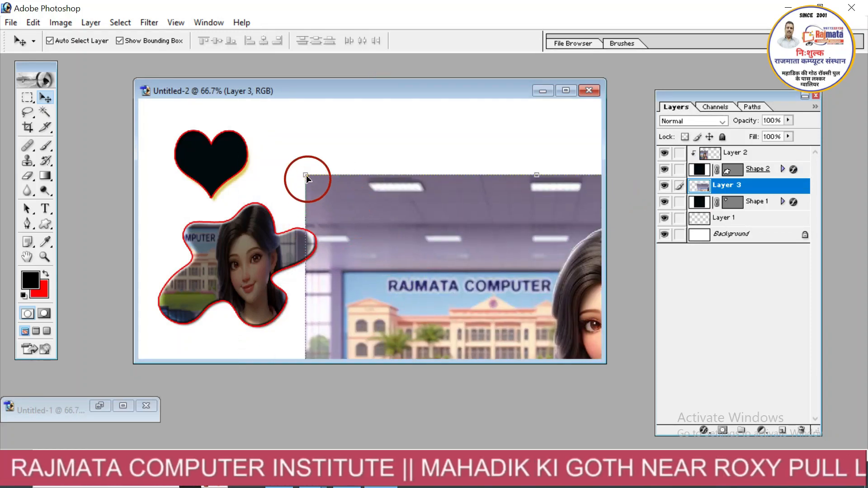
# Step: Scale the new portrait to about 29.3% width and 25.1% height over the heart, and clip it to the heart shape
pyautogui.moveTo(307, 179); pyautogui.dragTo(496, 302)
pyautogui.moveTo(562, 333); pyautogui.dragTo(289, 169)
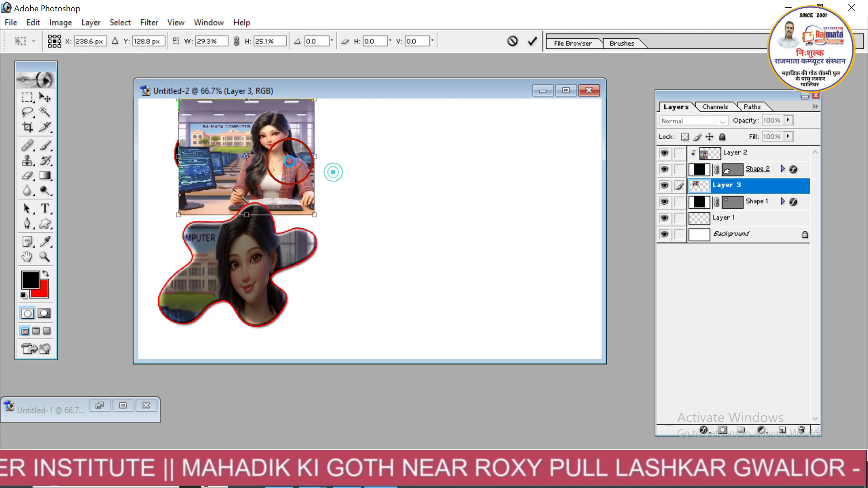
pyautogui.click(533, 42)
pyautogui.hotkey('ctrl', 'alt', 'g')
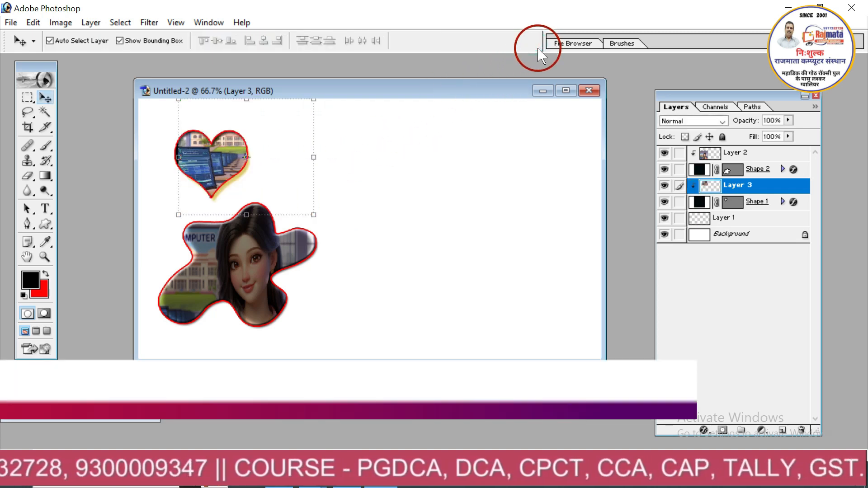
# Step: Enlarge the heart's portrait to about 167.2% width and 161.0% height, centre the face in the heart and deselect the layer
pyautogui.moveTo(269, 172); pyautogui.dragTo(227, 181)
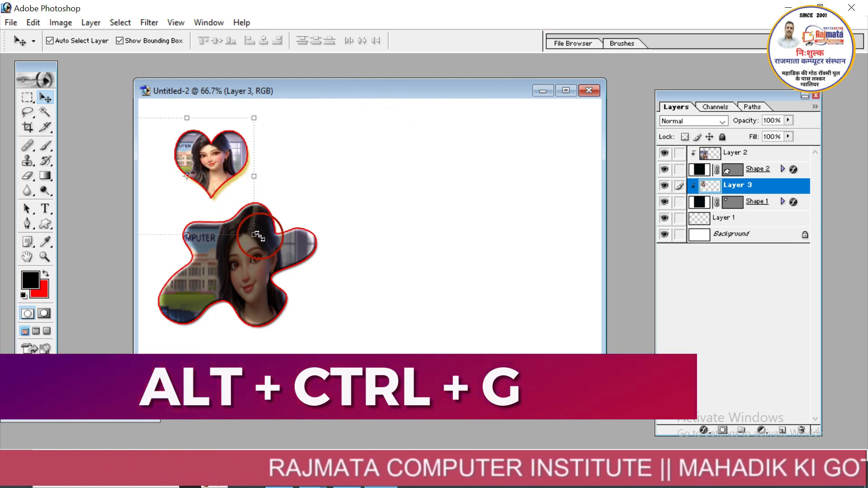
pyautogui.moveTo(259, 236); pyautogui.dragTo(351, 306)
pyautogui.moveTo(296, 214); pyautogui.dragTo(234, 201)
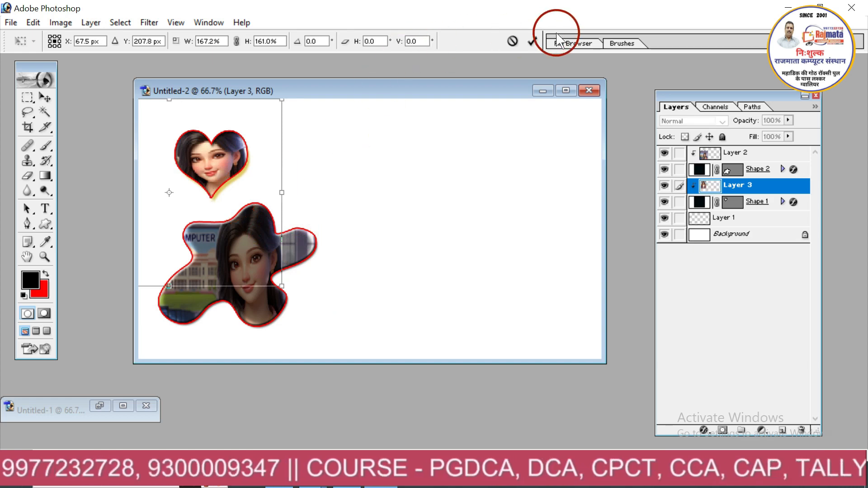
pyautogui.click(535, 43)
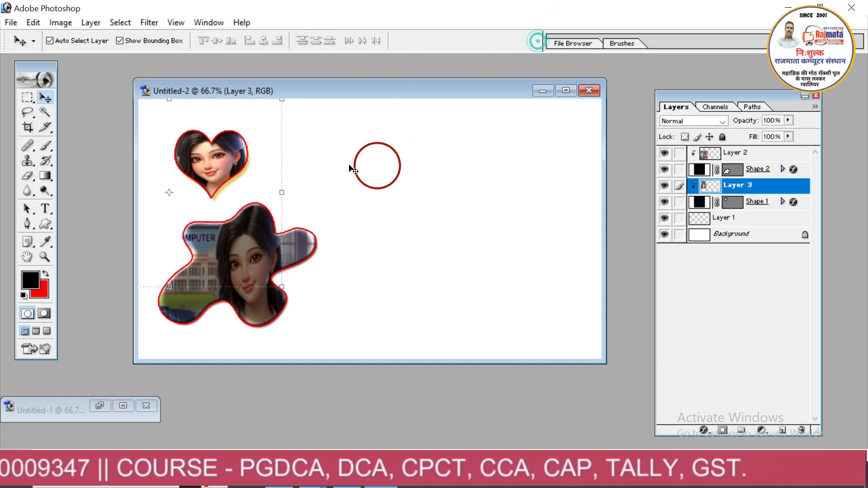
pyautogui.click(375, 239)
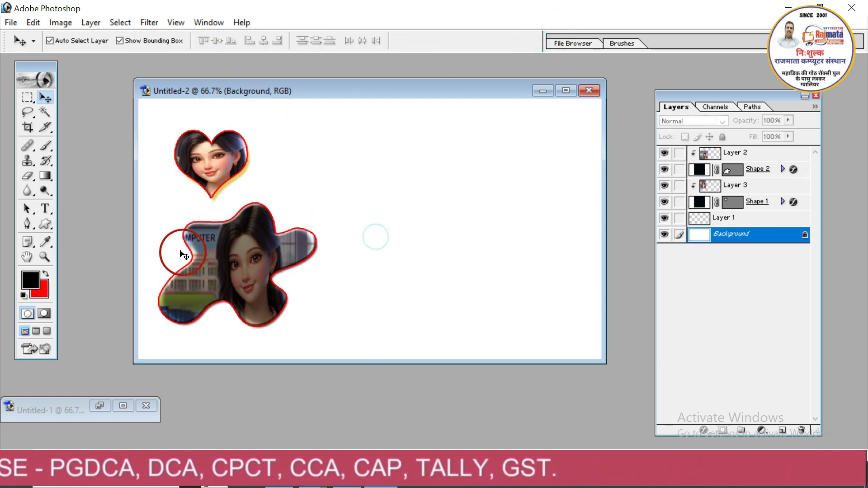
# Step: Activate the Custom Shape Tool and browse the available preset shapes
pyautogui.rightClick(45, 224)
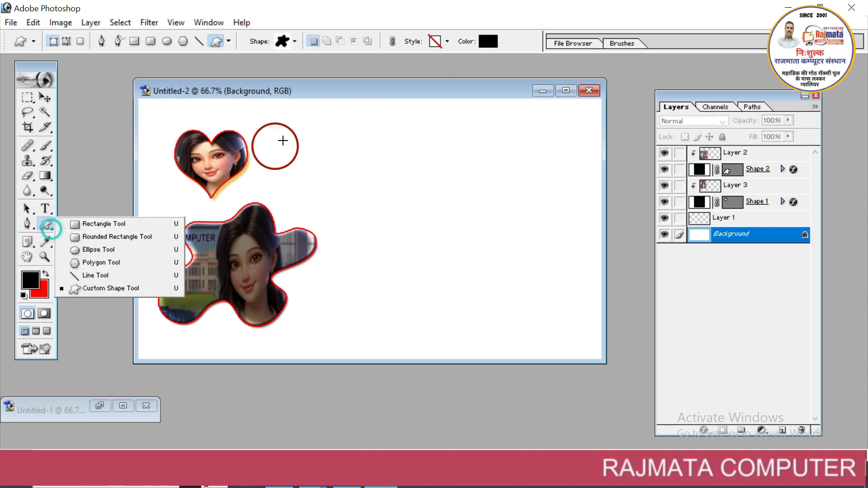
pyautogui.click(294, 42)
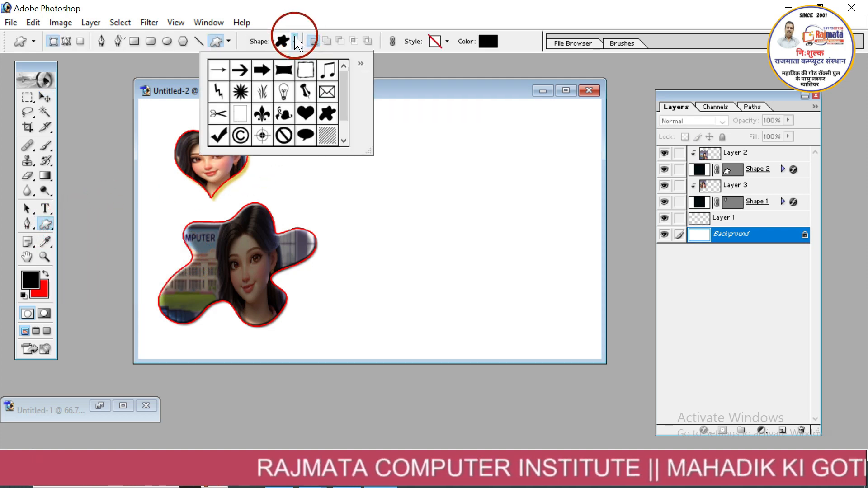
pyautogui.scroll(-1, 304, 114)
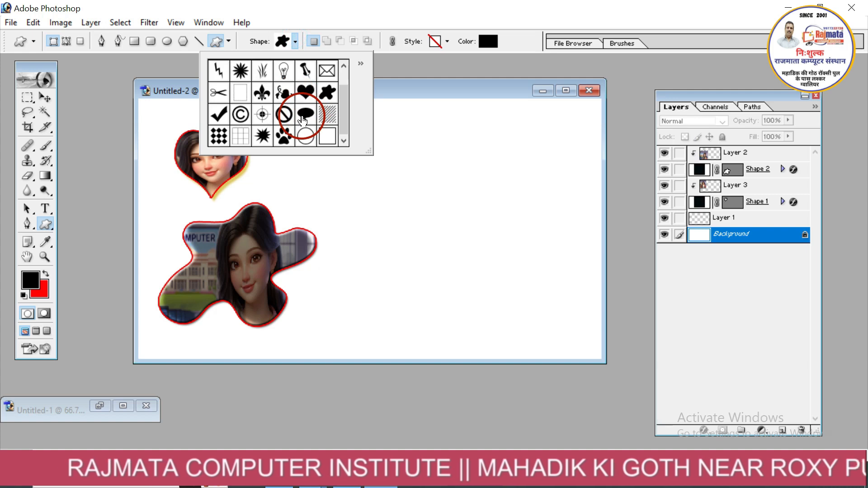
pyautogui.scroll(-1, 361, 64)
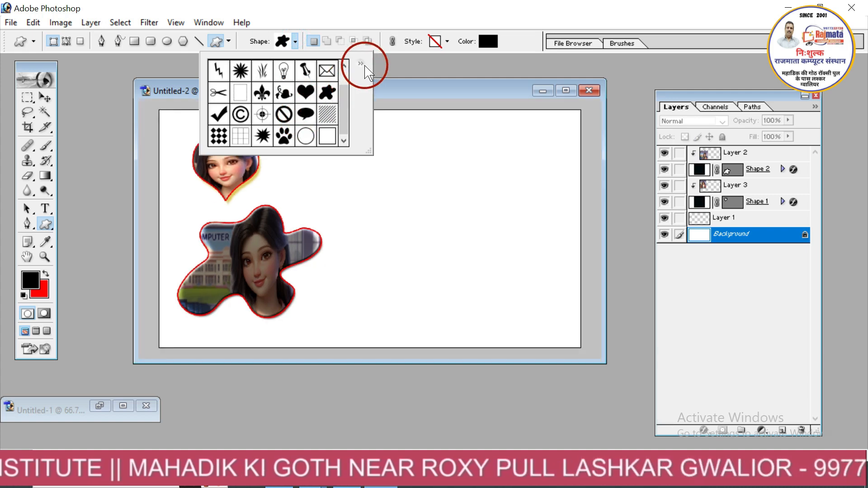
# Step: Try replacing the custom shape presets with the Ornaments set, followed by the Tiles set
pyautogui.click(362, 65)
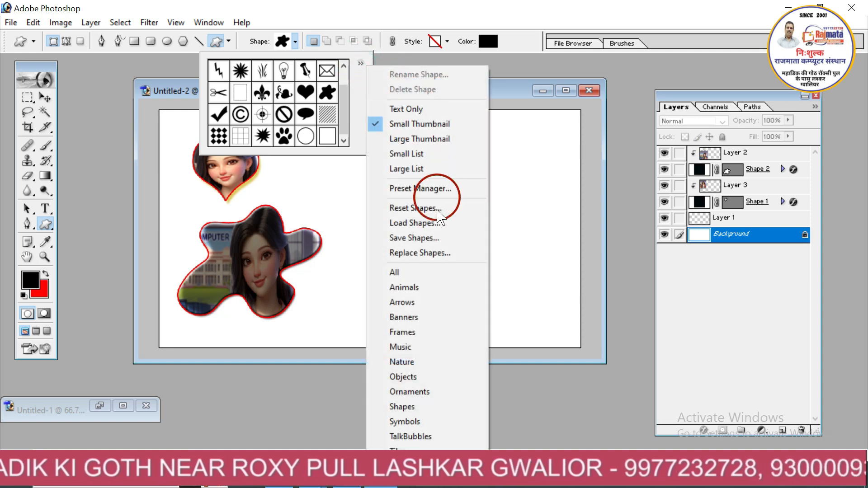
pyautogui.click(446, 392)
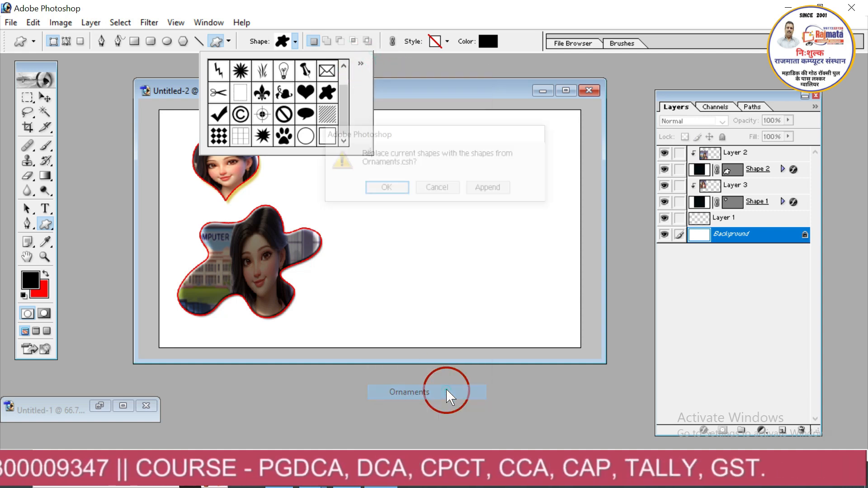
pyautogui.click(399, 187)
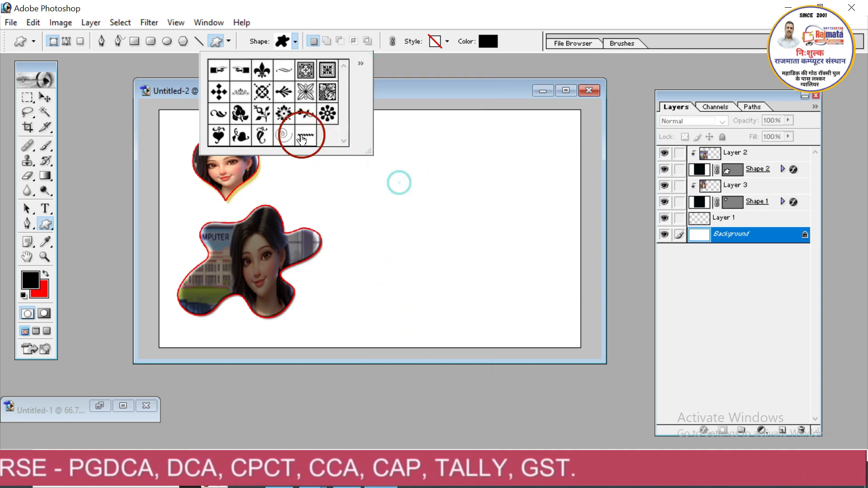
pyautogui.scroll(2, 292, 89)
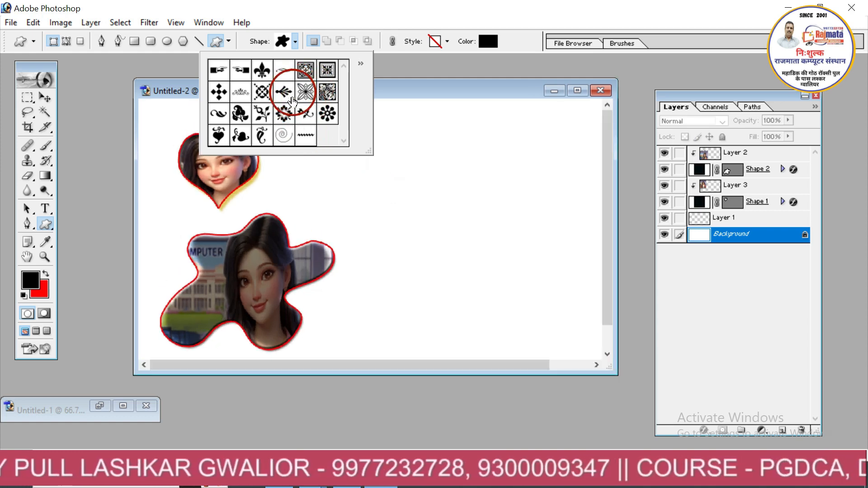
pyautogui.click(361, 64)
pyautogui.click(418, 446)
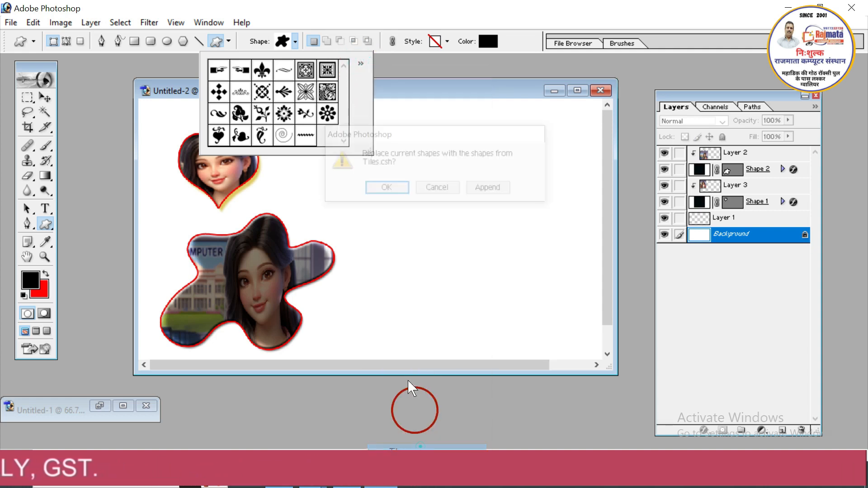
pyautogui.click(386, 187)
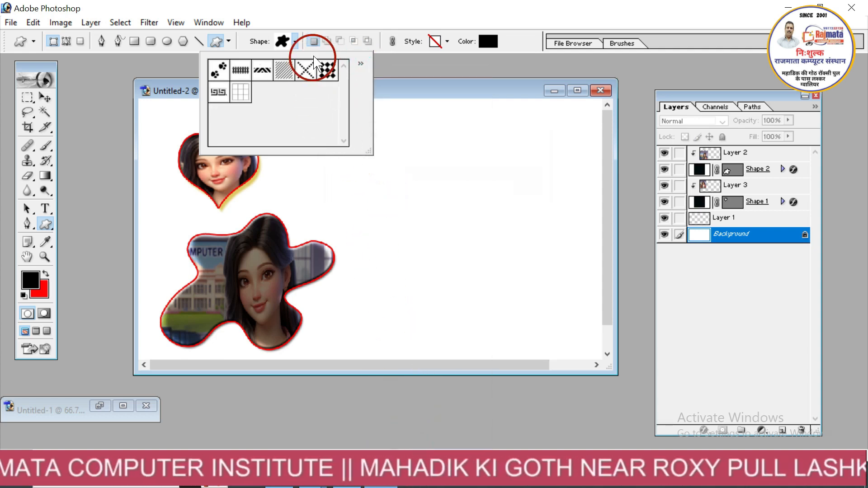
# Step: Load the TalkBubbles shape set and draw a black oval thought bubble beside the heart
pyautogui.click(361, 64)
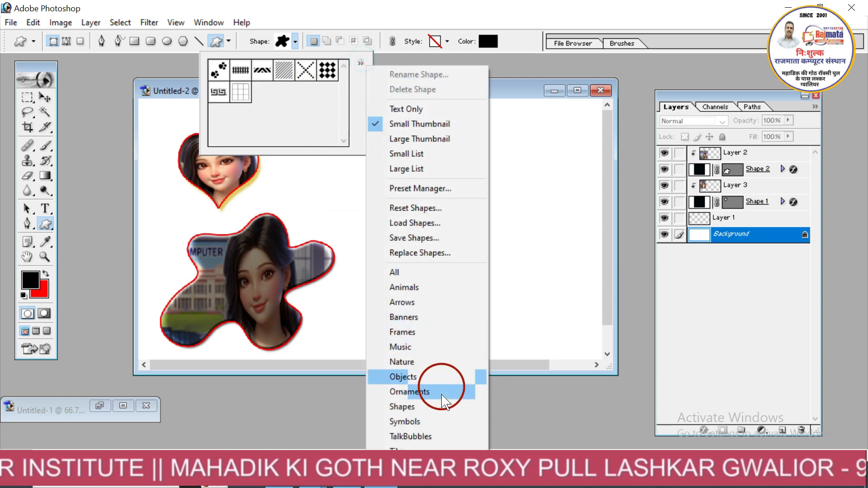
pyautogui.click(425, 437)
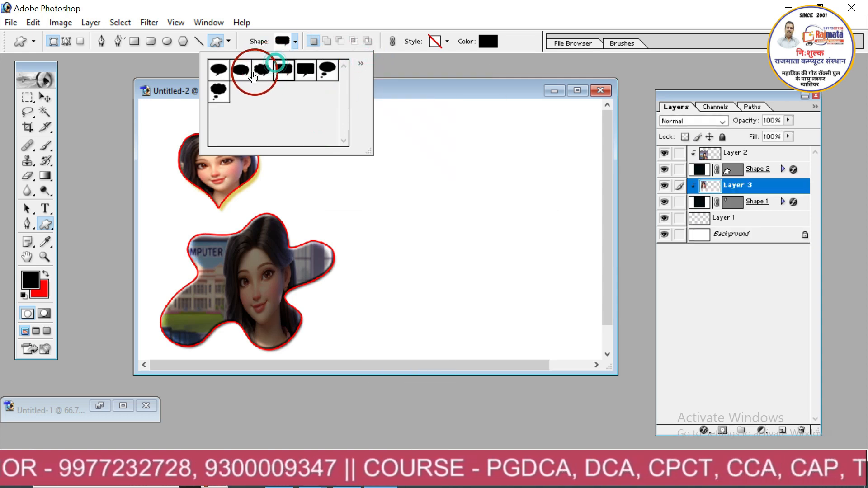
pyautogui.click(327, 70)
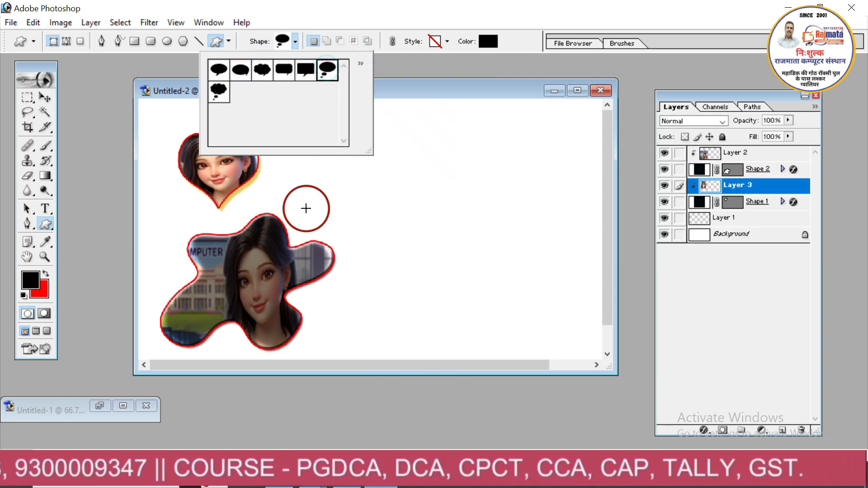
pyautogui.moveTo(317, 227); pyautogui.dragTo(426, 132)
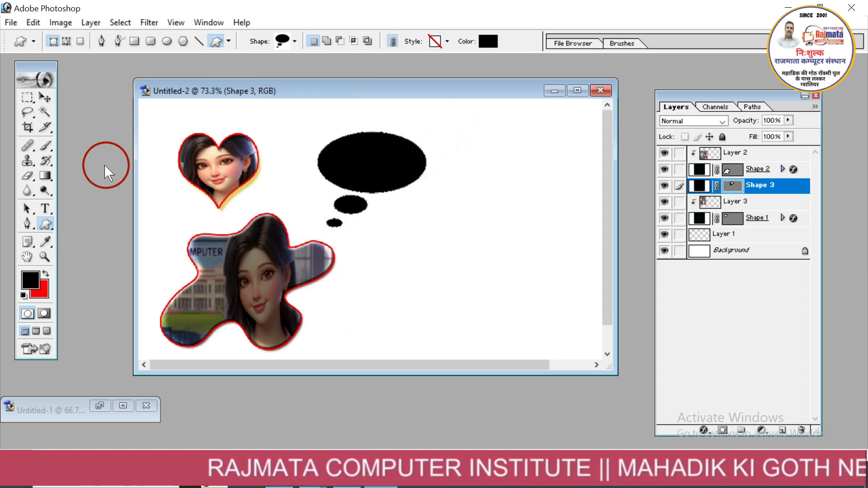
# Step: Activate the Move tool and open the image _00c6fcb9-d4e2-49f1-a6ef-c037be7336a1 from Downloads
pyautogui.click(45, 97)
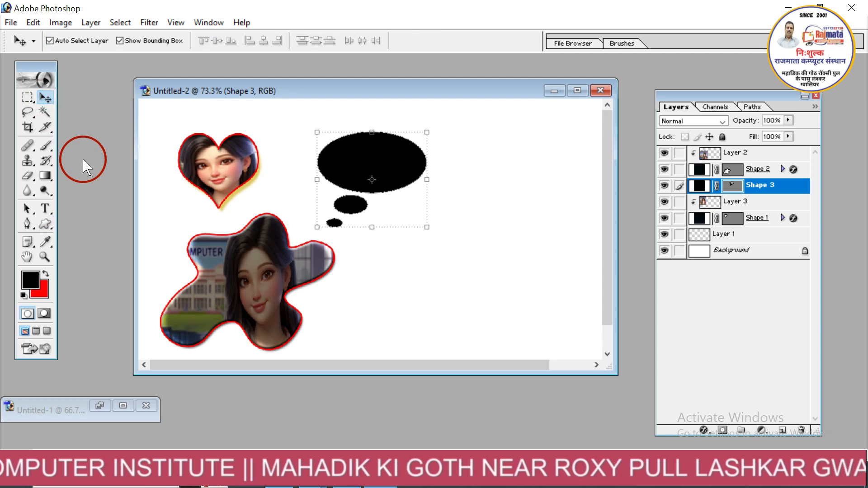
pyautogui.hotkey('ctrl', 'o')
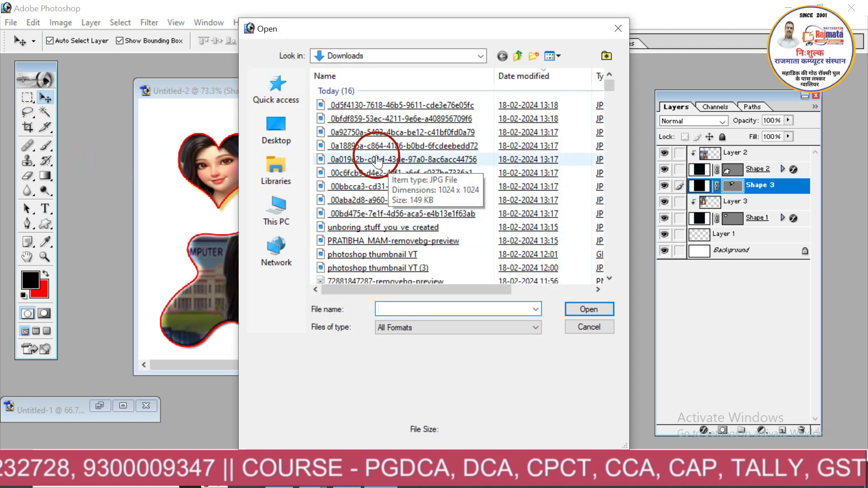
pyautogui.click(378, 161)
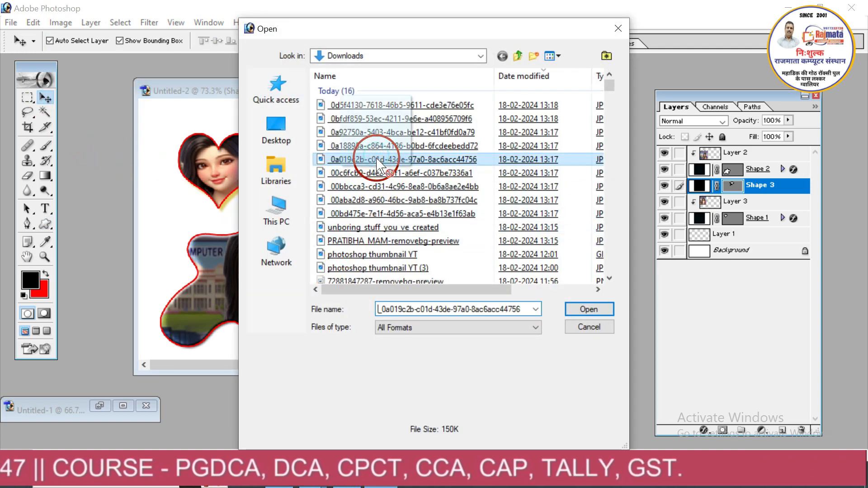
pyautogui.click(369, 175)
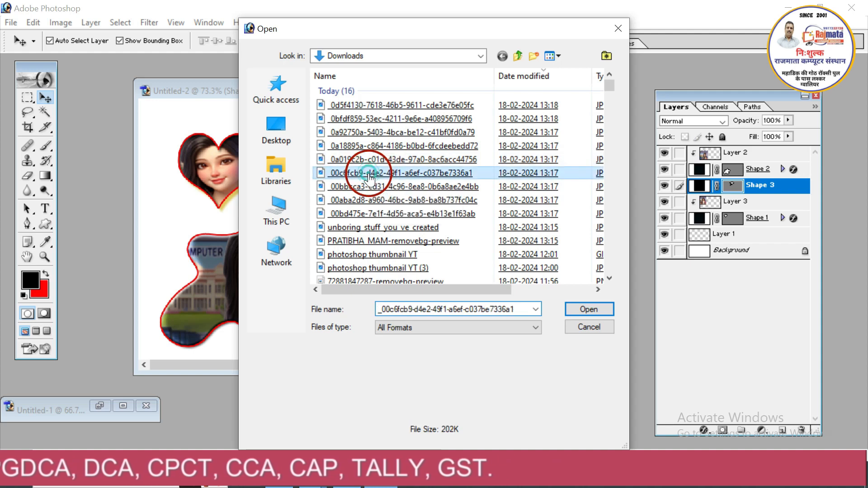
pyautogui.click(369, 174)
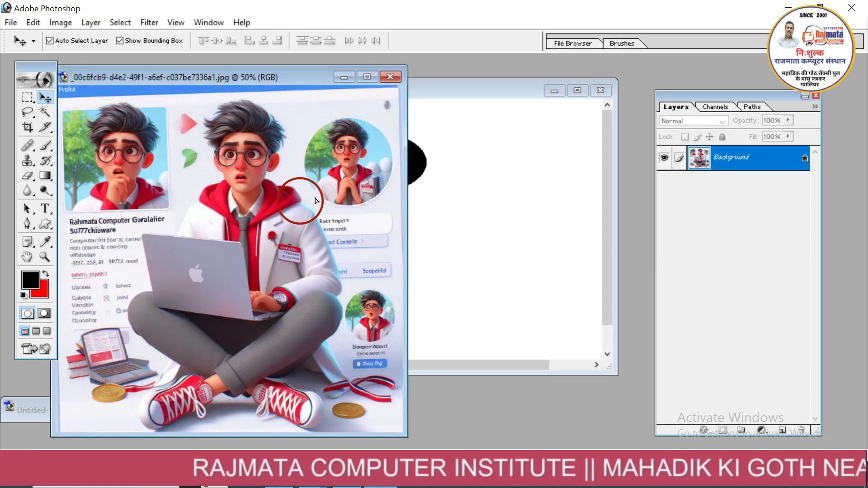
# Step: Copy the cartoon boy image into Untitled-2, clip it to the thought bubble and position his face inside the large oval
pyautogui.moveTo(315, 198); pyautogui.dragTo(425, 203)
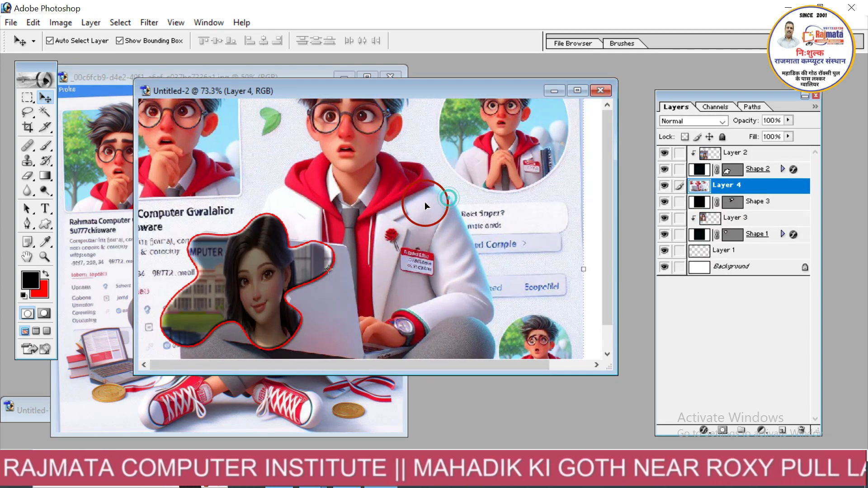
pyautogui.hotkey('ctrl', 'g')
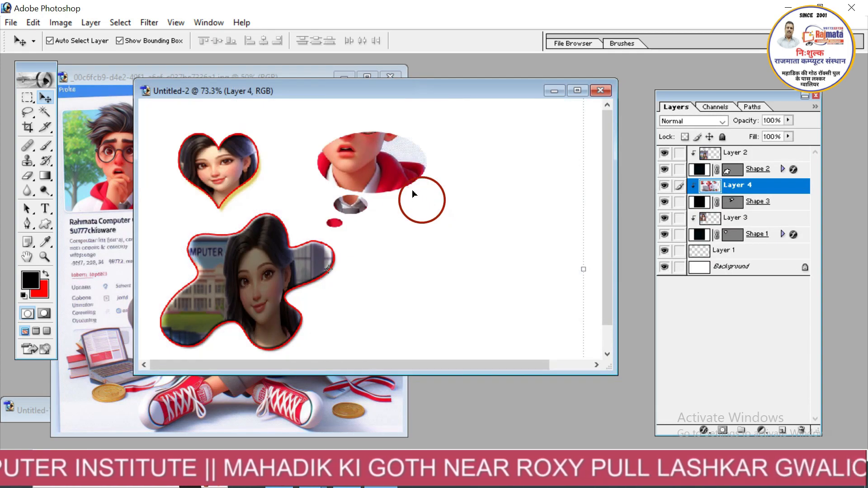
pyautogui.moveTo(379, 180); pyautogui.dragTo(395, 234)
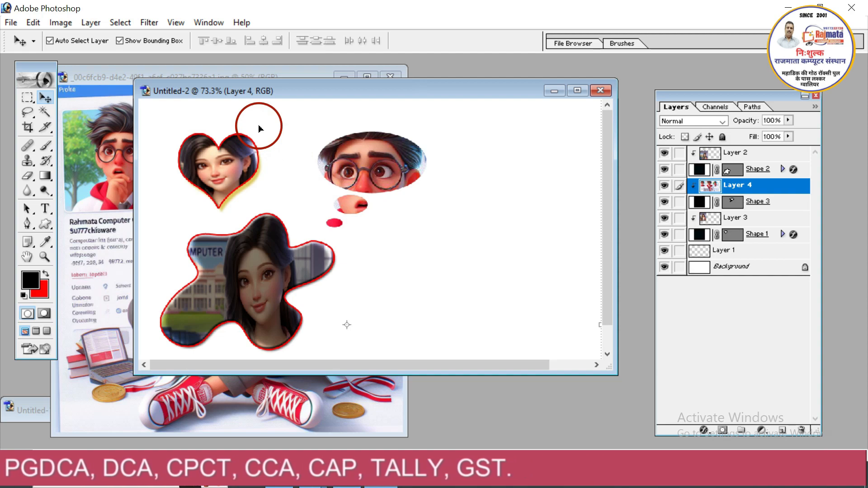
# Step: Create a new blank document with the default settings and move its window over Untitled-2
pyautogui.hotkey('ctrl', 'n')
pyautogui.press('Return')
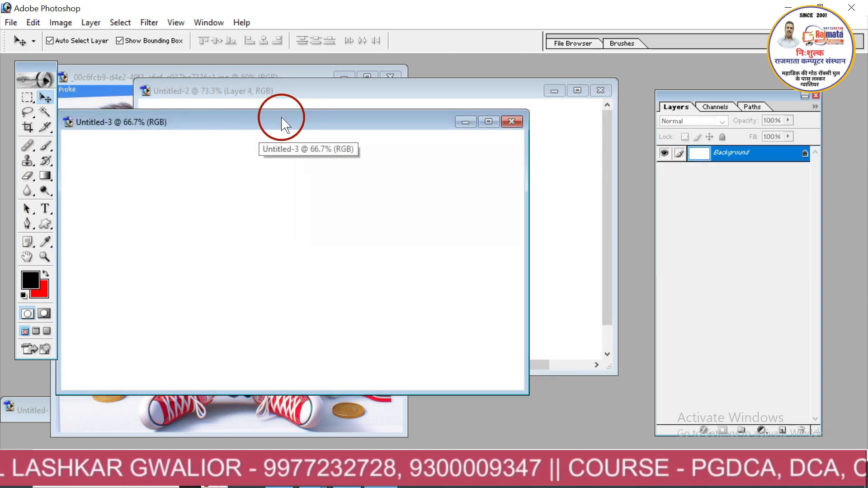
pyautogui.moveTo(281, 118); pyautogui.dragTo(357, 82)
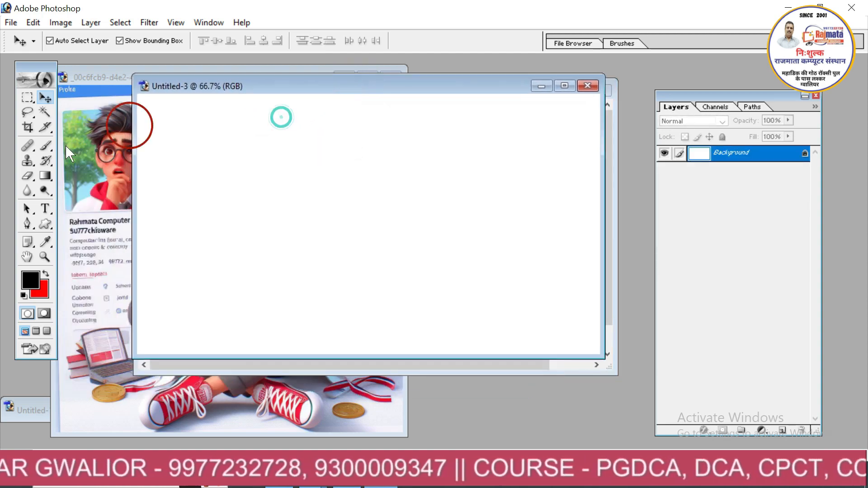
# Step: Load the Objects custom shape set and draw a large black umbrella in the lower-left area of the canvas
pyautogui.click(40, 224)
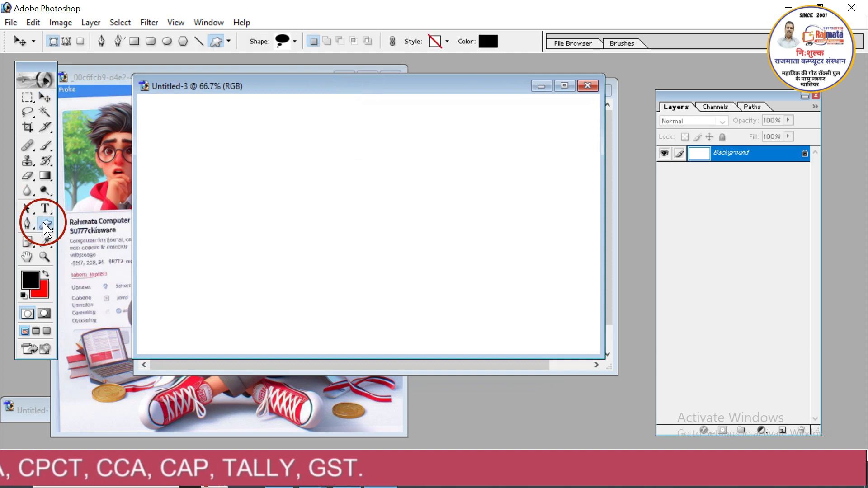
pyautogui.click(295, 41)
pyautogui.click(360, 64)
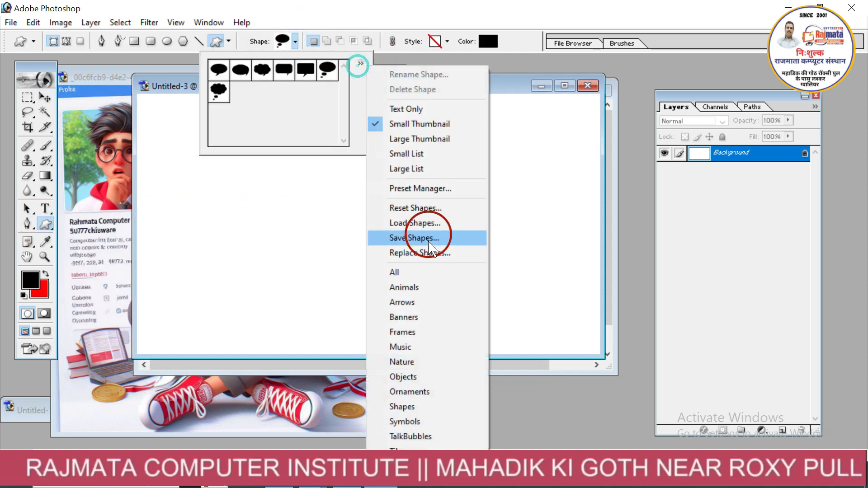
pyautogui.click(434, 377)
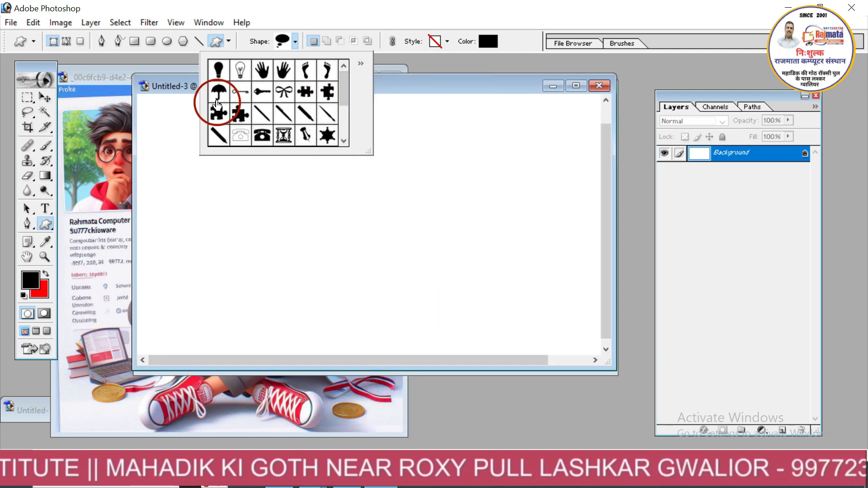
pyautogui.moveTo(187, 249); pyautogui.dragTo(301, 355)
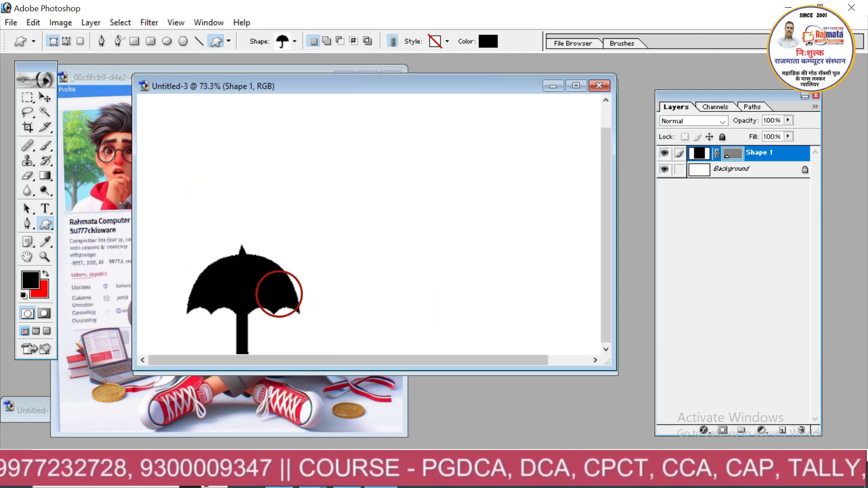
# Step: Load all custom shape presets and draw a small umbrella, a banner, a maple leaf and a pointed-petal flower in black
pyautogui.click(297, 43)
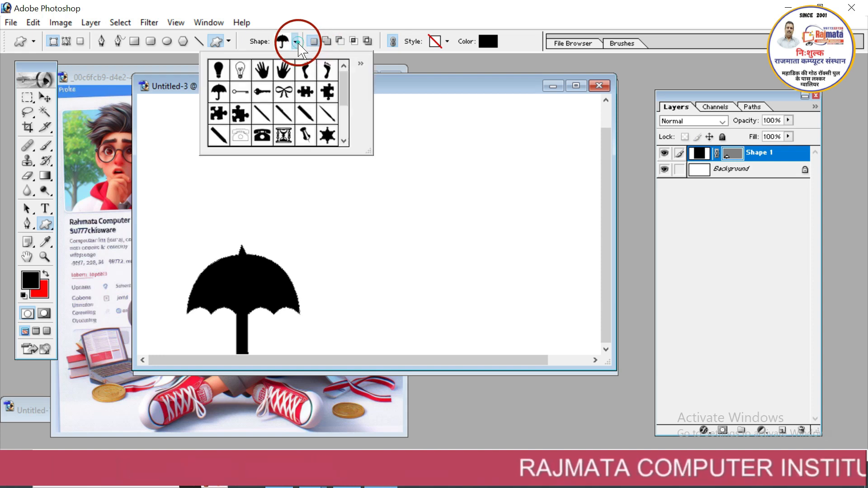
pyautogui.click(361, 65)
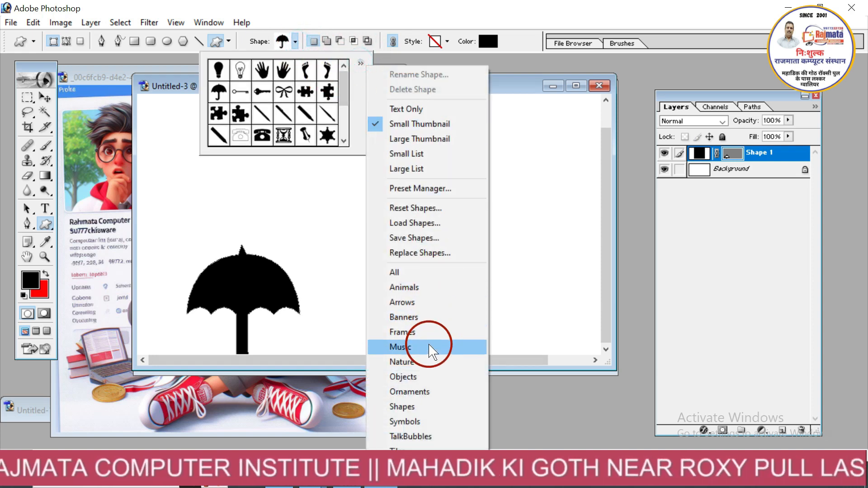
pyautogui.click(417, 356)
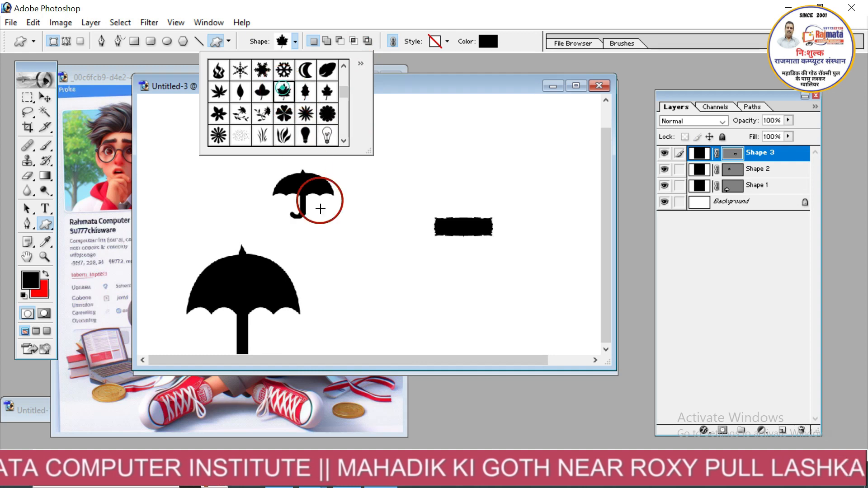
pyautogui.click(346, 263)
pyautogui.moveTo(346, 263); pyautogui.dragTo(418, 333)
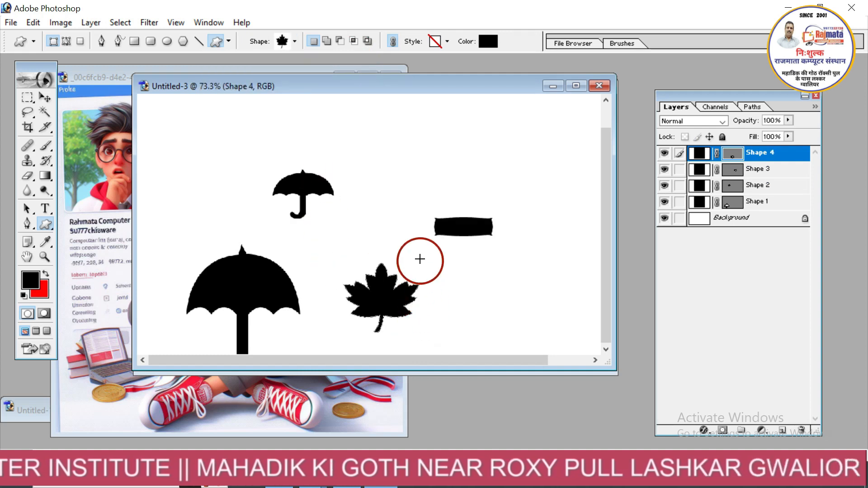
pyautogui.click(296, 44)
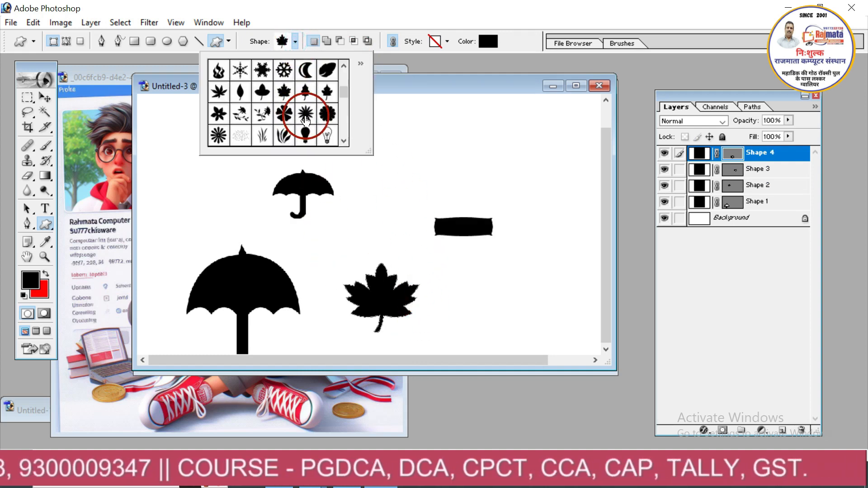
pyautogui.moveTo(434, 113); pyautogui.dragTo(500, 200)
# Step: Browse the custom shape presets through to the end of the list, checking the objects, ornaments, symbols, talk bubbles and tiles
pyautogui.click(295, 41)
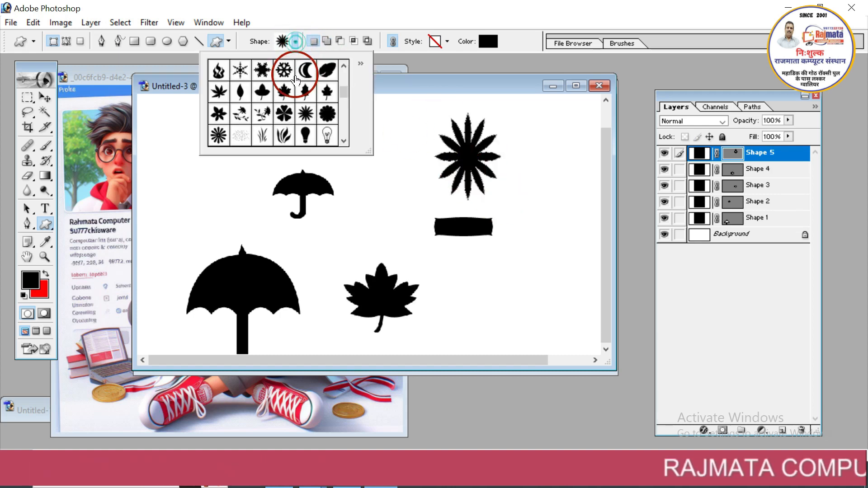
pyautogui.click(345, 141)
pyautogui.click(344, 140)
pyautogui.click(344, 141)
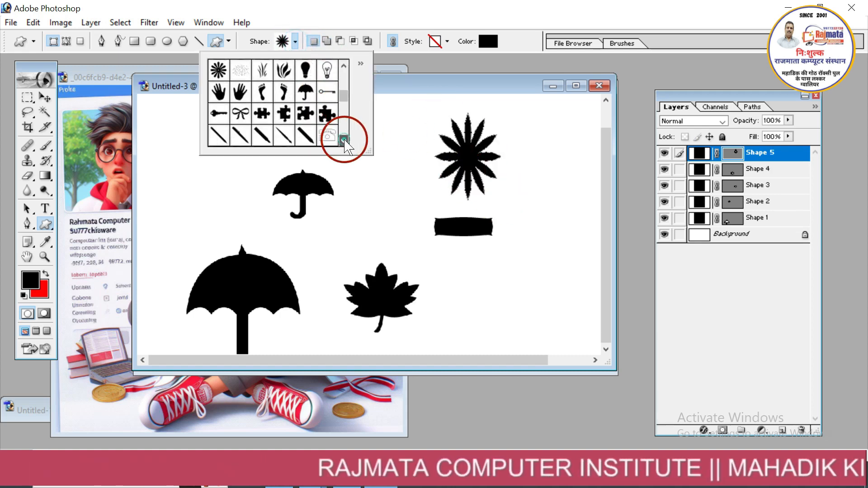
pyautogui.click(344, 140)
pyautogui.click(345, 141)
pyautogui.click(344, 140)
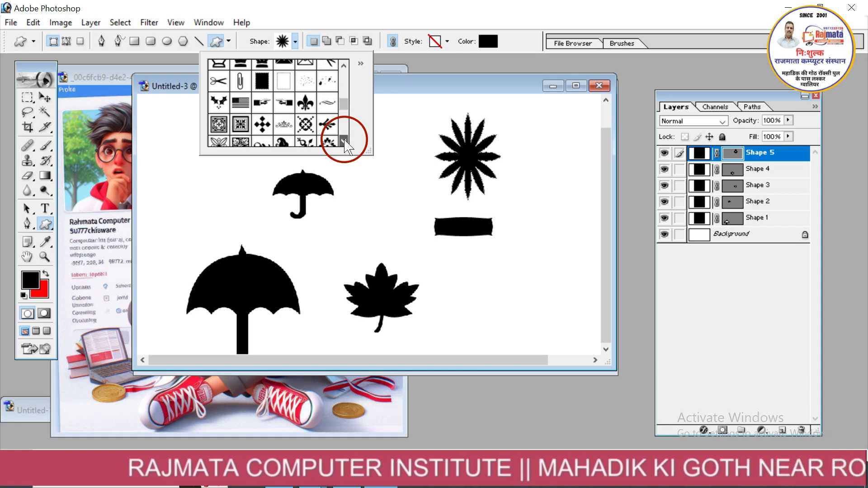
pyautogui.click(344, 140)
pyautogui.click(344, 140)
pyautogui.click(344, 140)
pyautogui.click(344, 141)
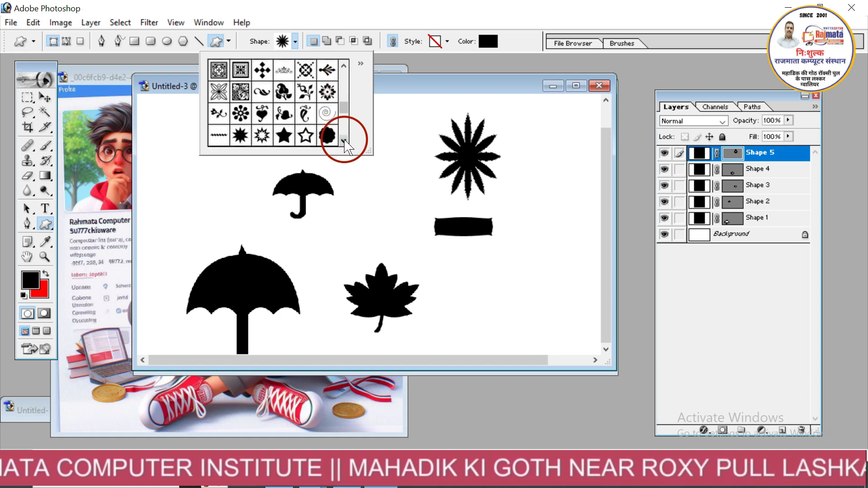
pyautogui.click(344, 141)
pyautogui.click(345, 141)
pyautogui.click(344, 141)
pyautogui.click(344, 141)
pyautogui.click(344, 140)
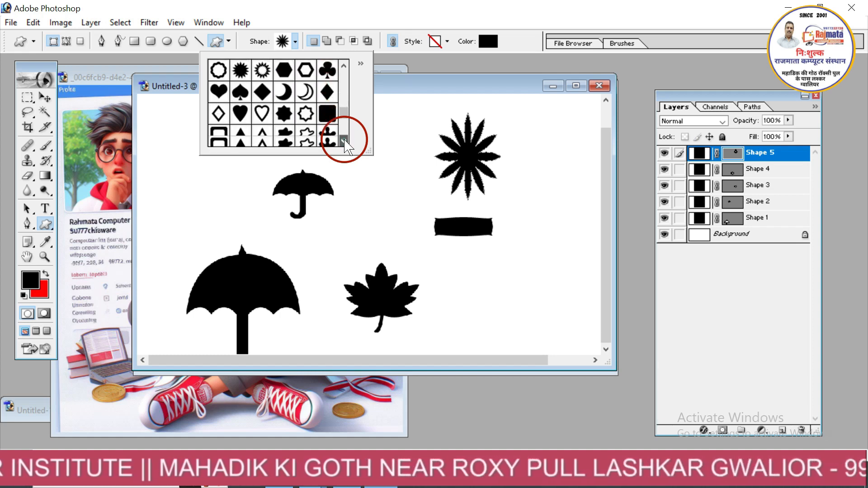
pyautogui.click(345, 141)
pyautogui.click(344, 141)
pyautogui.click(344, 141)
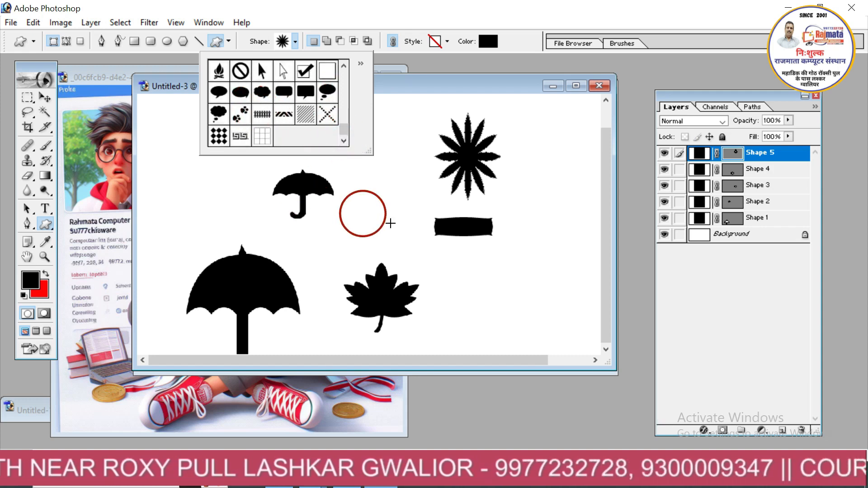
pyautogui.click(402, 229)
# Step: Draw a smaller pointed-petal flower beside the large one and set its fill color to red
pyautogui.moveTo(363, 127); pyautogui.dragTo(407, 189)
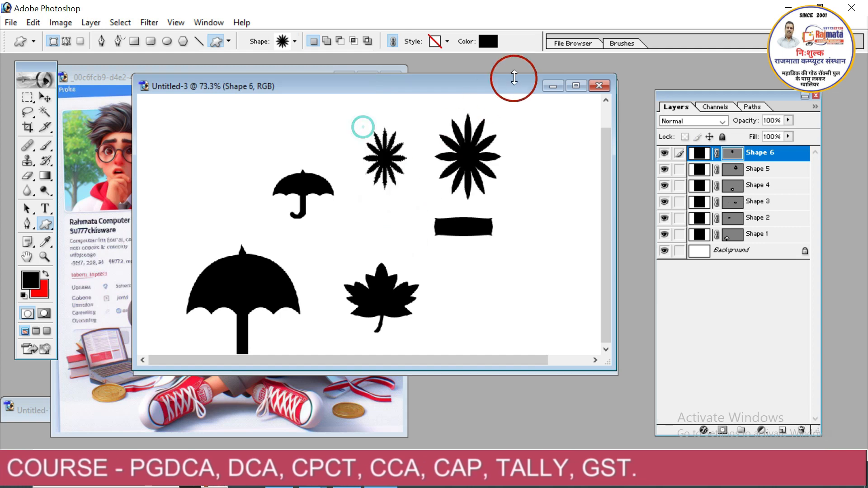
pyautogui.click(495, 44)
pyautogui.moveTo(418, 240); pyautogui.dragTo(496, 147)
pyautogui.click(568, 149)
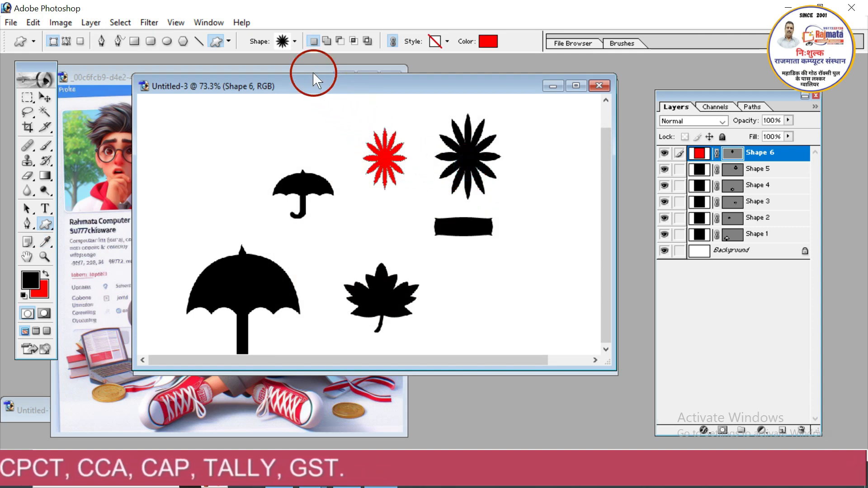
# Step: Apply the red-and-orange gradient layer style preset to the small flower
pyautogui.click(437, 44)
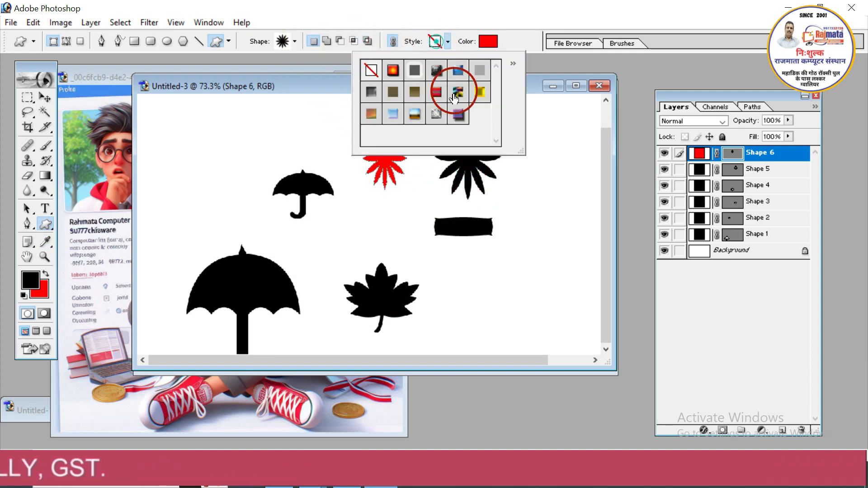
pyautogui.click(392, 71)
pyautogui.click(448, 187)
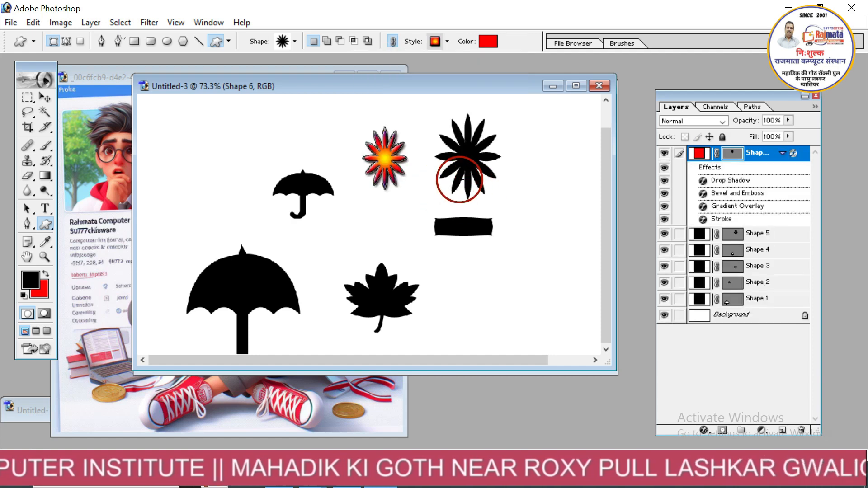